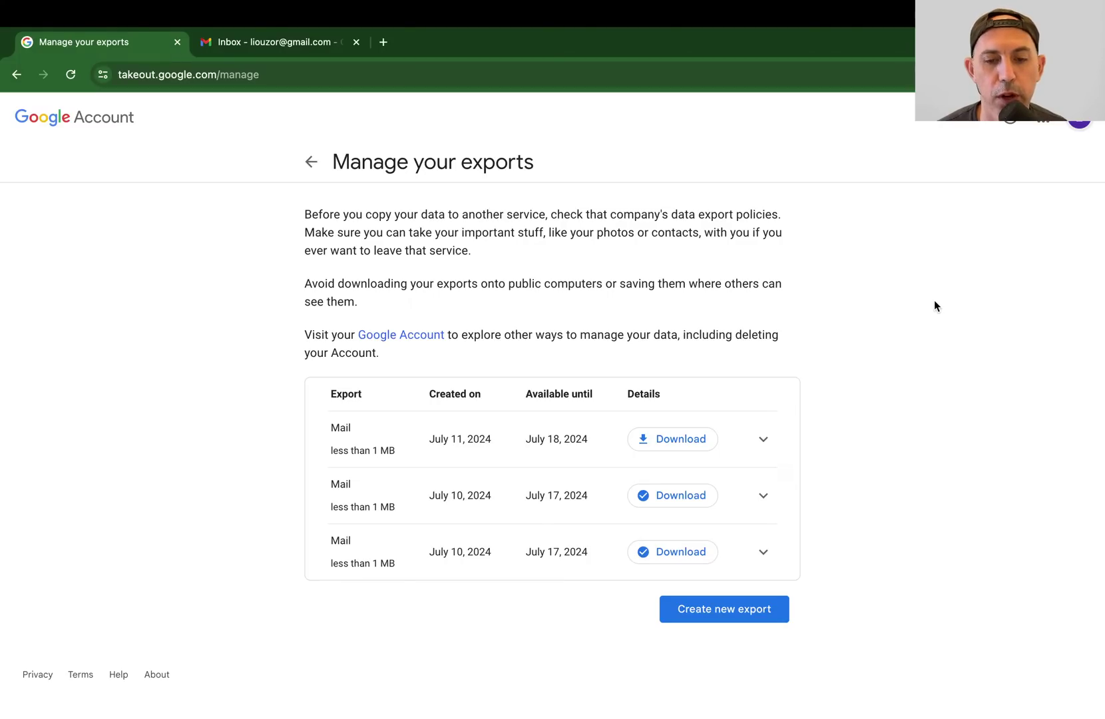
# Step: Check which Google account is signed in on the exports page and which one is signed in to the destination Gmail inbox
pyautogui.click(1080, 125)
pyautogui.moveTo(891, 163); pyautogui.dragTo(1009, 168)
pyautogui.click(1072, 163)
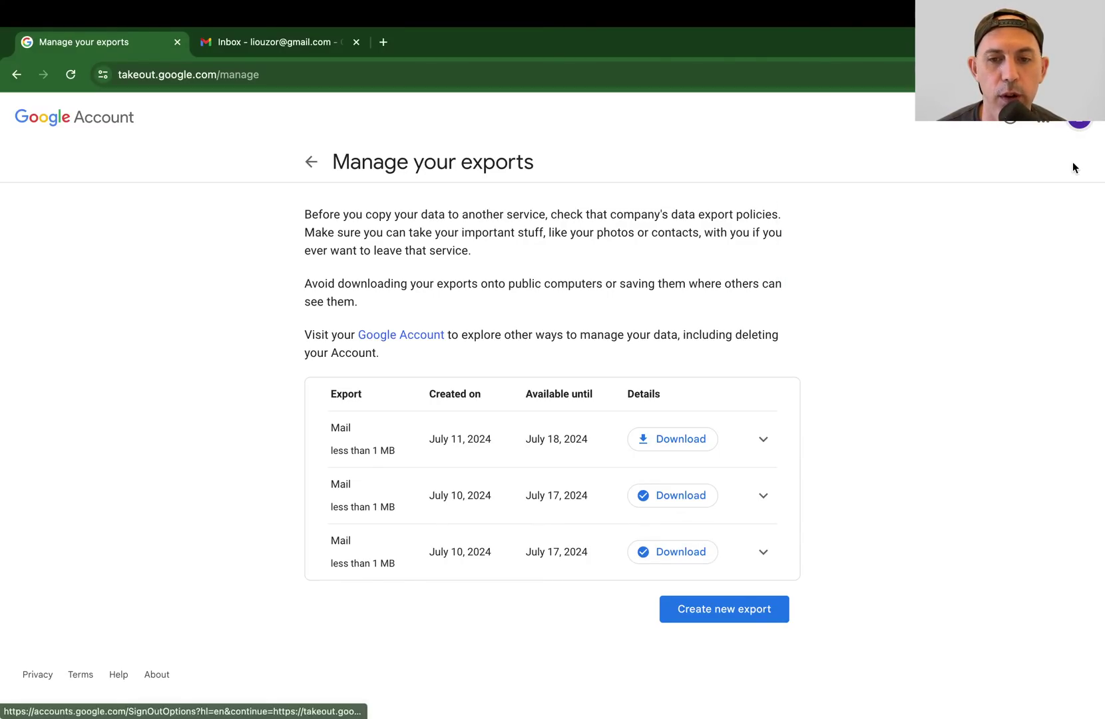
pyautogui.press('super+grave')
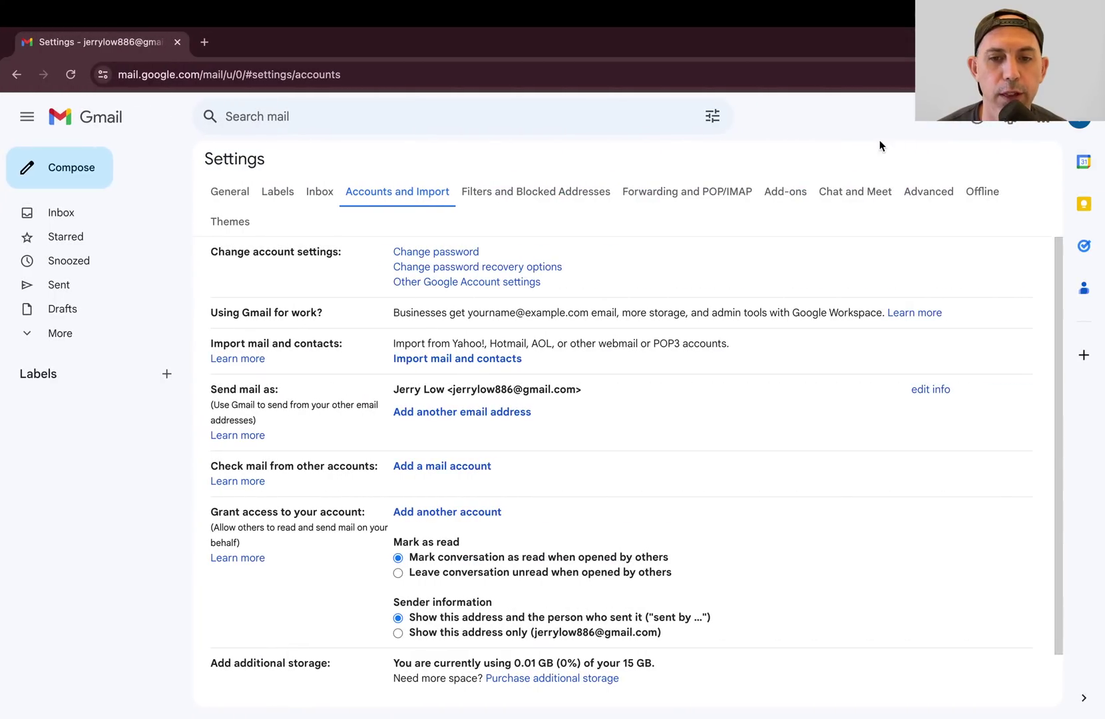
pyautogui.click(90, 213)
pyautogui.click(1080, 124)
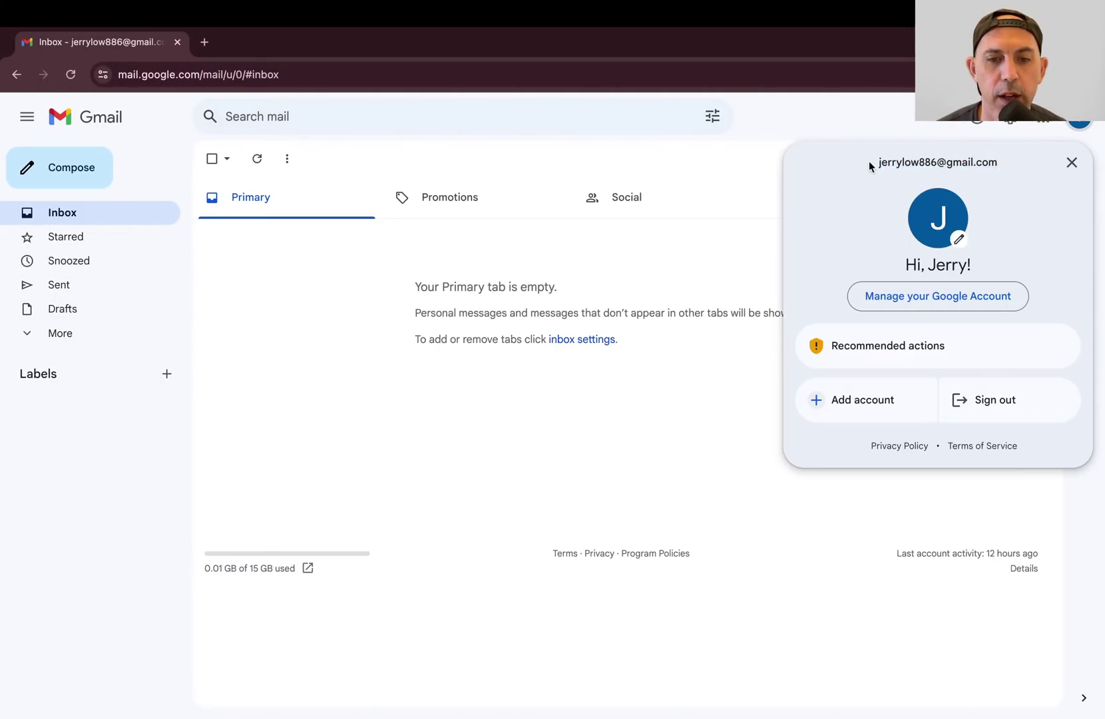
pyautogui.moveTo(869, 161); pyautogui.dragTo(1009, 160)
pyautogui.click(1071, 163)
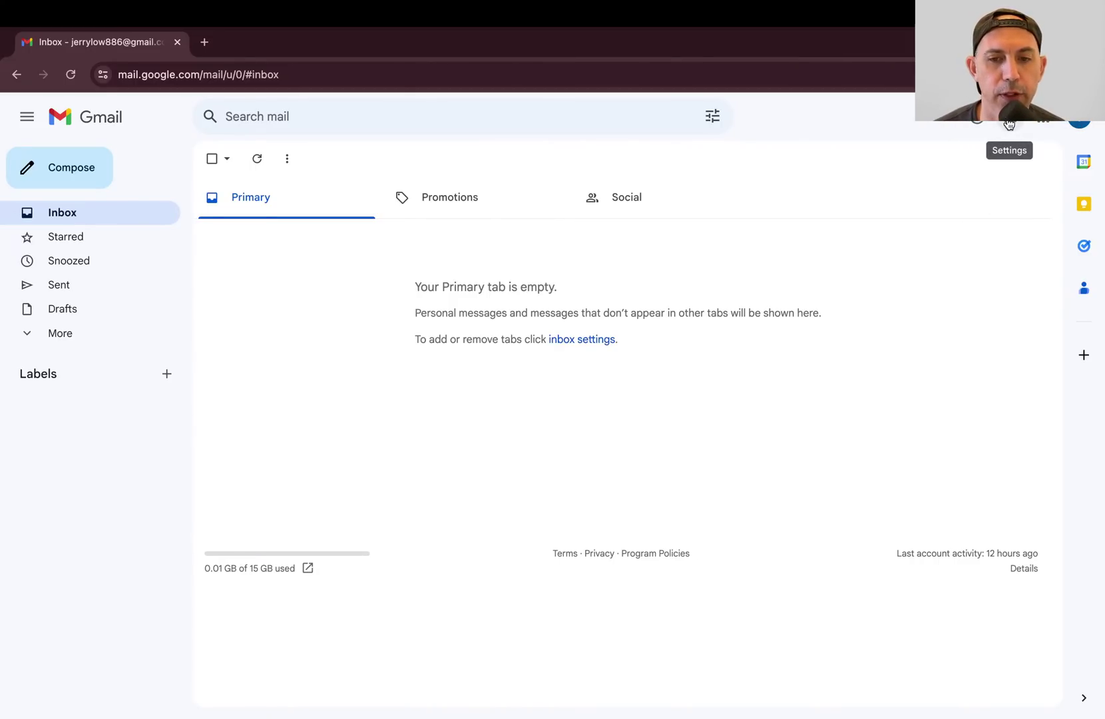
# Step: Open the destination account's full Gmail settings at Accounts and Import and start importing mail and contacts
pyautogui.click(1083, 125)
pyautogui.click(1084, 125)
pyautogui.click(1010, 118)
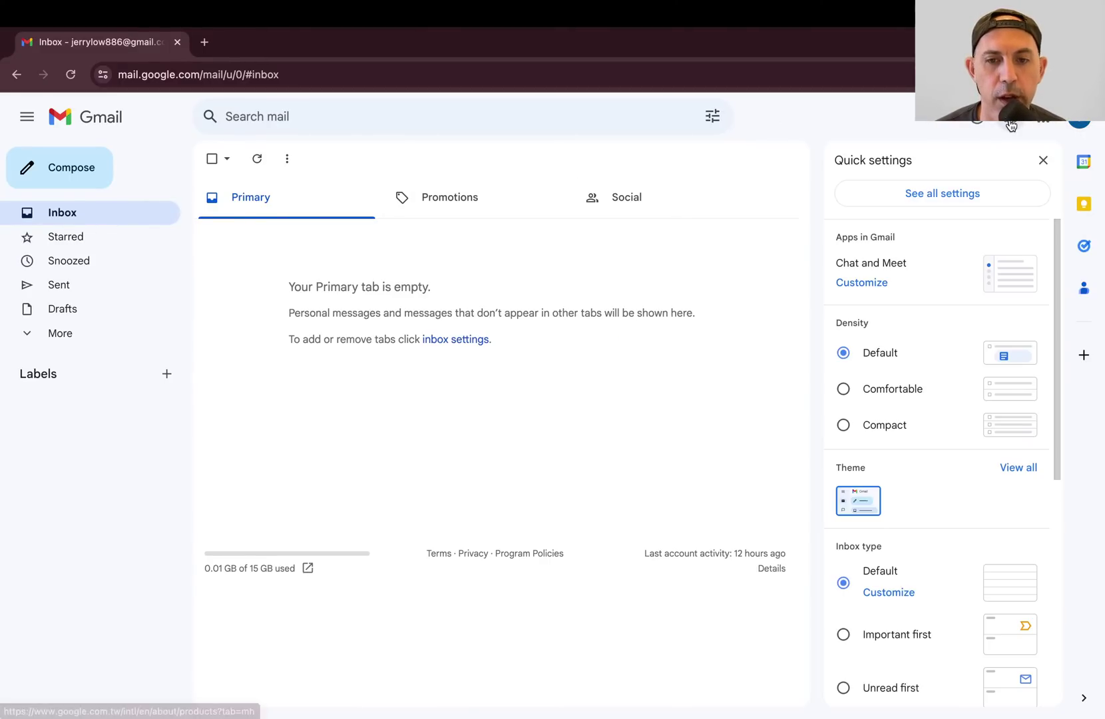
pyautogui.click(990, 194)
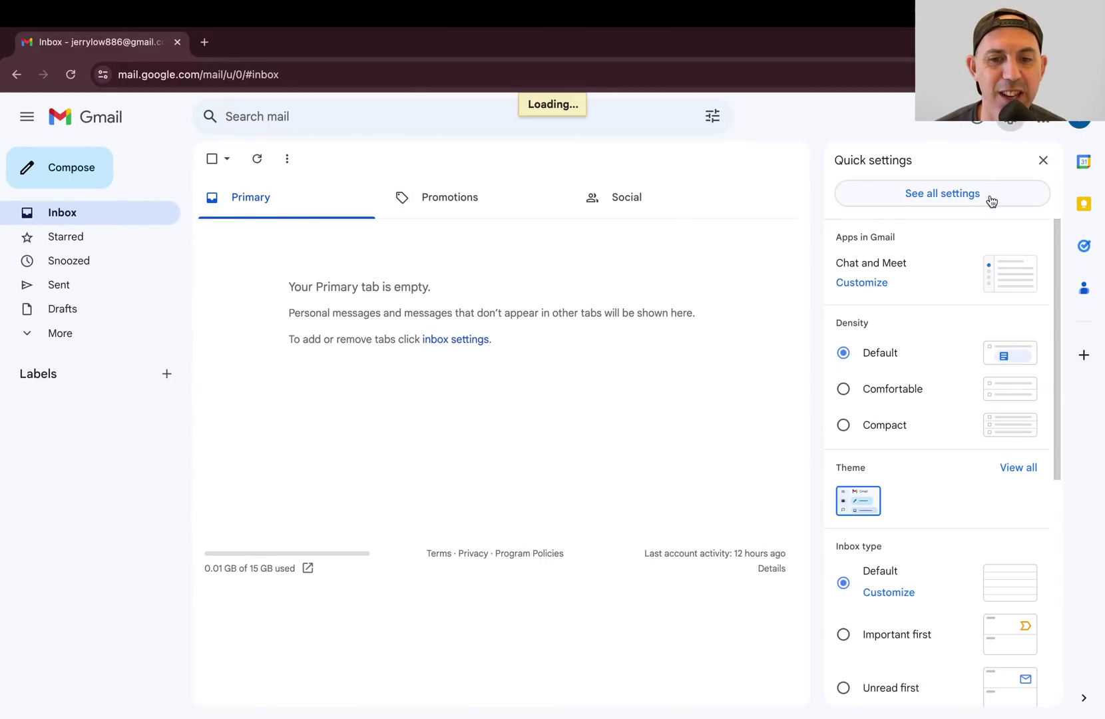
pyautogui.click(399, 192)
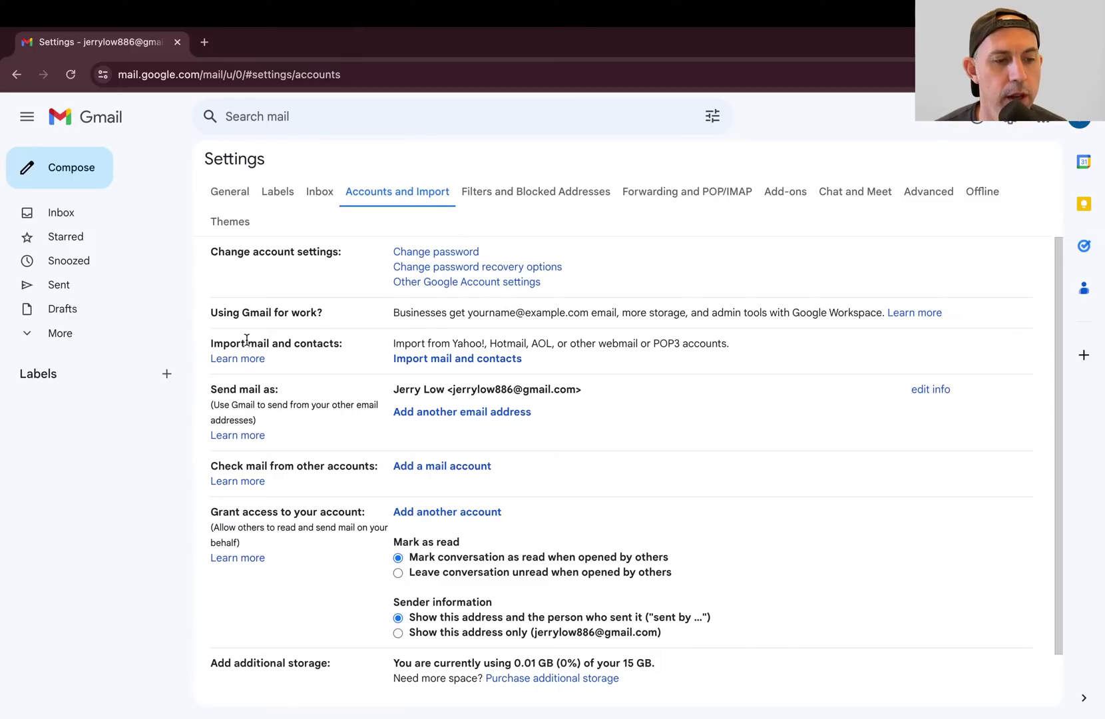
pyautogui.moveTo(211, 344); pyautogui.dragTo(342, 344)
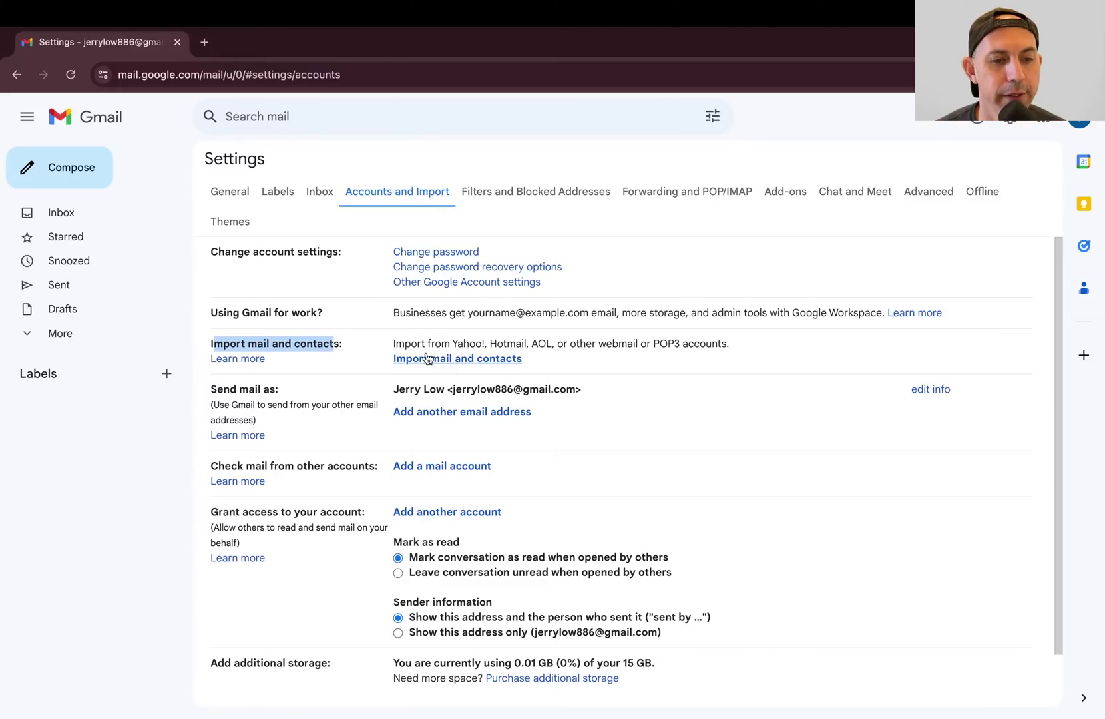
pyautogui.click(476, 360)
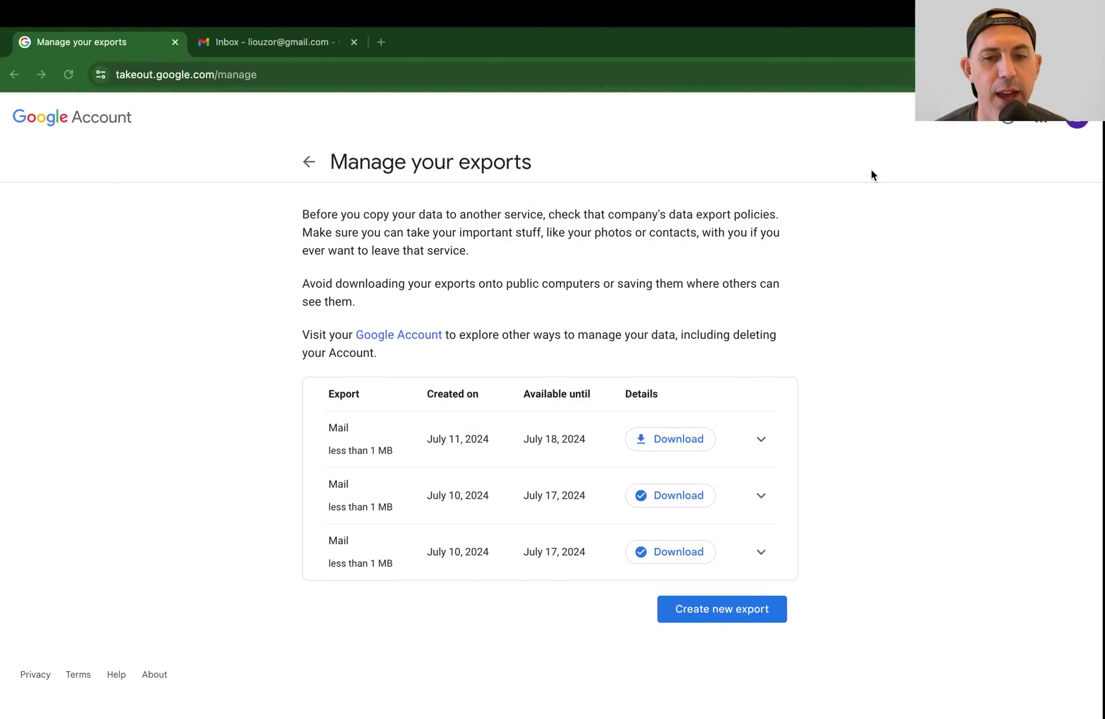
# Step: Copy the source account's email address from its Google profile, enter it as the account to import from, and continue
pyautogui.click(1077, 117)
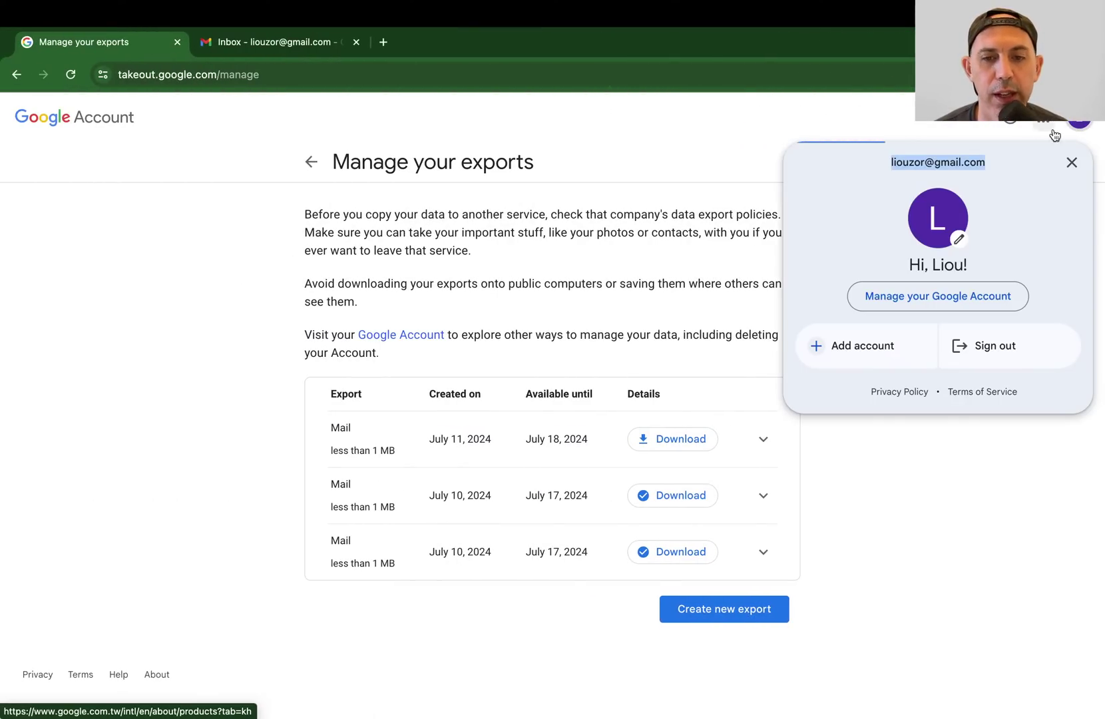
pyautogui.moveTo(892, 163); pyautogui.dragTo(996, 162)
pyautogui.press('super+c')
pyautogui.hotkey('ctrl', 'Right')
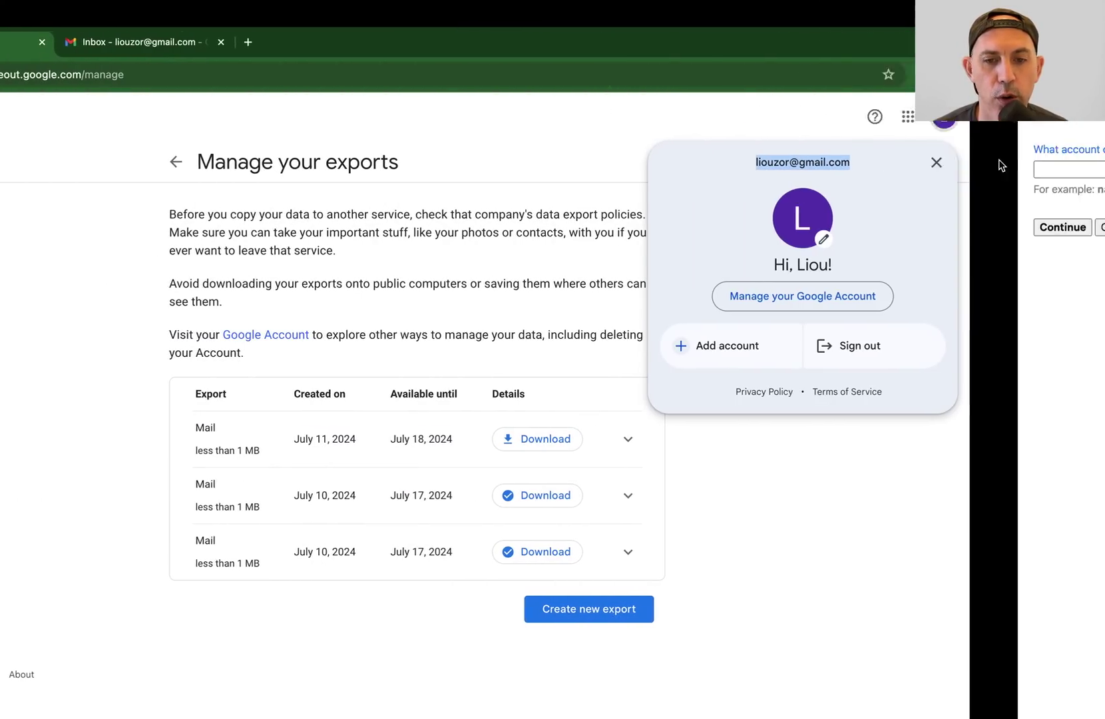
pyautogui.press('super+v')
pyautogui.click(59, 227)
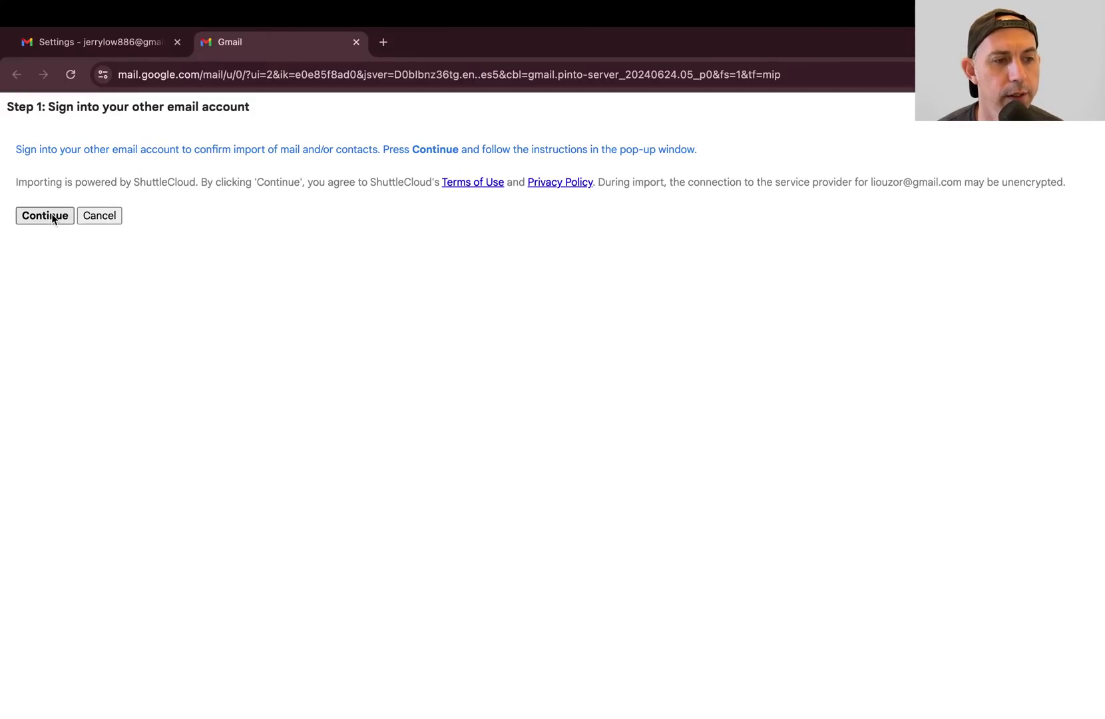
# Step: Review the ShuttleCloud import notice and continue to the sign-in page for the other email account
pyautogui.click(136, 44)
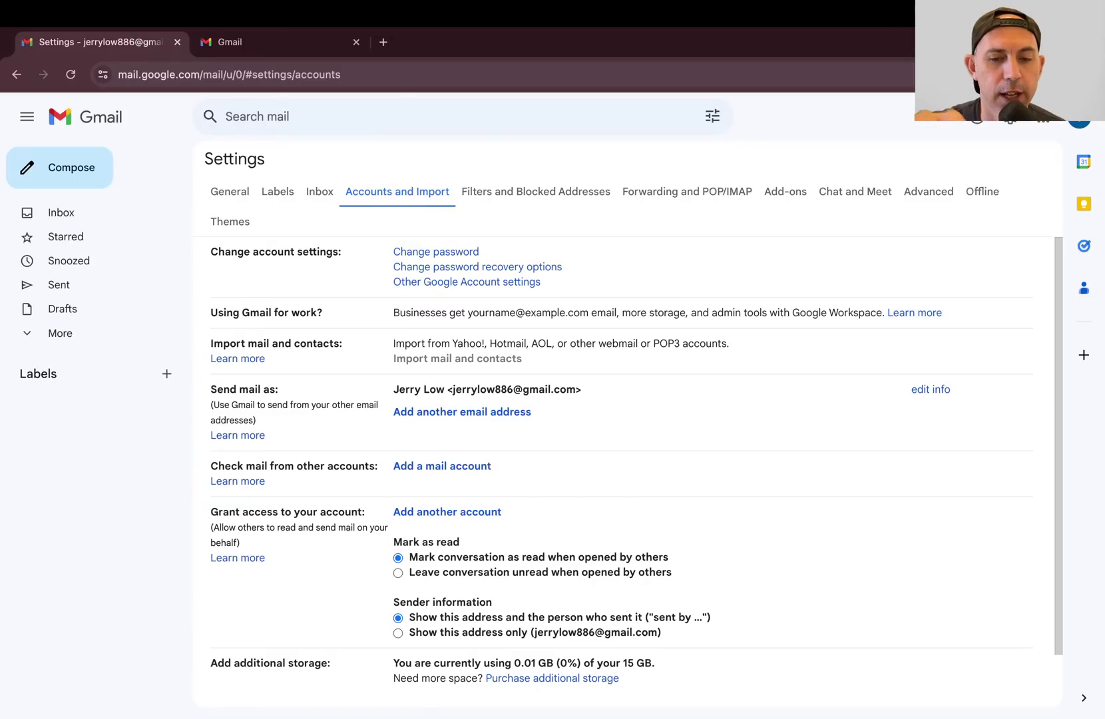
pyautogui.click(336, 44)
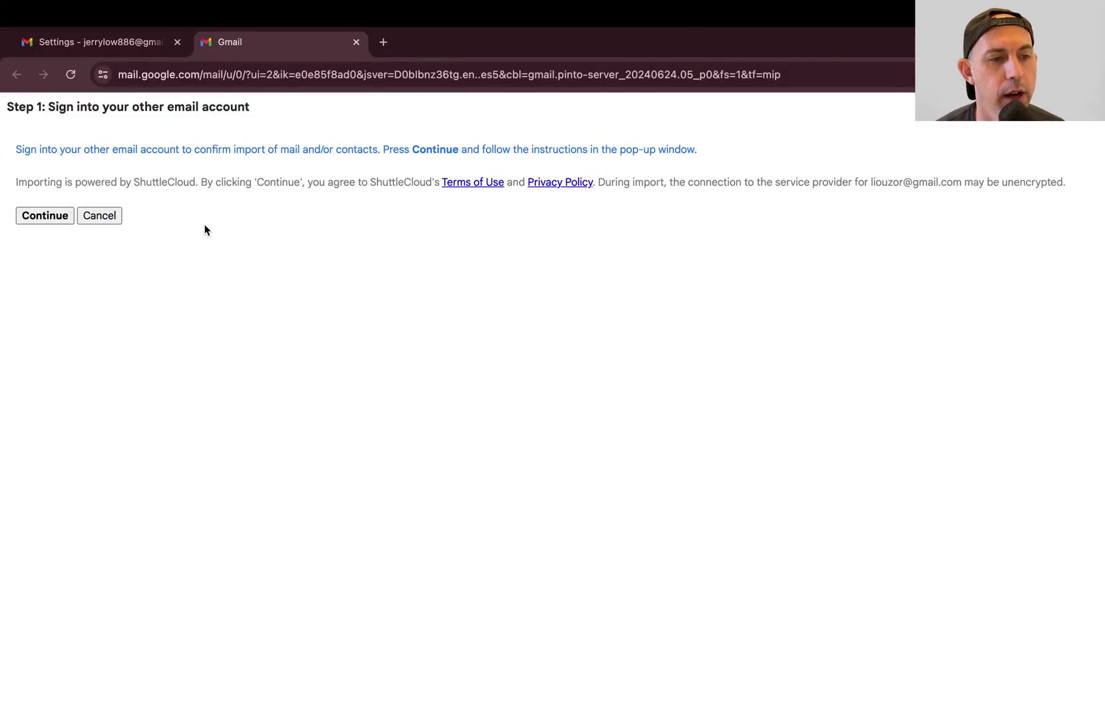
pyautogui.moveTo(135, 186); pyautogui.dragTo(196, 179)
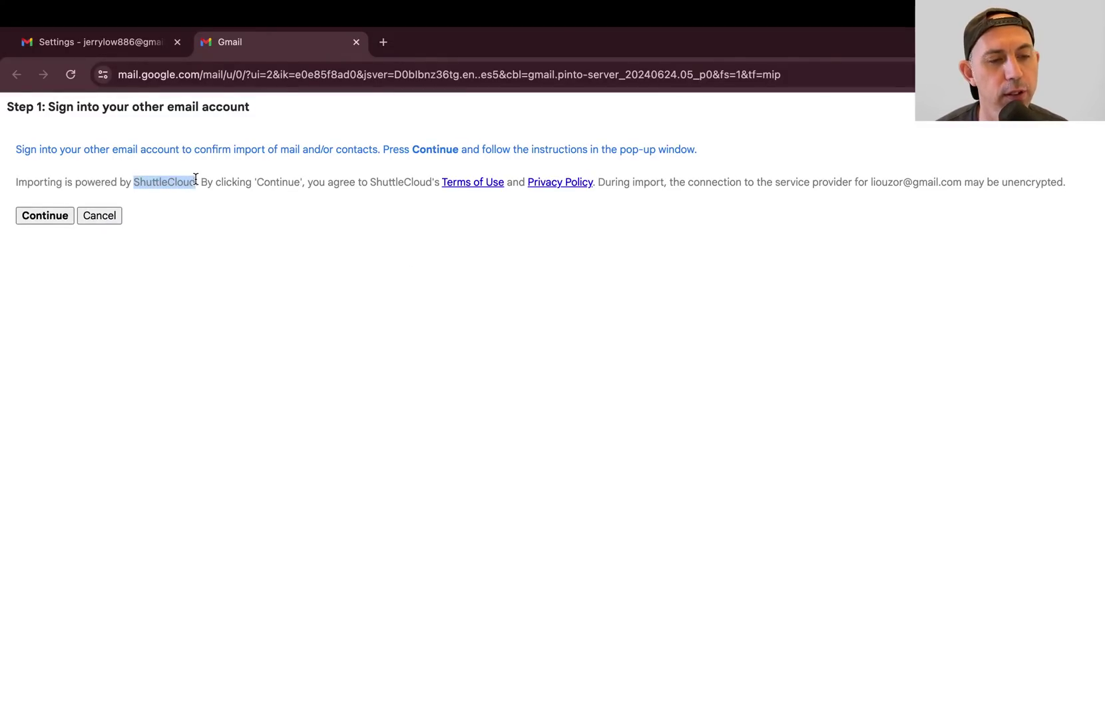
pyautogui.click(148, 44)
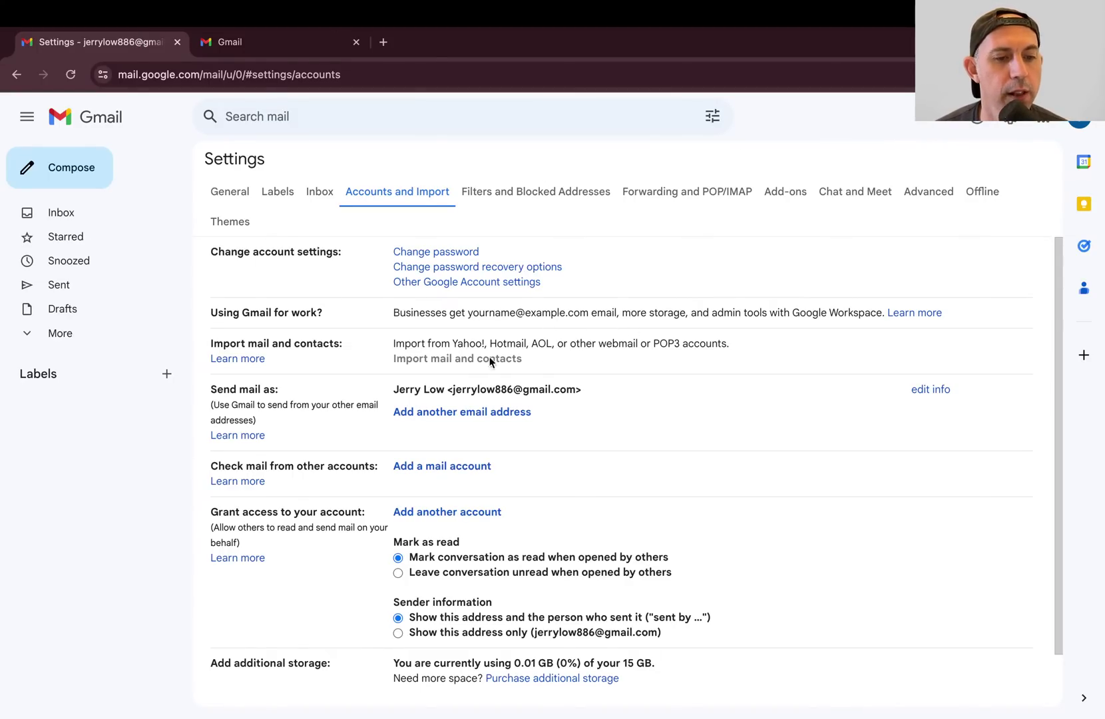
pyautogui.click(287, 42)
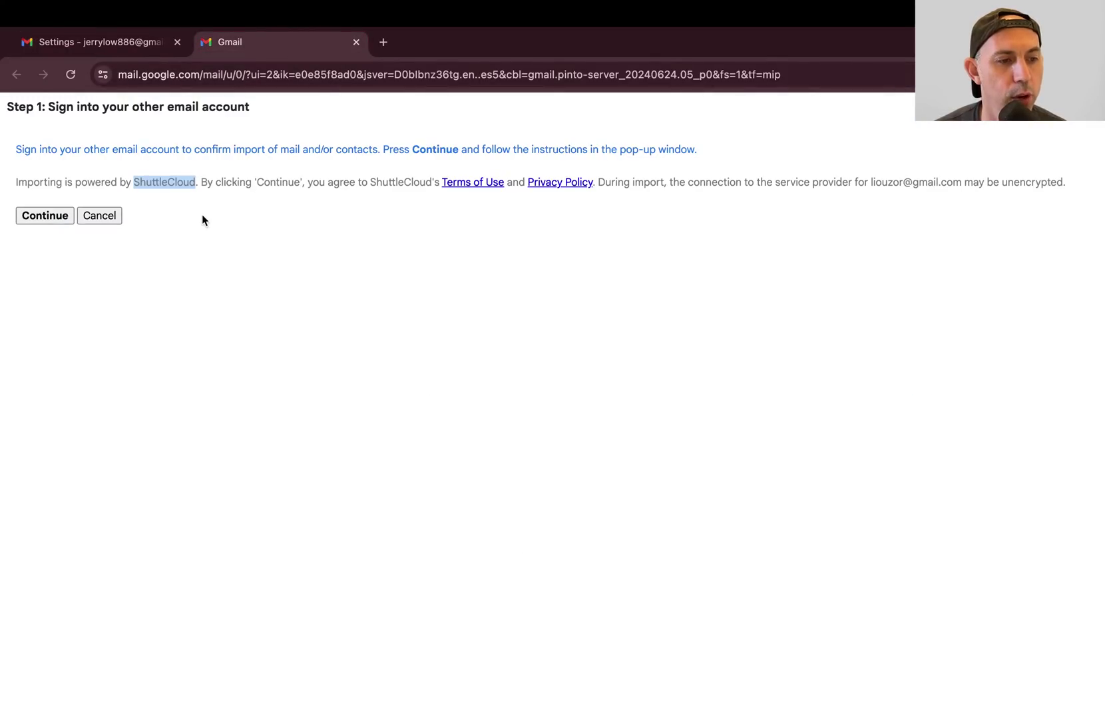
pyautogui.click(36, 217)
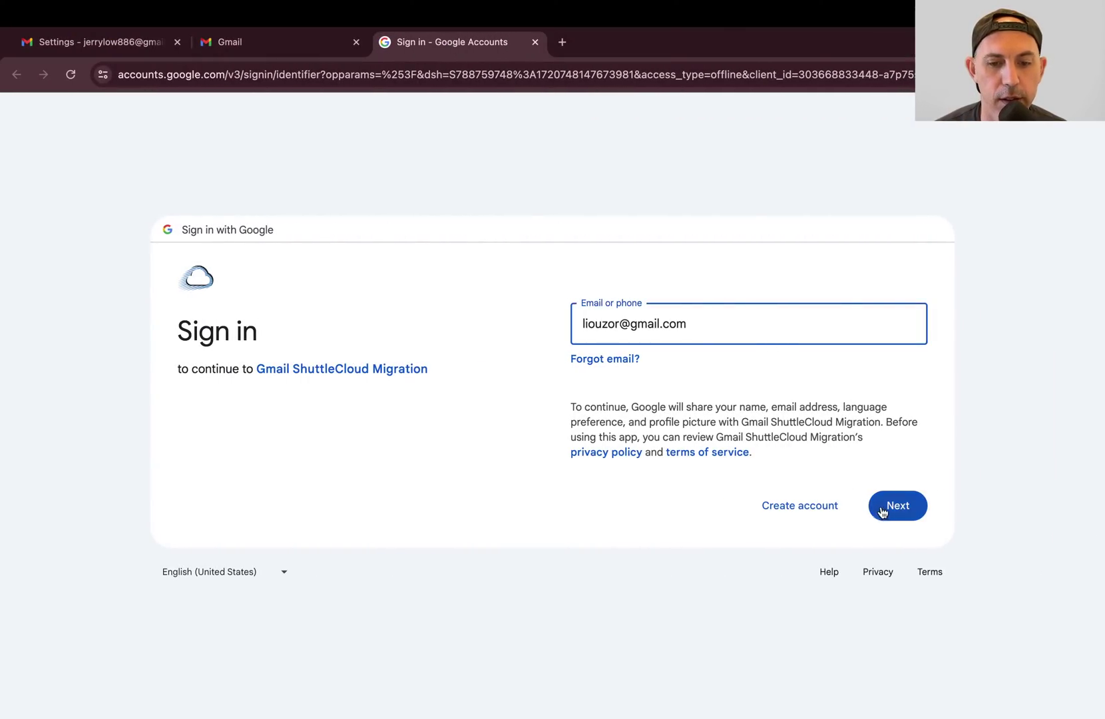
# Step: Sign in to the source Google account with its email and password, and decline switching to the existing Chrome profile
pyautogui.click(886, 511)
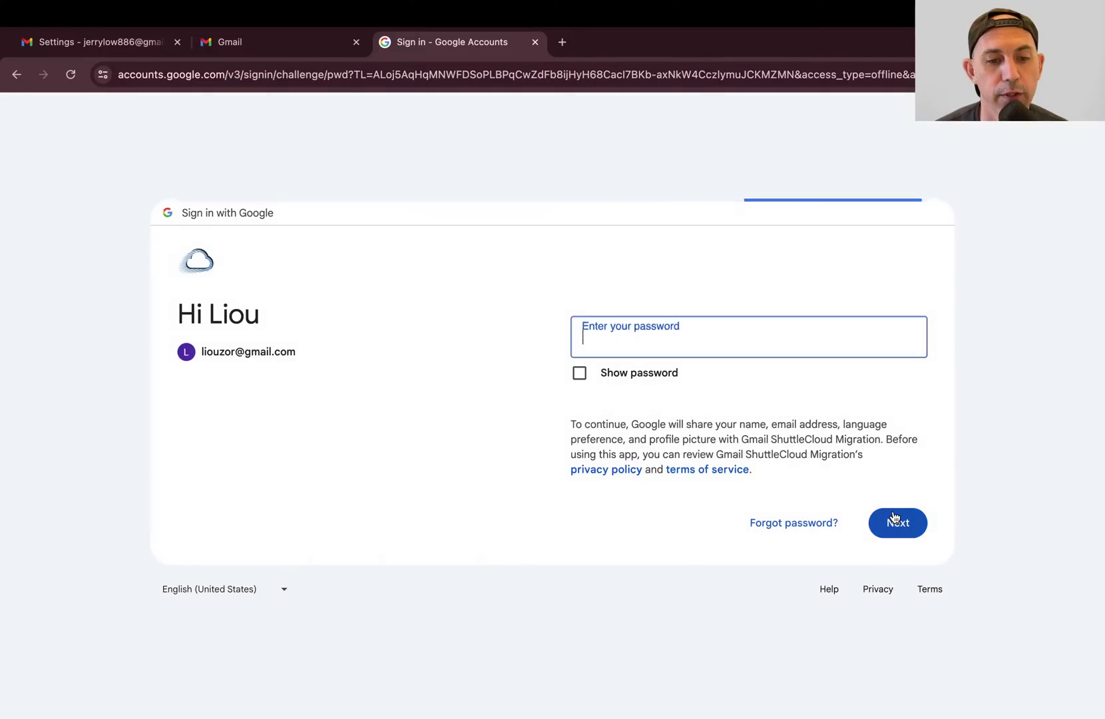
pyautogui.click(687, 332)
pyautogui.press('super+v')
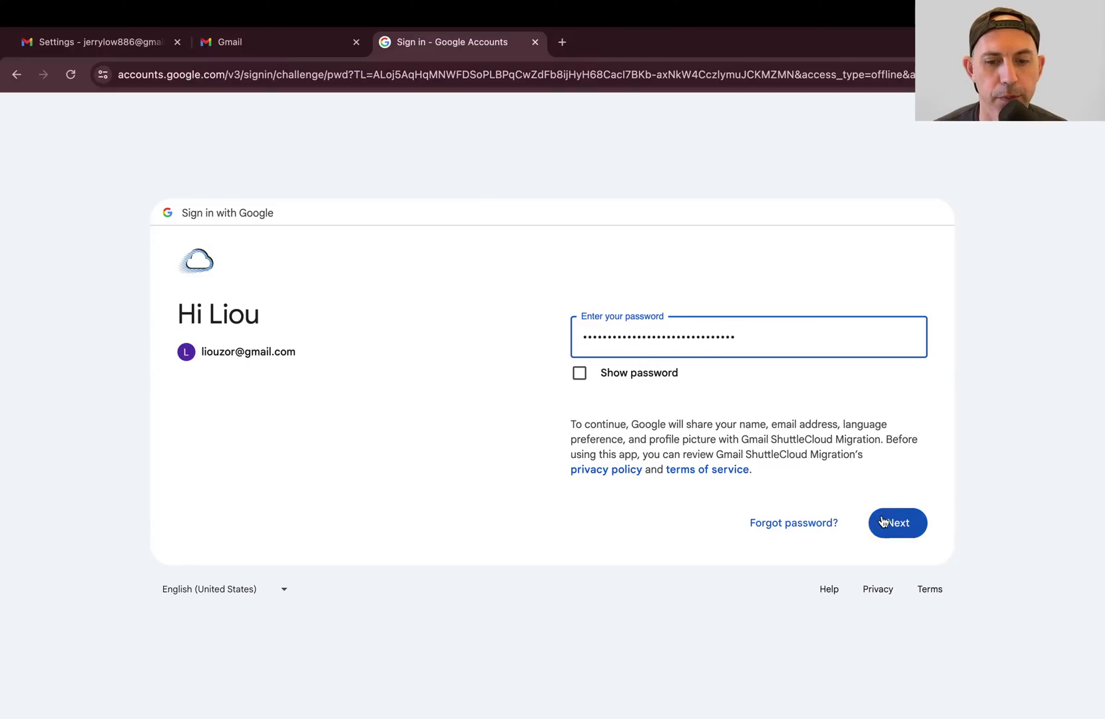
pyautogui.doubleClick(749, 326)
pyautogui.click(731, 331)
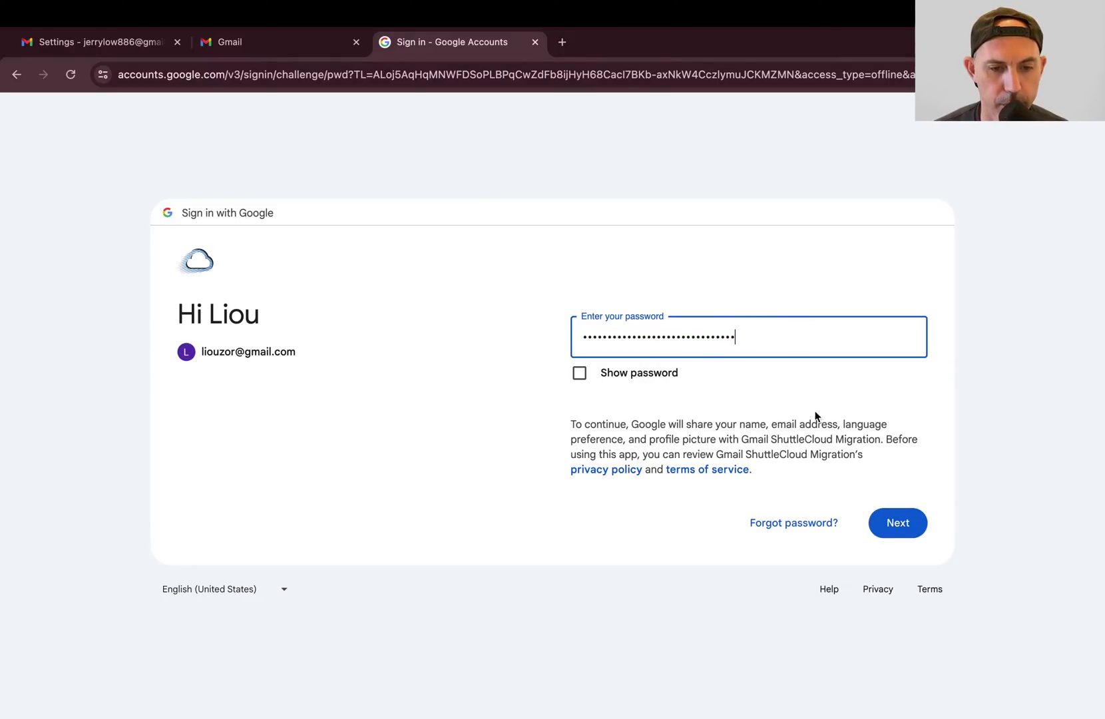
pyautogui.click(898, 523)
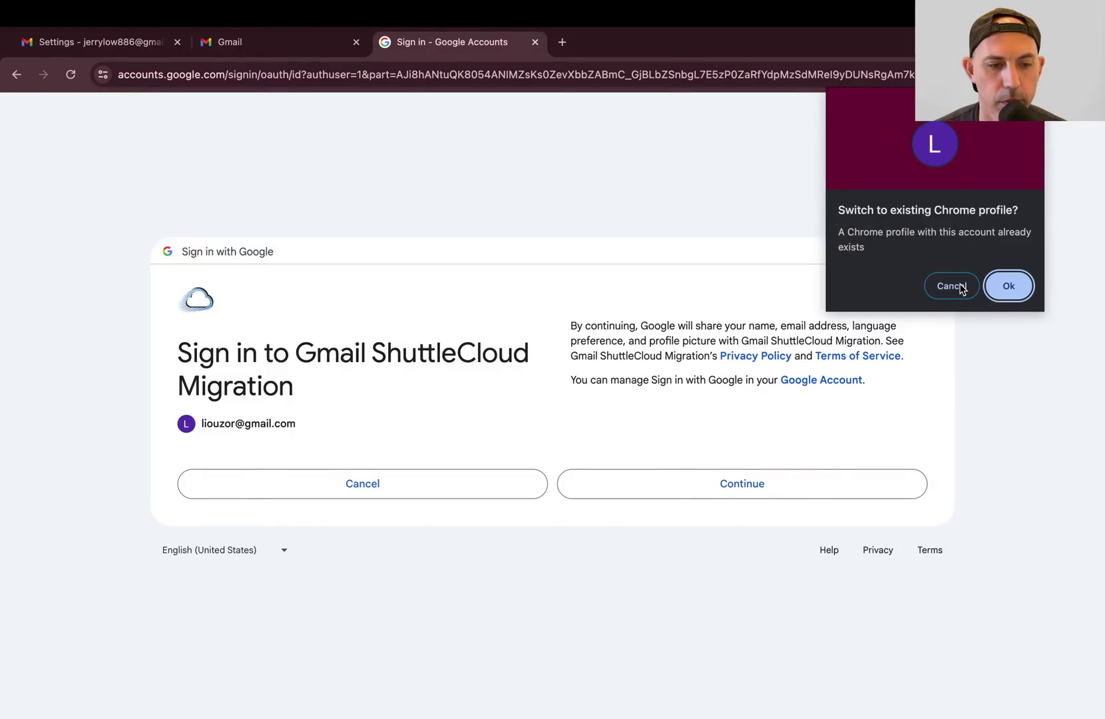
pyautogui.click(949, 287)
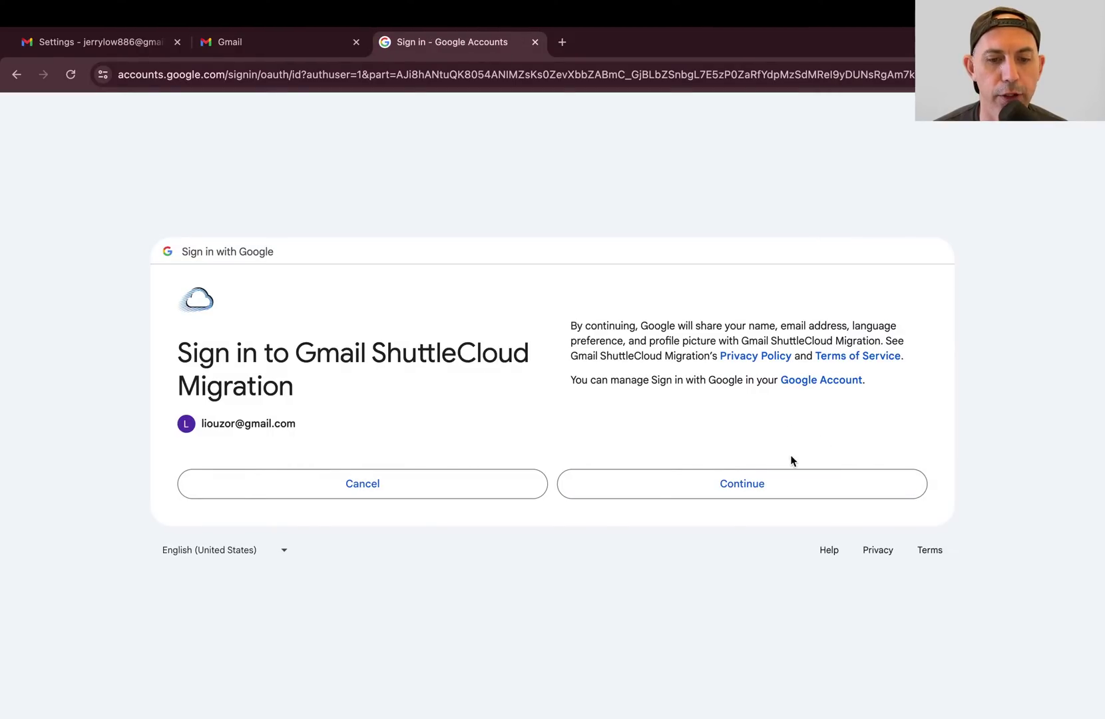
# Step: Continue to Gmail ShuttleCloud Migration, review and allow its access to the source account's mail and contacts, and close the authentication page
pyautogui.click(765, 483)
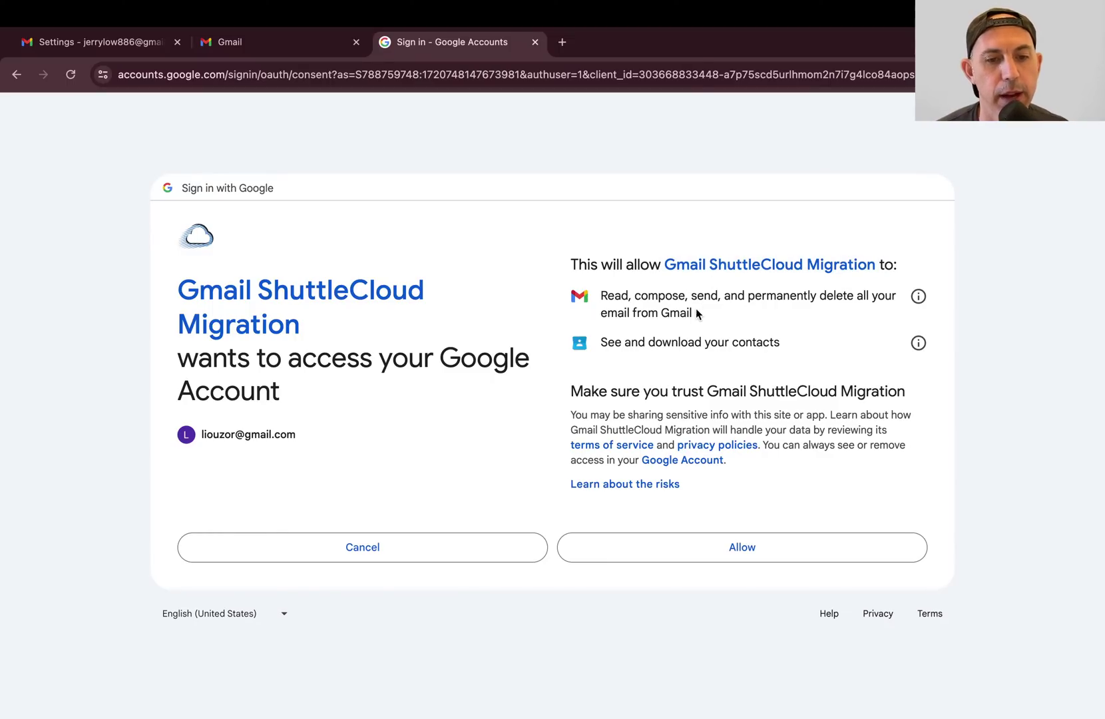
pyautogui.moveTo(747, 299); pyautogui.dragTo(817, 319)
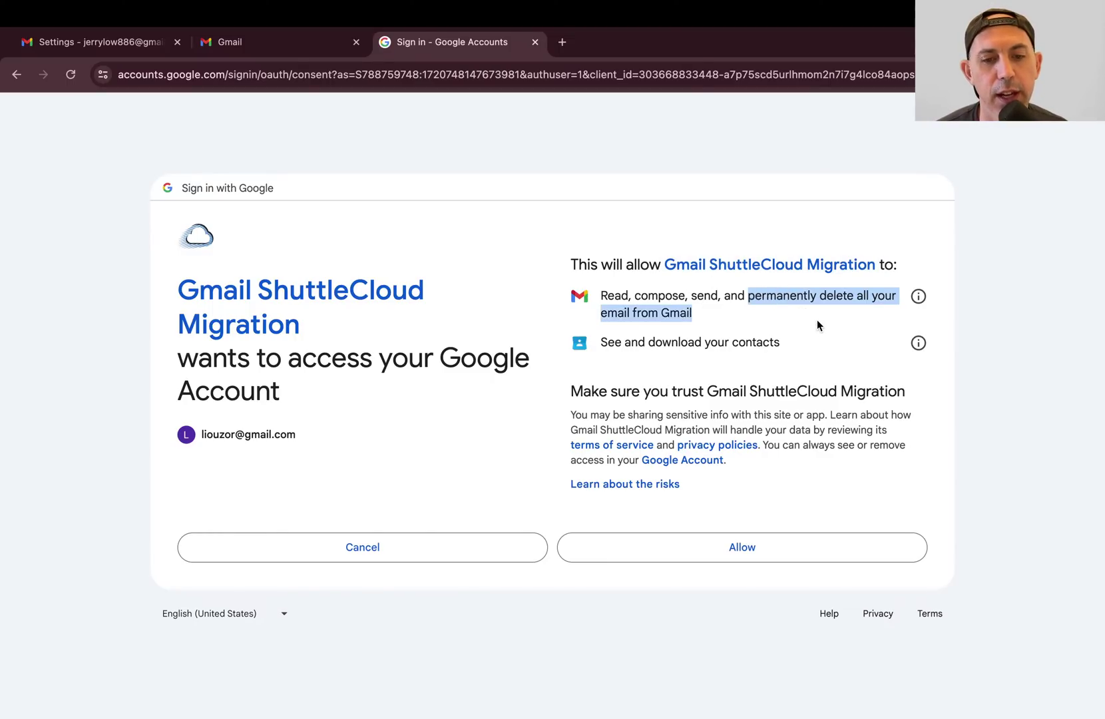
pyautogui.click(817, 320)
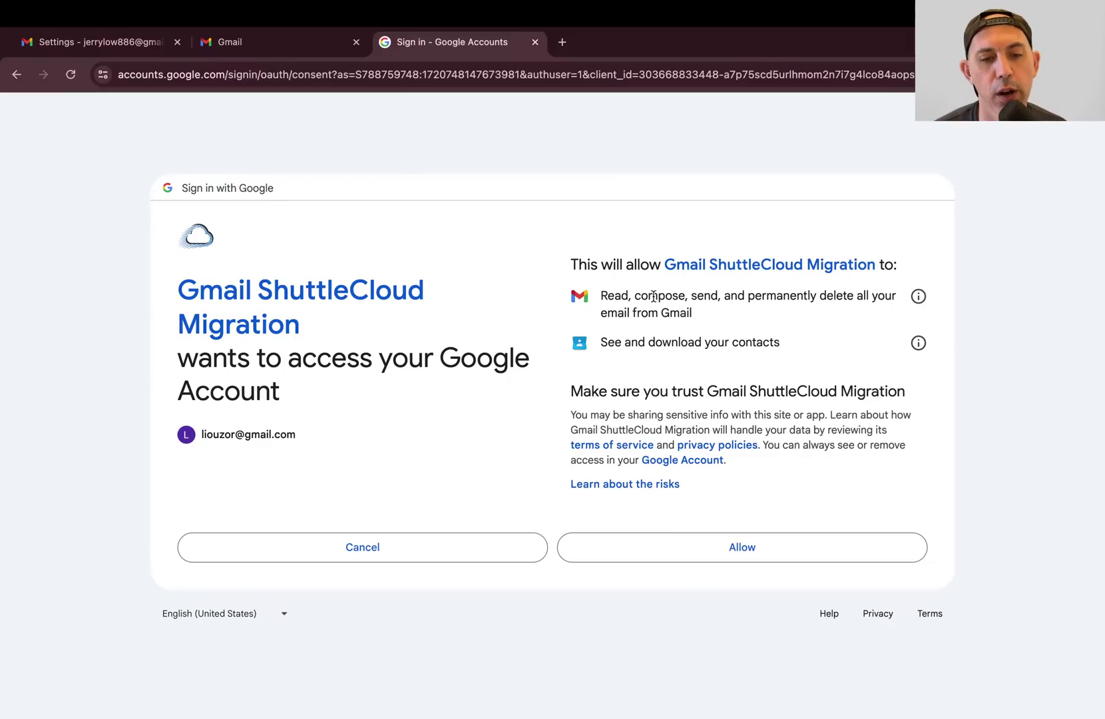
pyautogui.moveTo(601, 294); pyautogui.dragTo(628, 293)
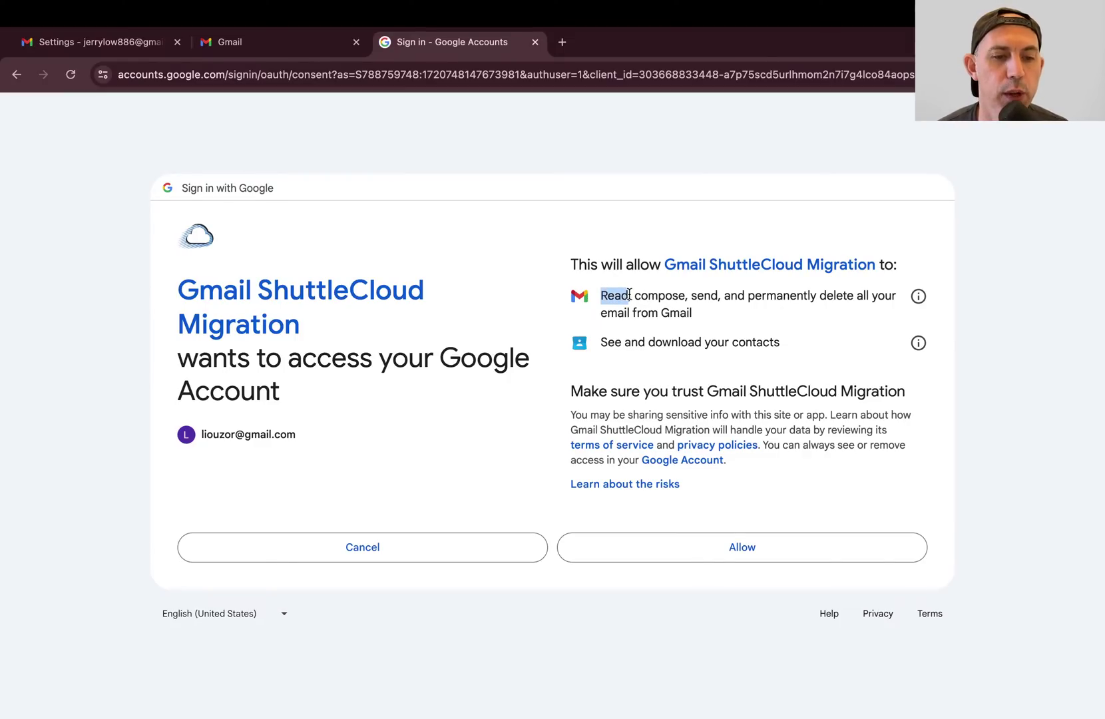
pyautogui.click(688, 547)
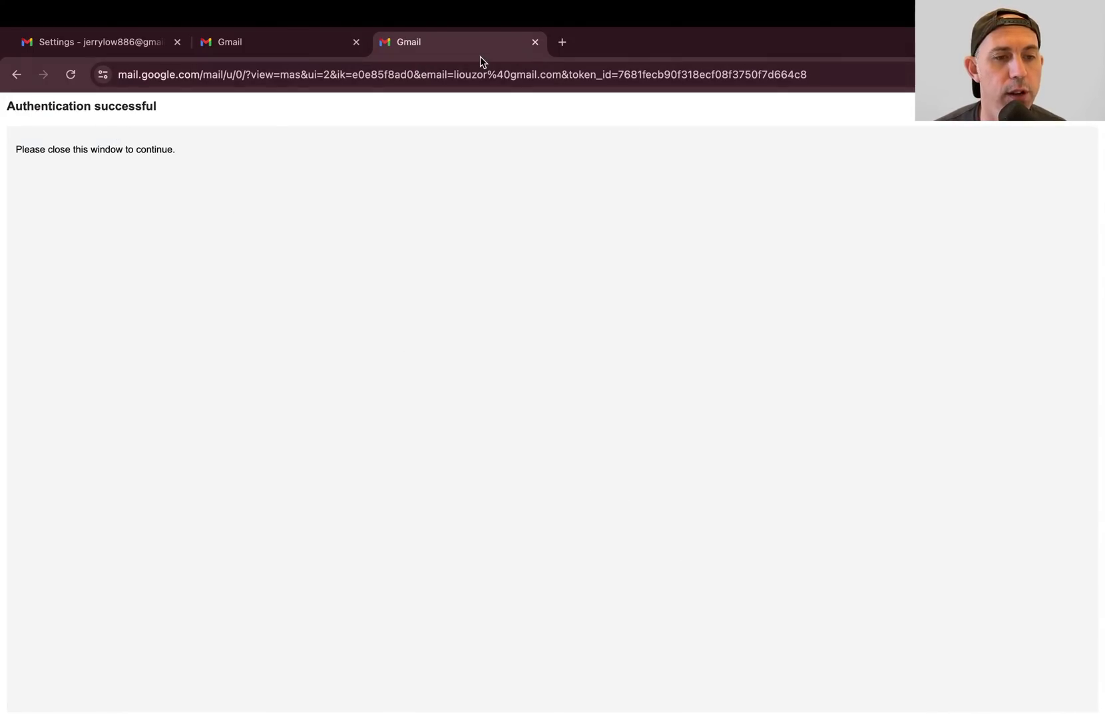
pyautogui.click(535, 42)
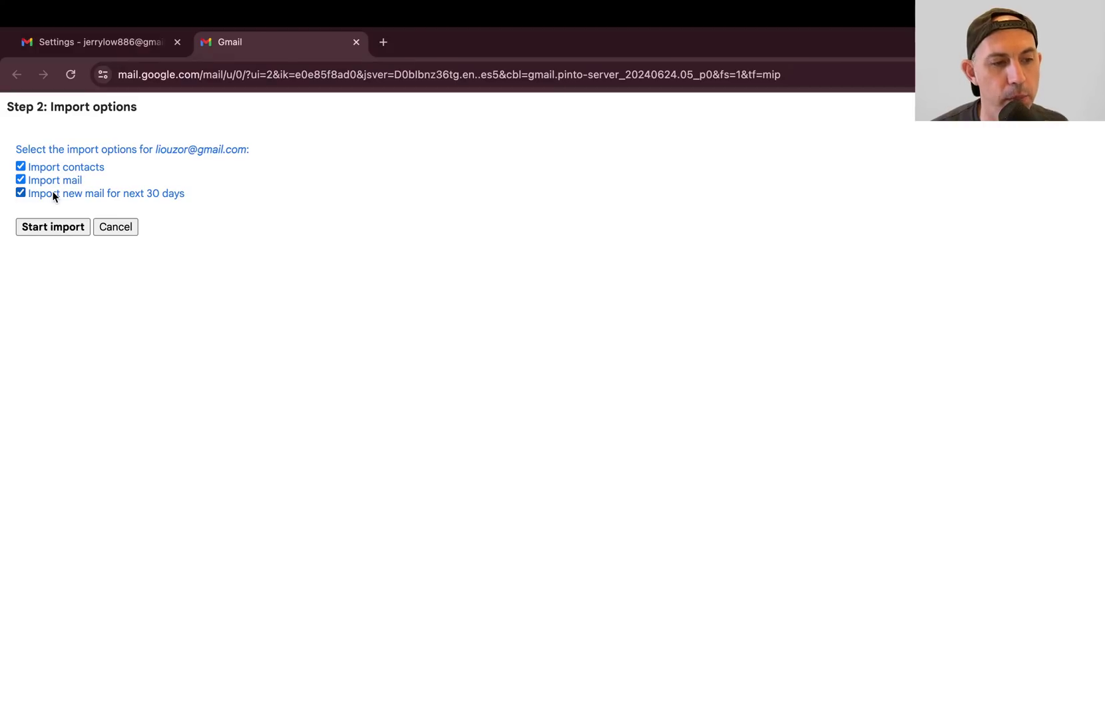
# Step: Exclude contacts and new mail for the next 30 days, start the import with only Import mail enabled, and finish the wizard
pyautogui.moveTo(196, 193); pyautogui.dragTo(38, 193)
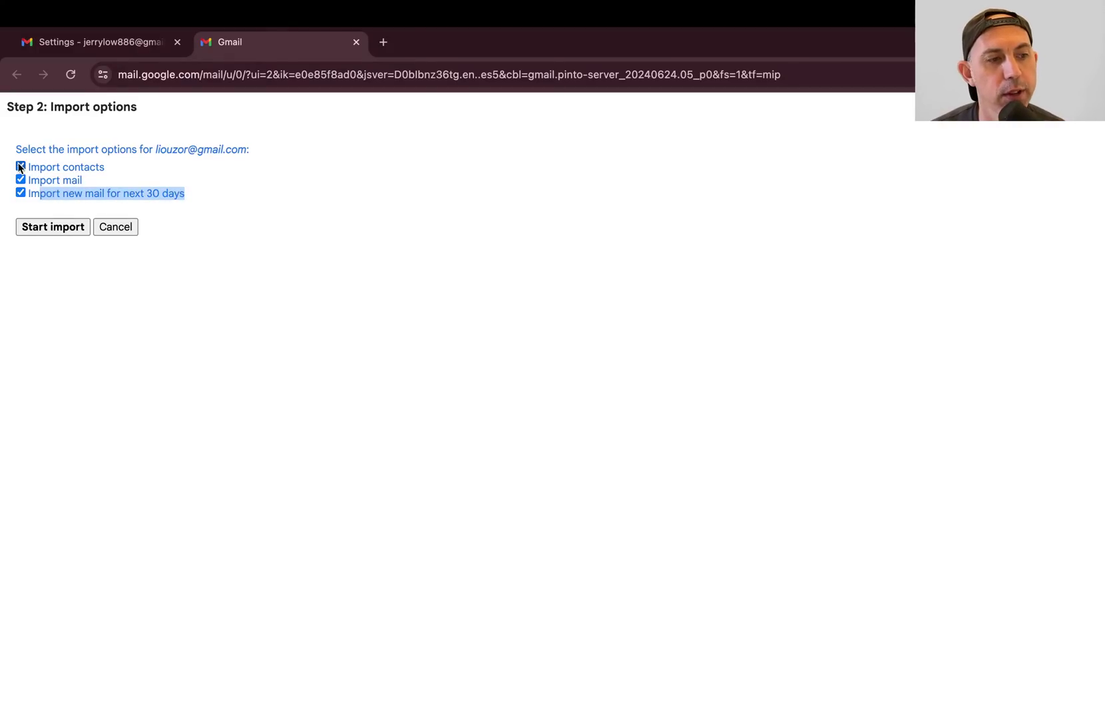
pyautogui.click(20, 167)
pyautogui.click(20, 193)
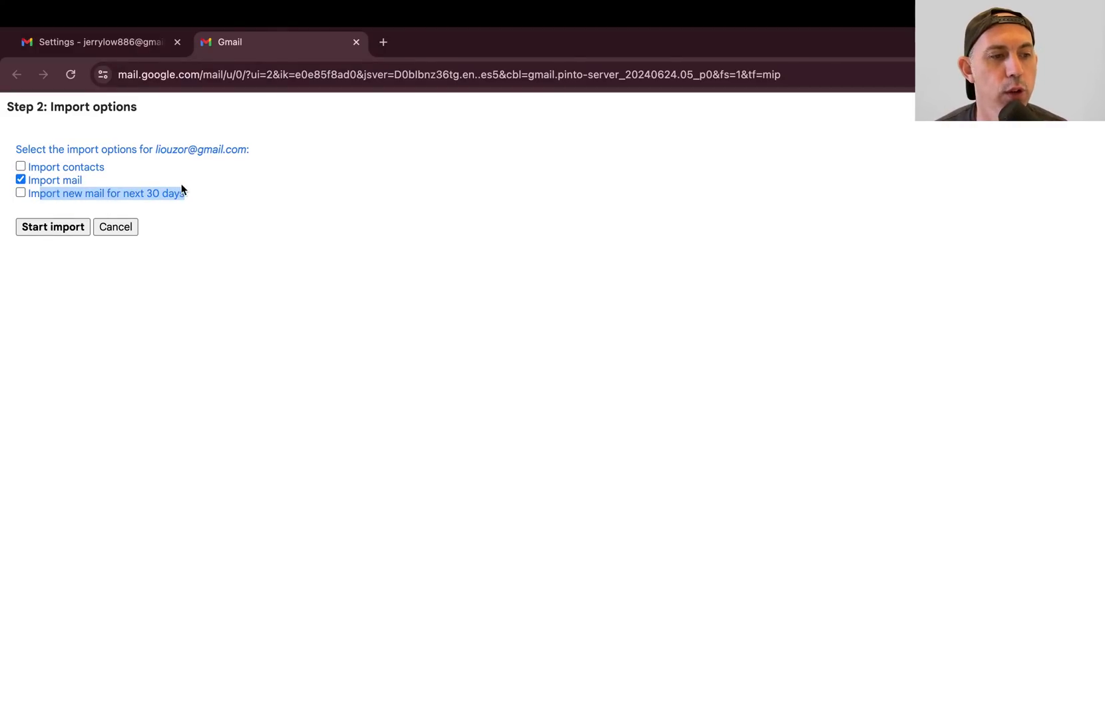
pyautogui.click(79, 168)
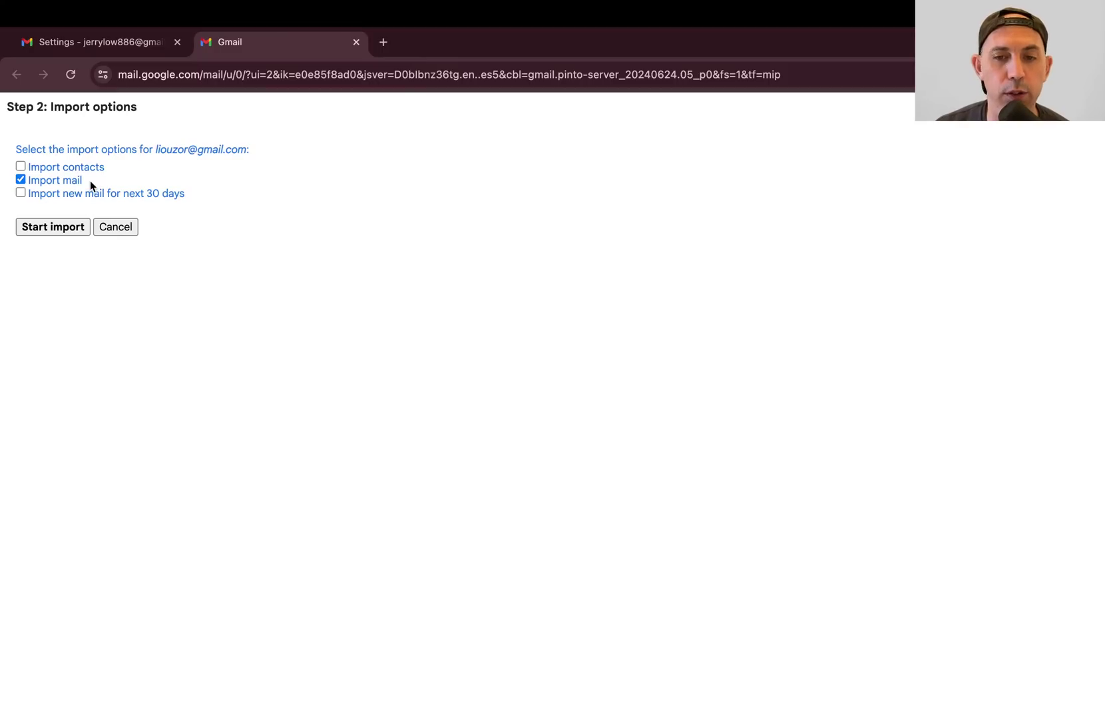
pyautogui.click(51, 227)
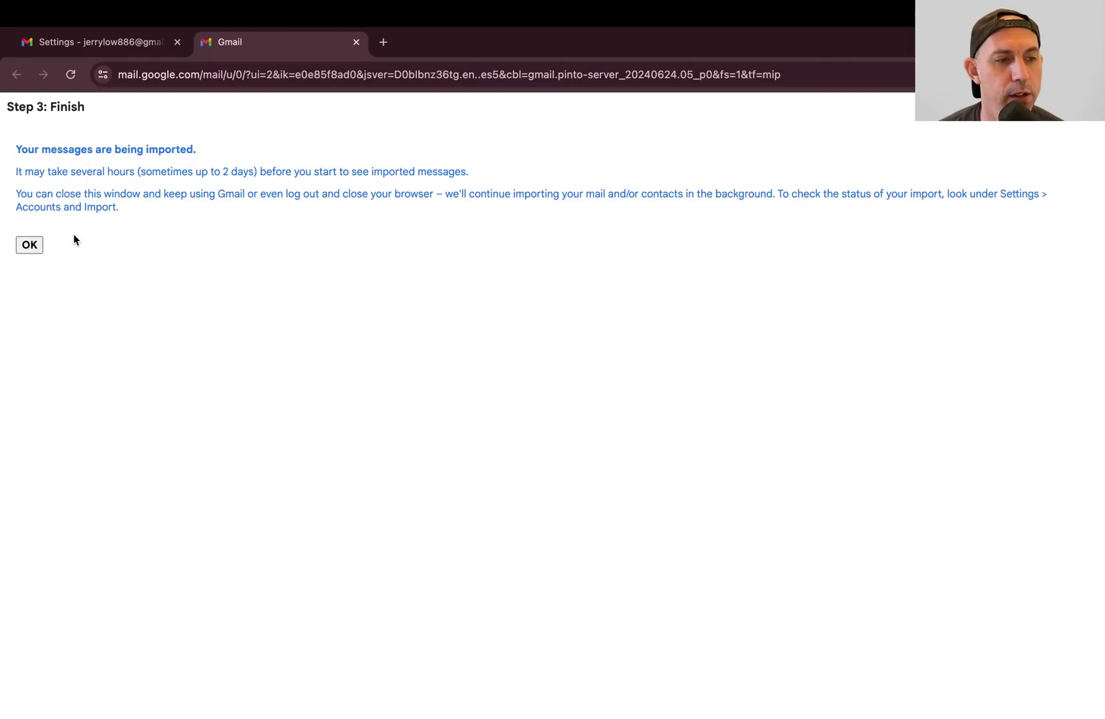
pyautogui.click(31, 245)
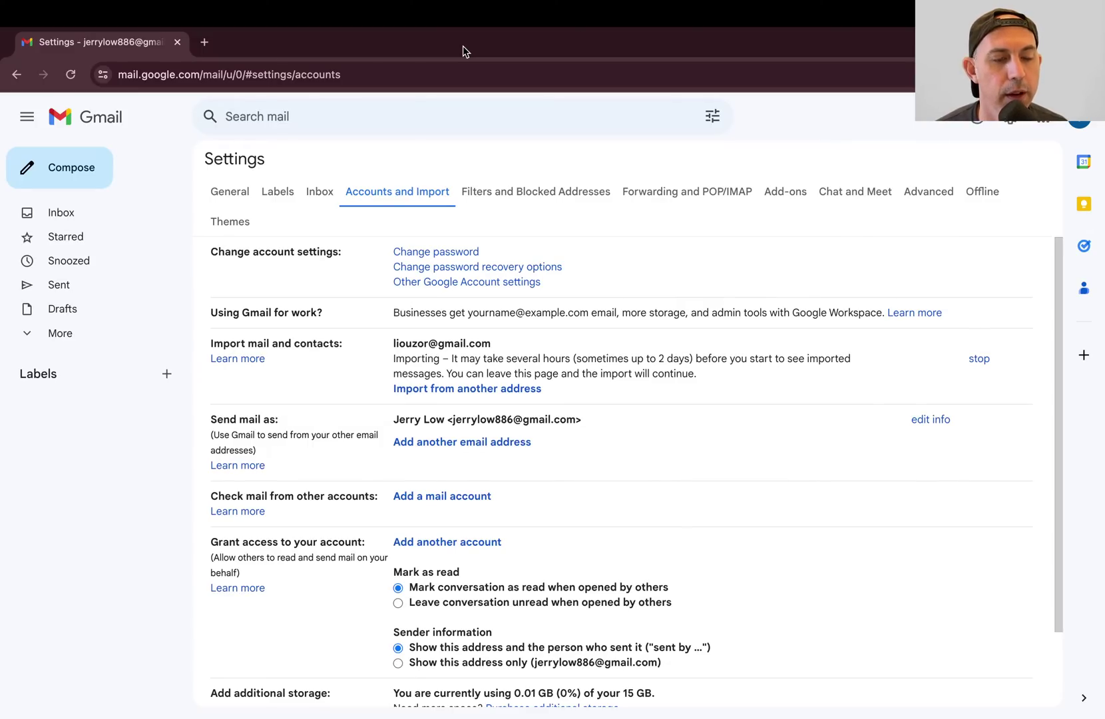
# Step: Switch to the source account's browser window and look through its inbox, including the latest security alert
pyautogui.hotkey('ctrl', 'Left')
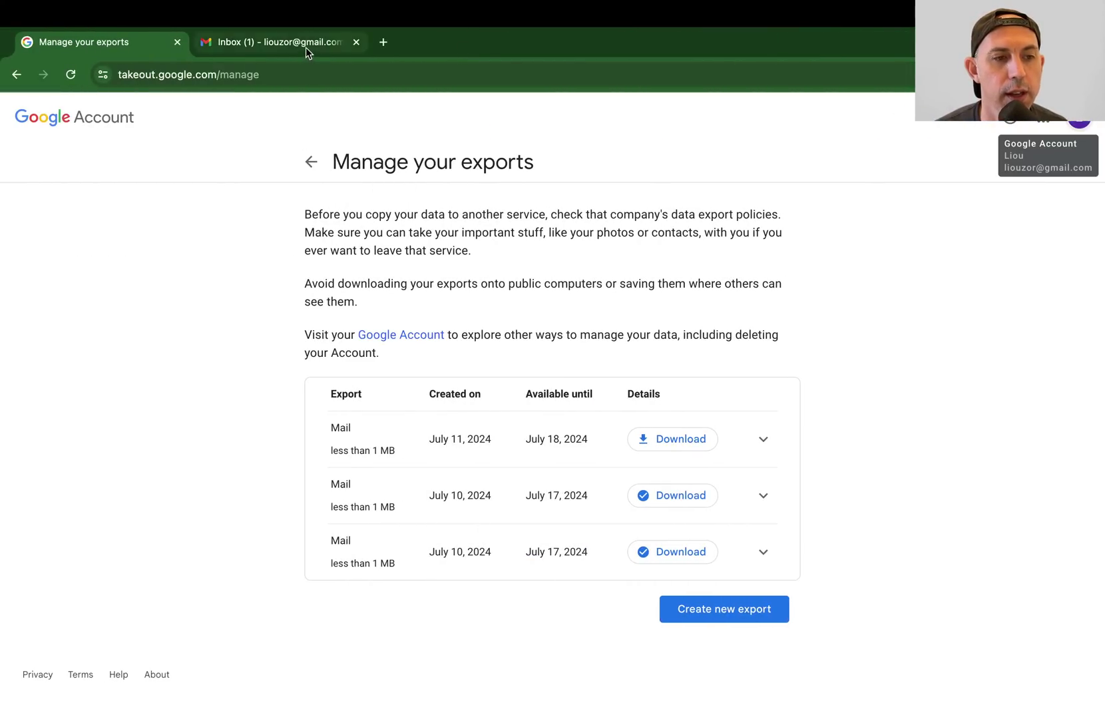
pyautogui.click(305, 44)
pyautogui.click(444, 247)
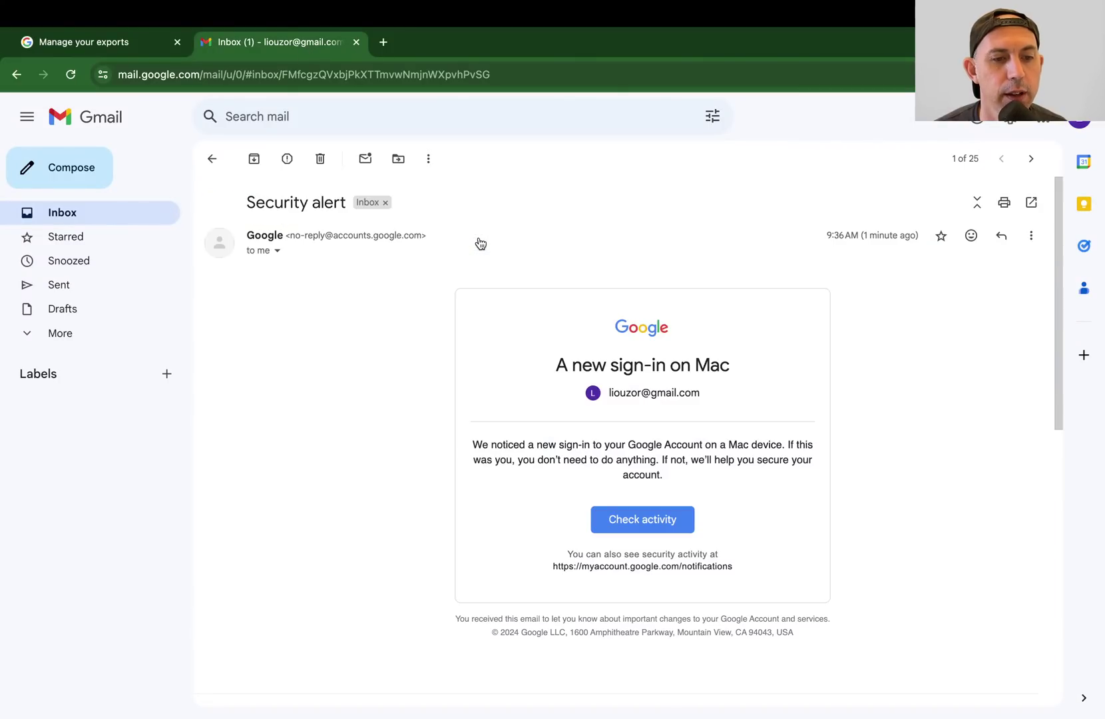
pyautogui.click(151, 215)
pyautogui.scroll(-3, 490, 372)
pyautogui.scroll(3, 490, 300)
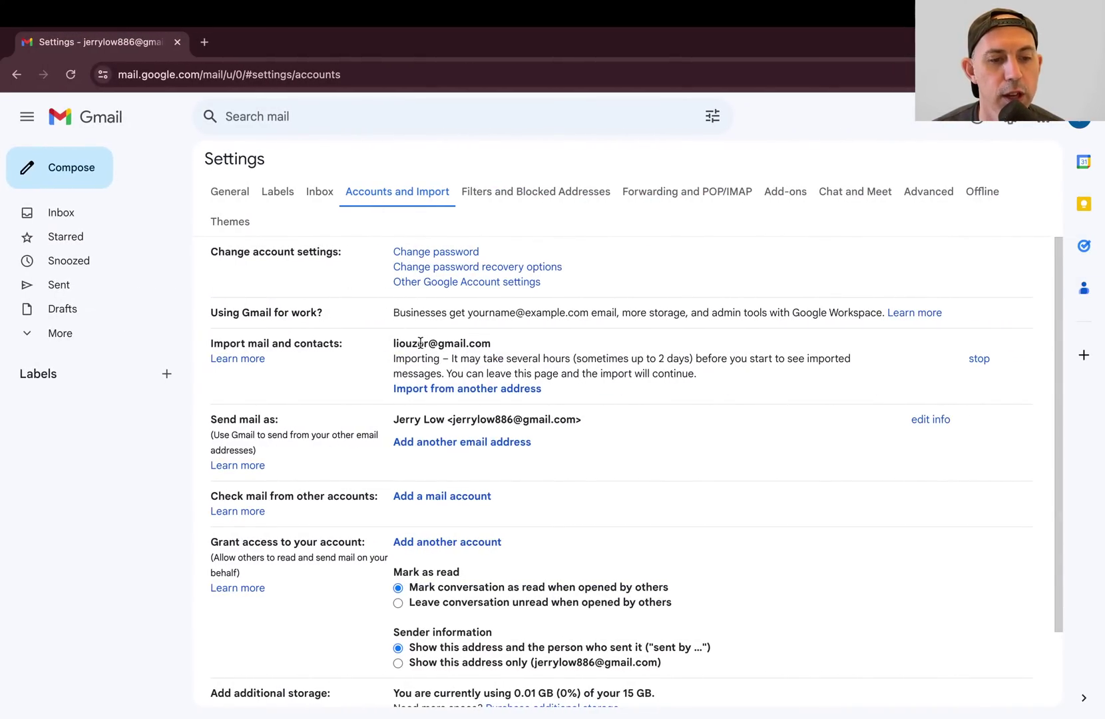
# Step: Examine the import status and expected duration under Import mail and contacts in the destination account's settings
pyautogui.moveTo(392, 342); pyautogui.dragTo(495, 340)
pyautogui.click(495, 341)
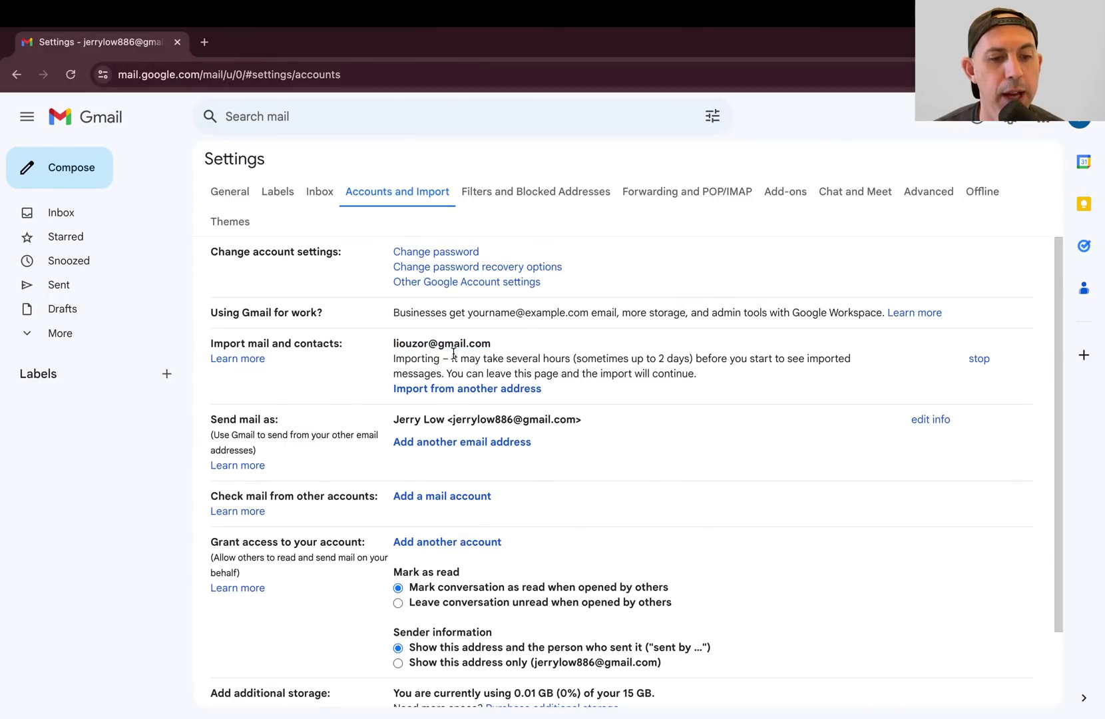
pyautogui.moveTo(452, 358); pyautogui.dragTo(686, 359)
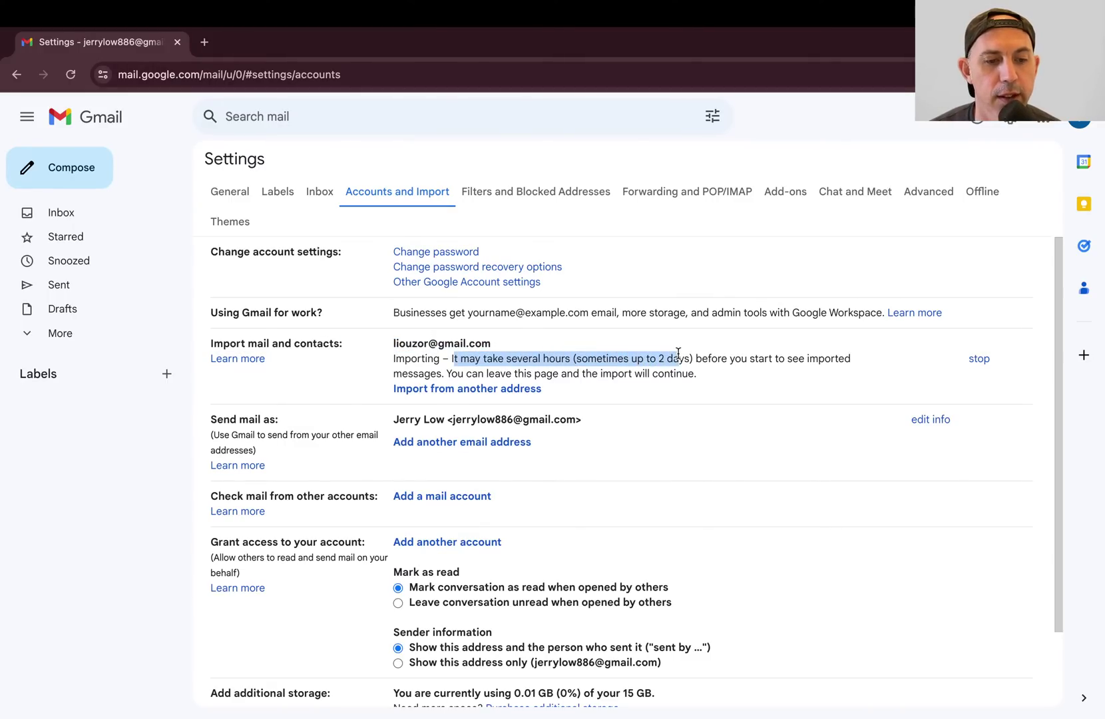
pyautogui.click(687, 358)
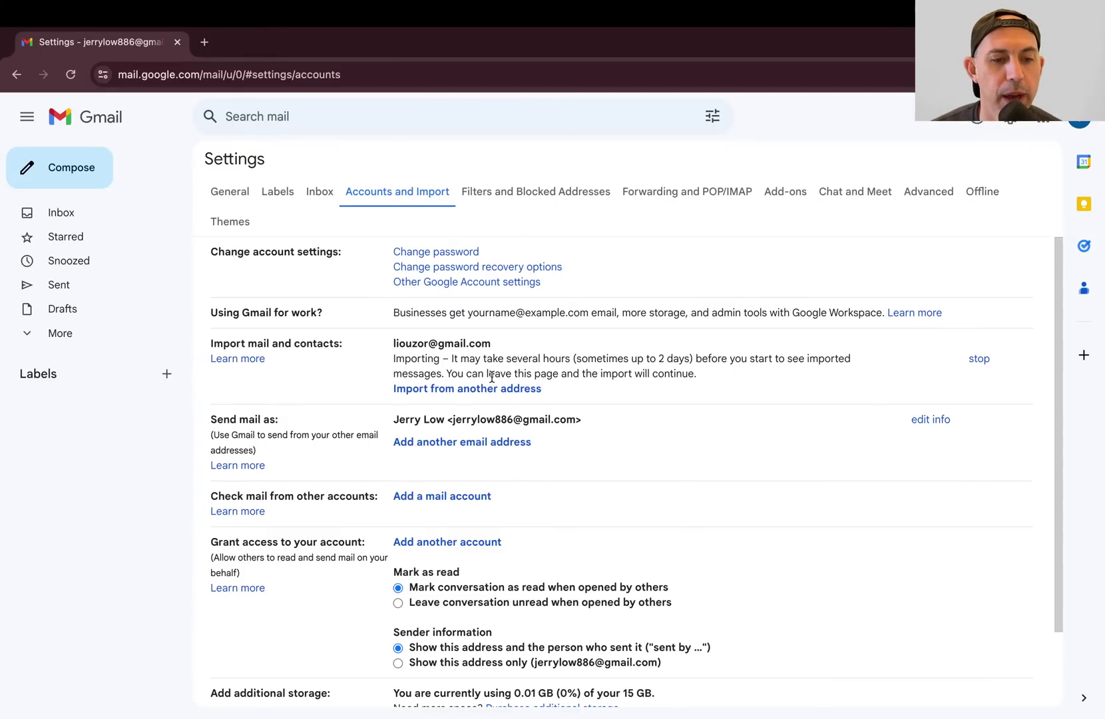
pyautogui.moveTo(427, 347); pyautogui.dragTo(606, 374)
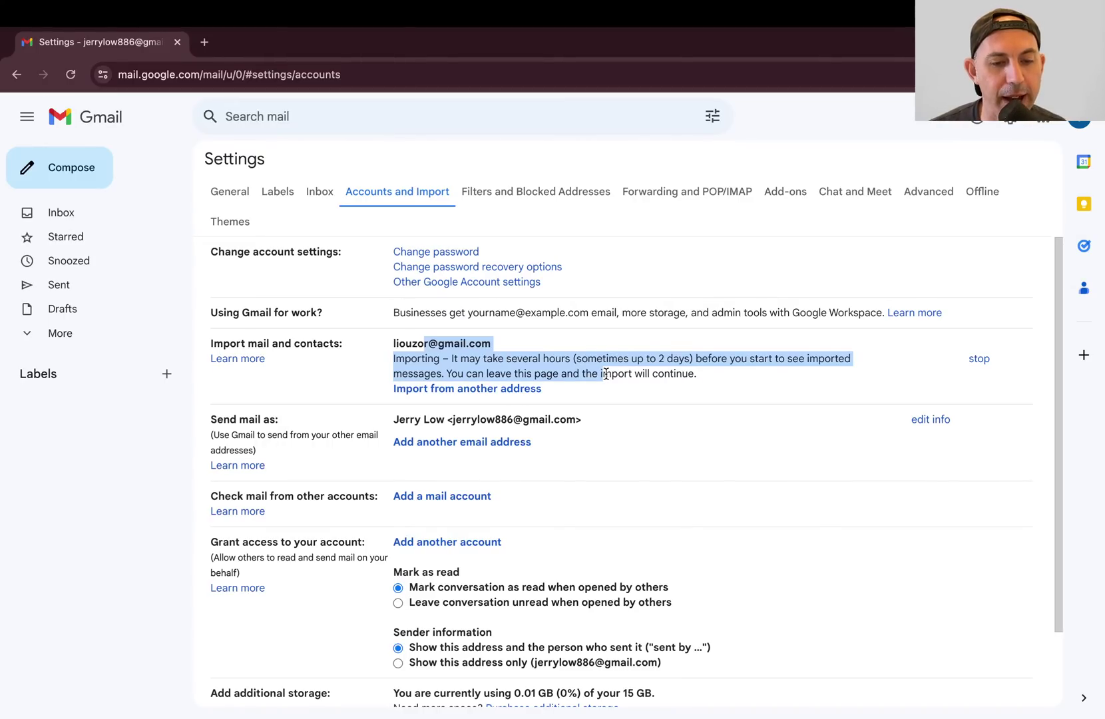
pyautogui.click(606, 375)
# Step: Reload the destination account's settings page and recheck the progress of the mail import
pyautogui.click(307, 70)
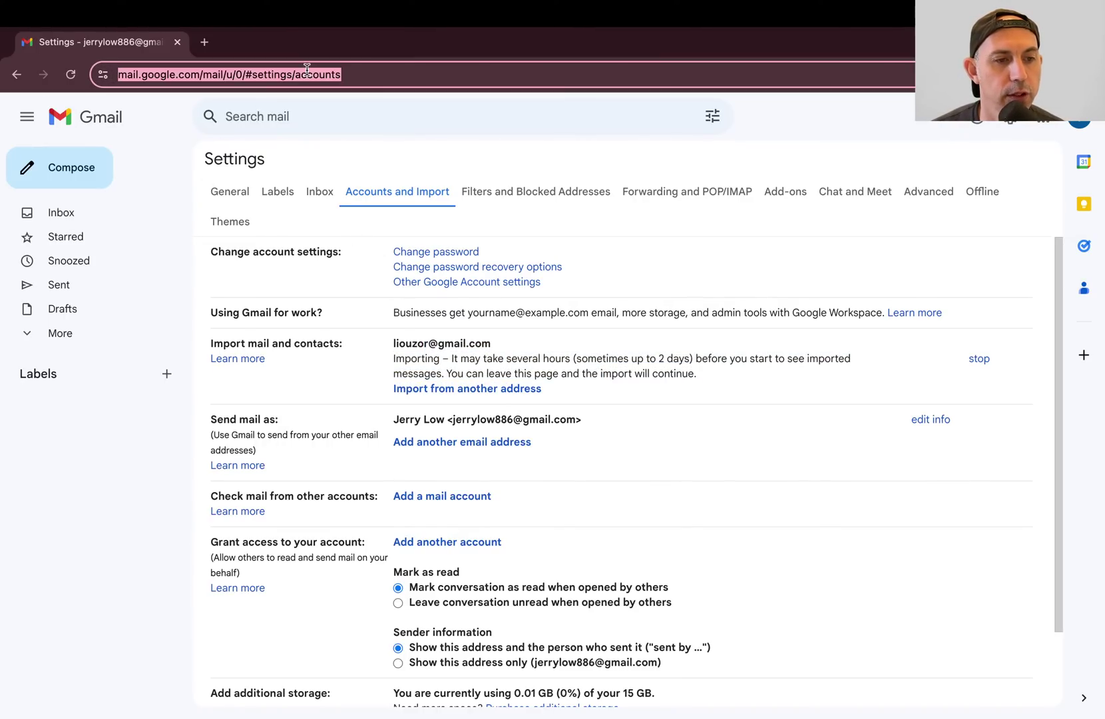
pyautogui.press('Return')
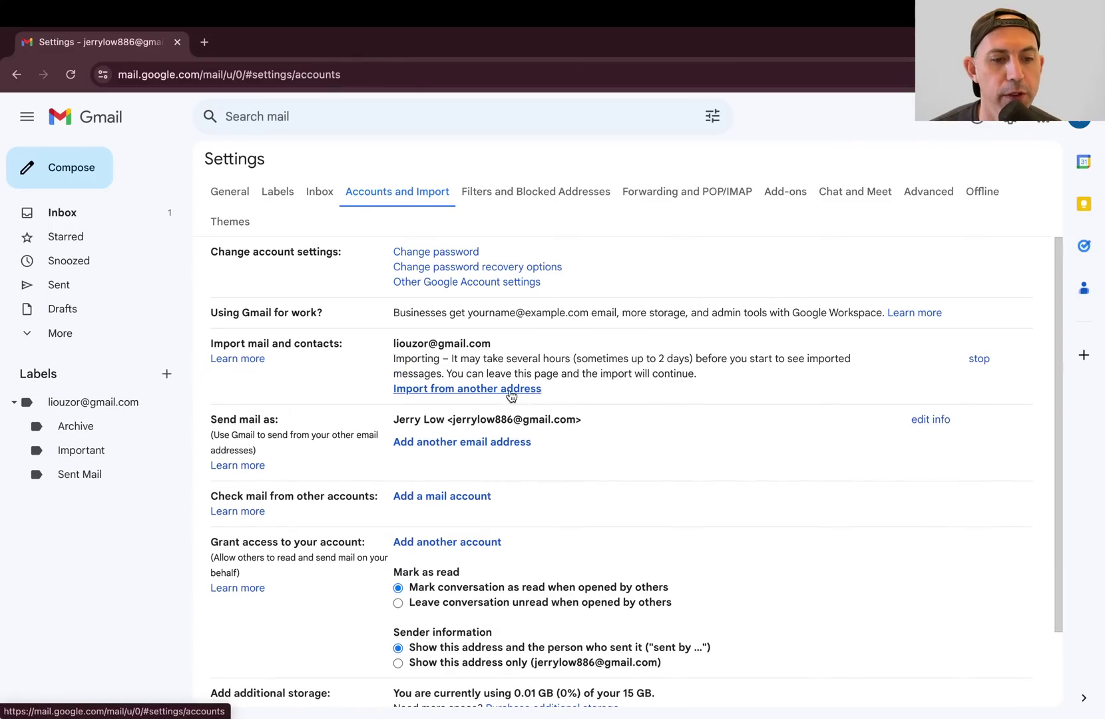
pyautogui.moveTo(445, 359); pyautogui.dragTo(620, 373)
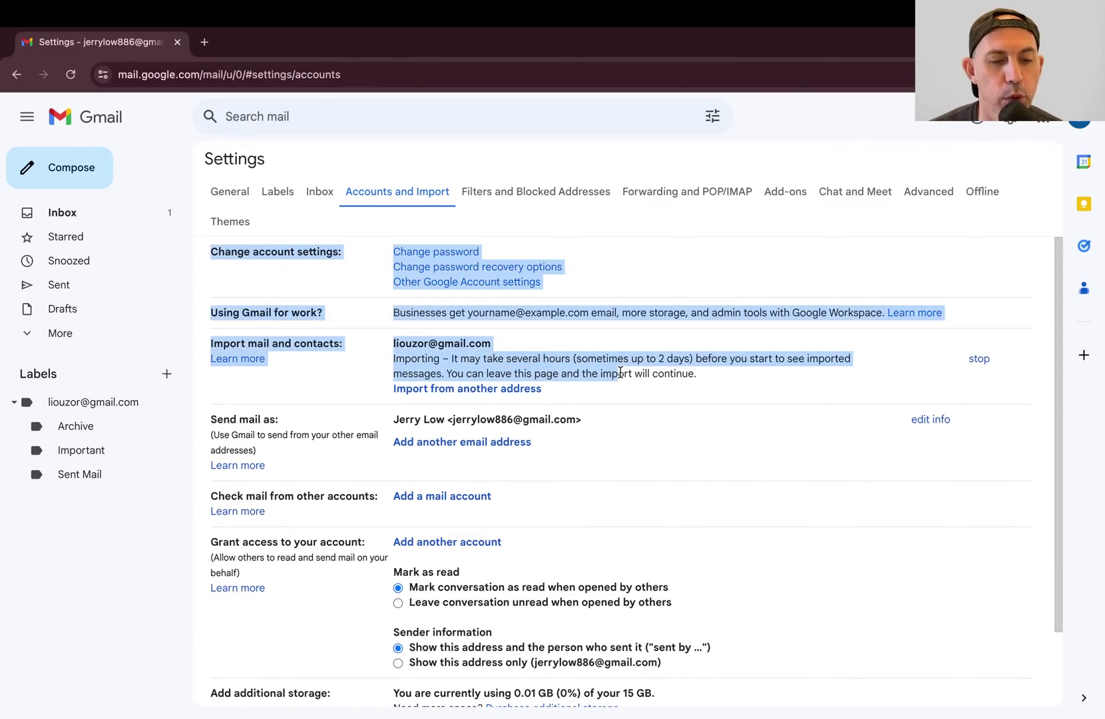
pyautogui.click(620, 373)
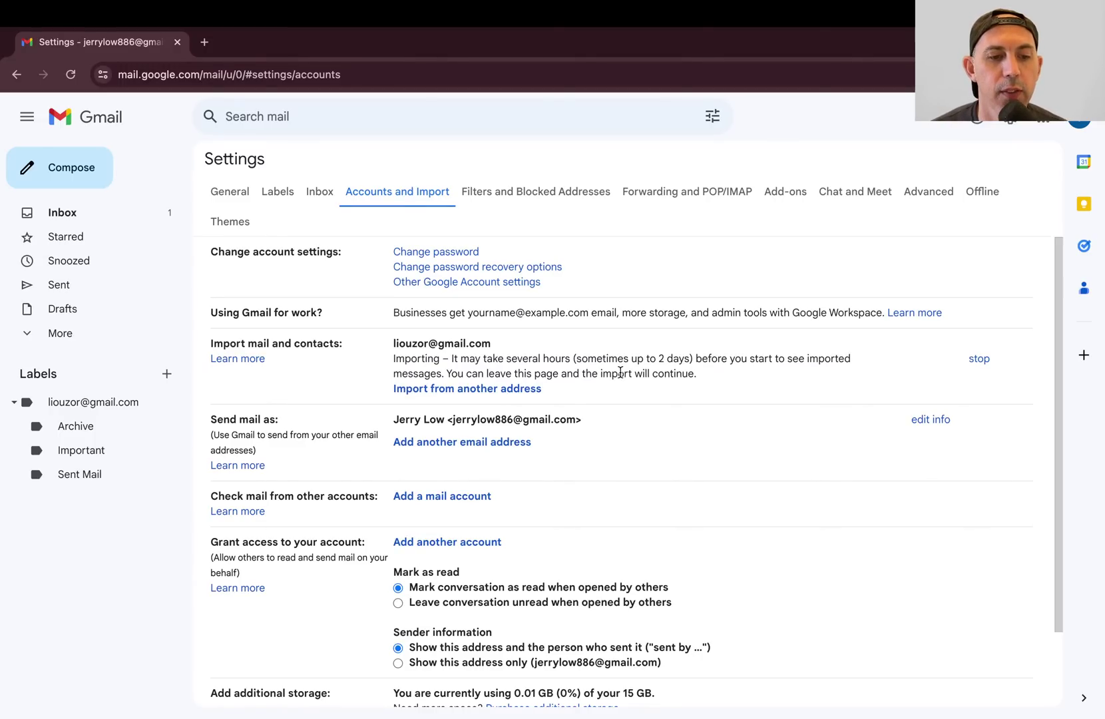
# Step: Return to the source account's browser window, search the web for Google Takeout in a new tab, and open the Takeout site
pyautogui.press('super+grave')
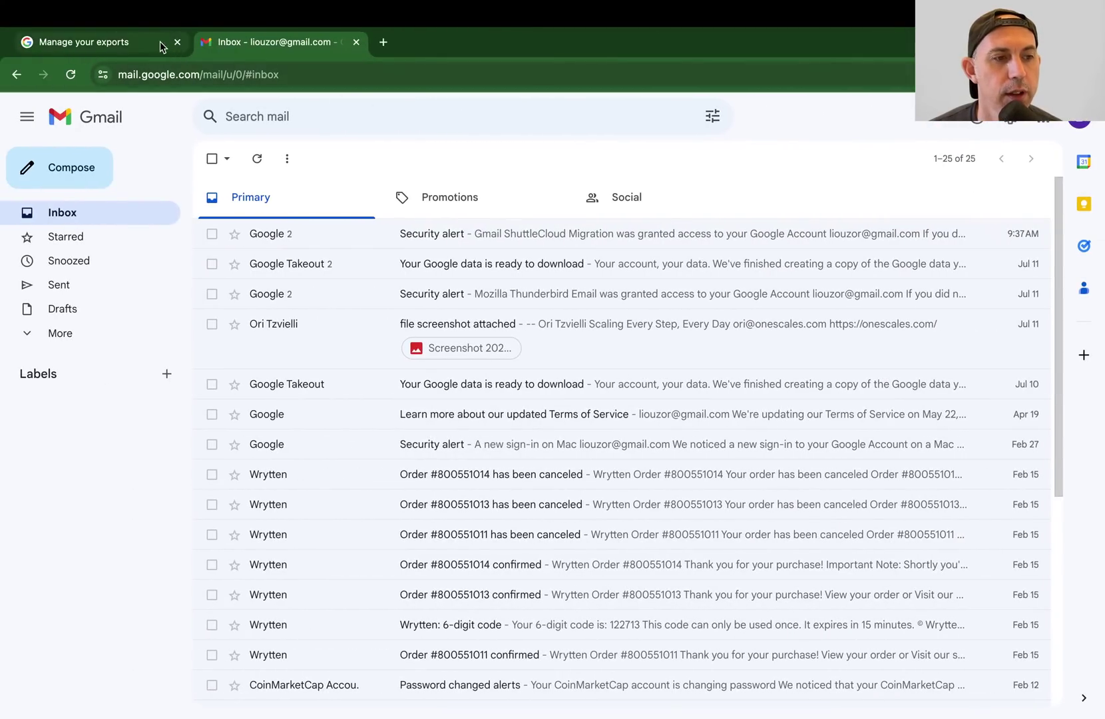
pyautogui.click(161, 44)
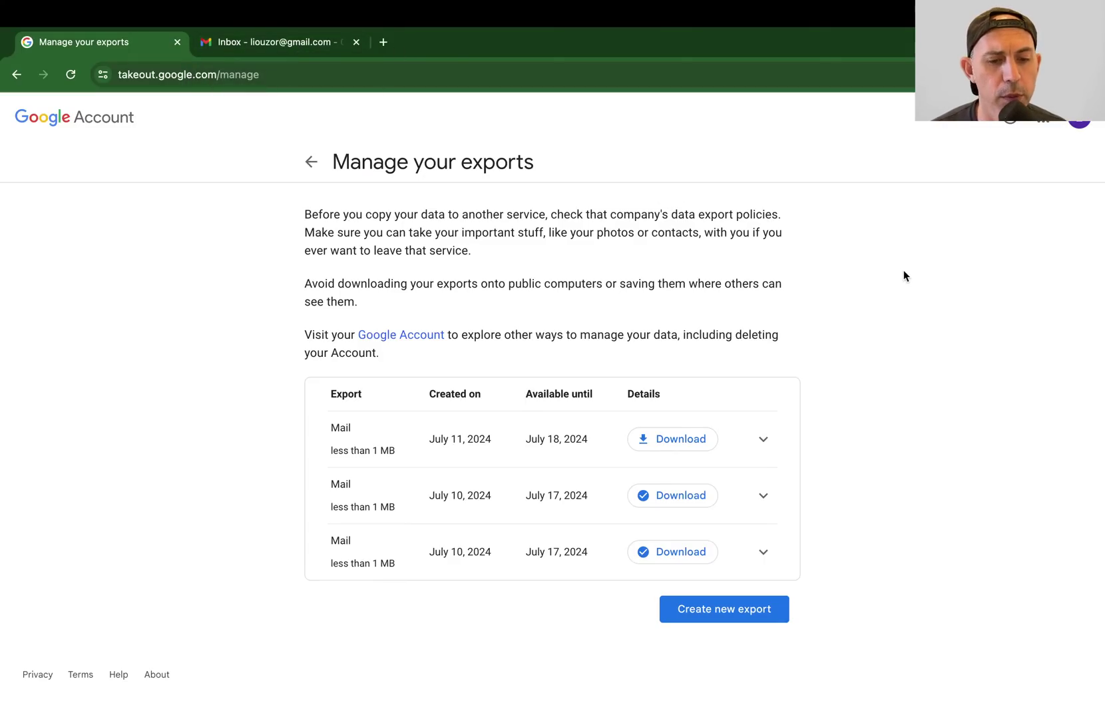
pyautogui.click(383, 41)
pyautogui.write('takeoout google')
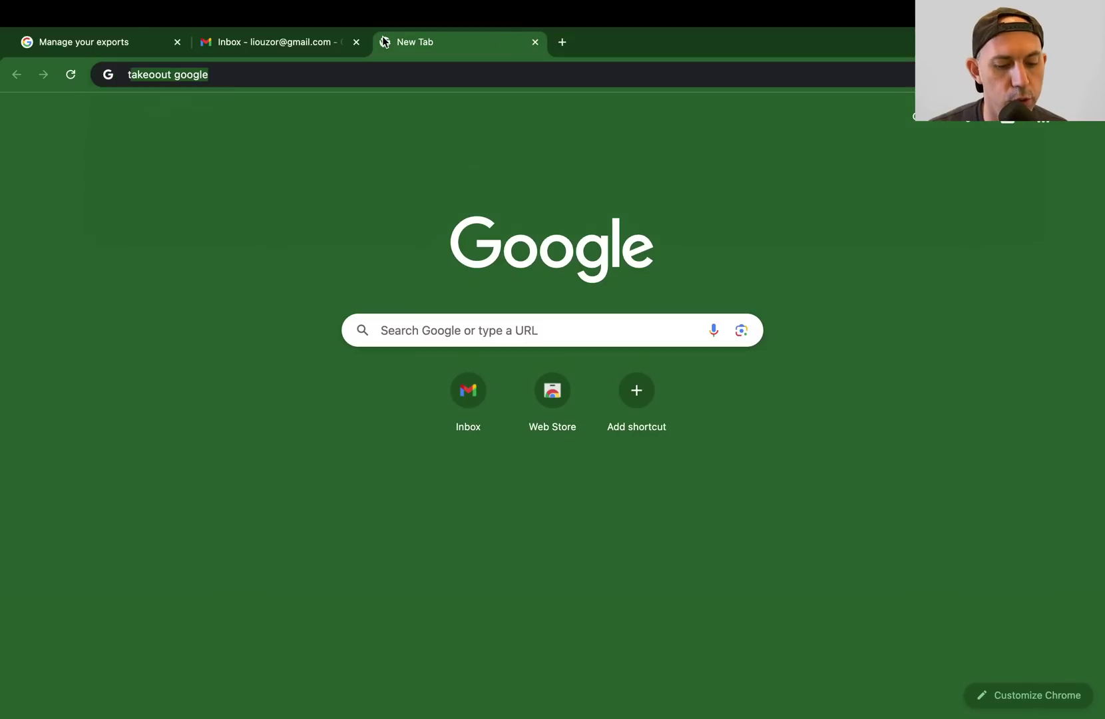
pyautogui.press('Return')
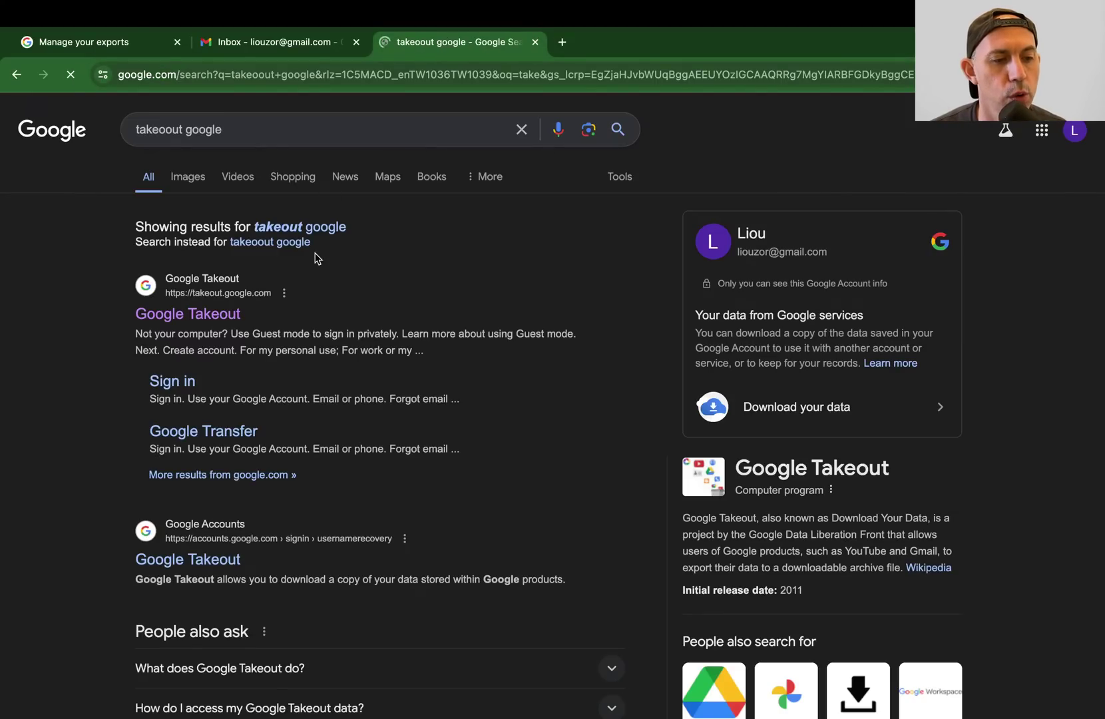
pyautogui.click(220, 315)
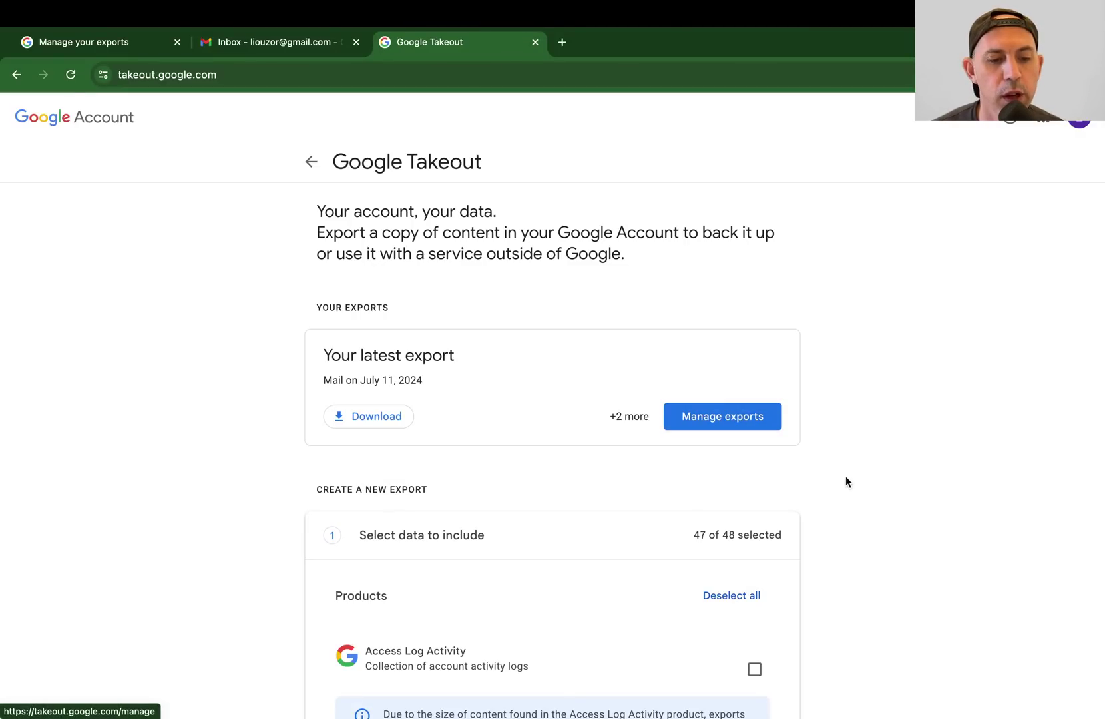
# Step: Deselect all products for the new export, find and include only Mail, and check its content options without changing them
pyautogui.click(739, 596)
pyautogui.scroll(-7, 855, 597)
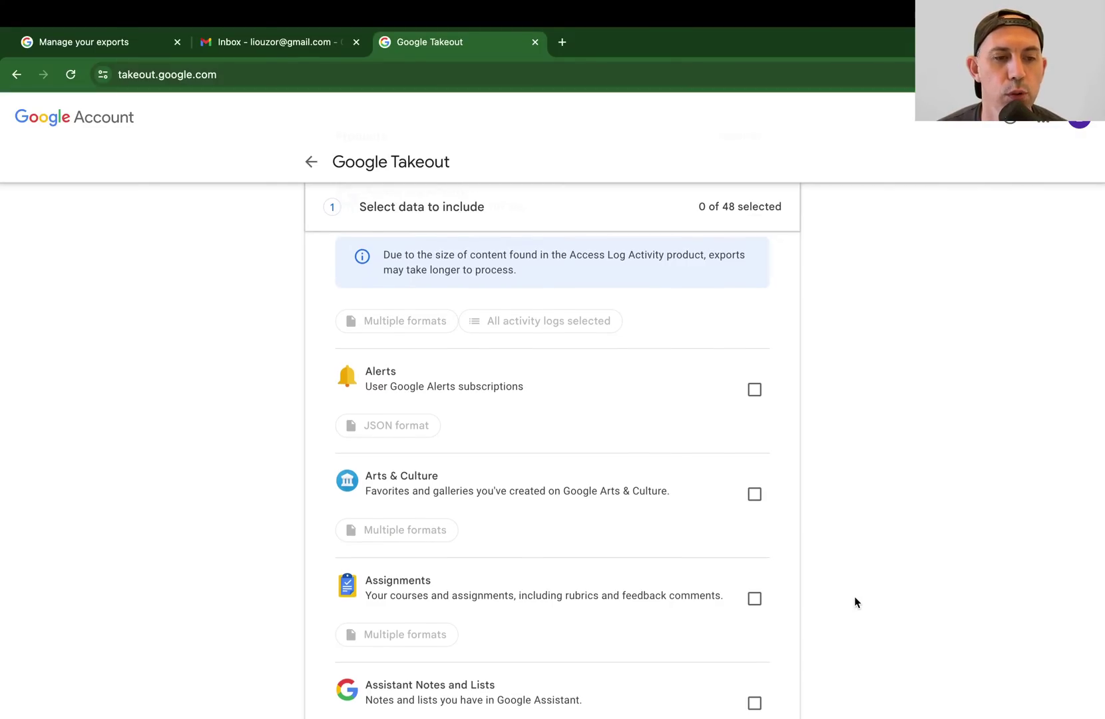
pyautogui.scroll(3, 855, 596)
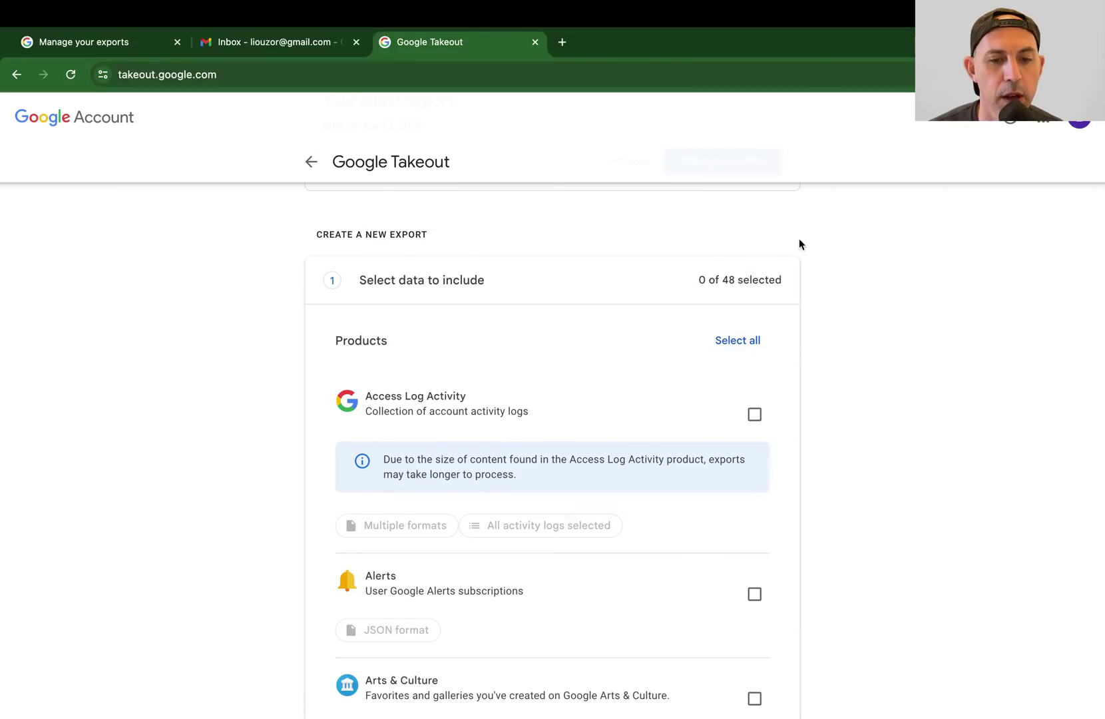
pyautogui.hotkey('ctrl', 'f')
pyautogui.write('mail')
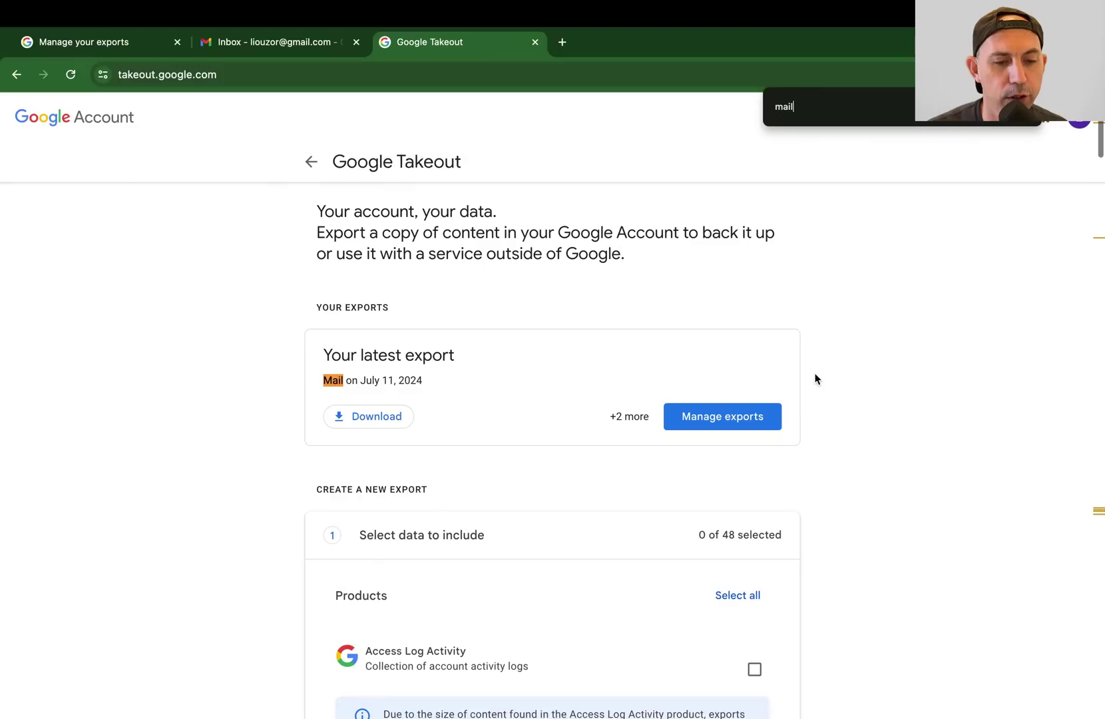
pyautogui.press('Return')
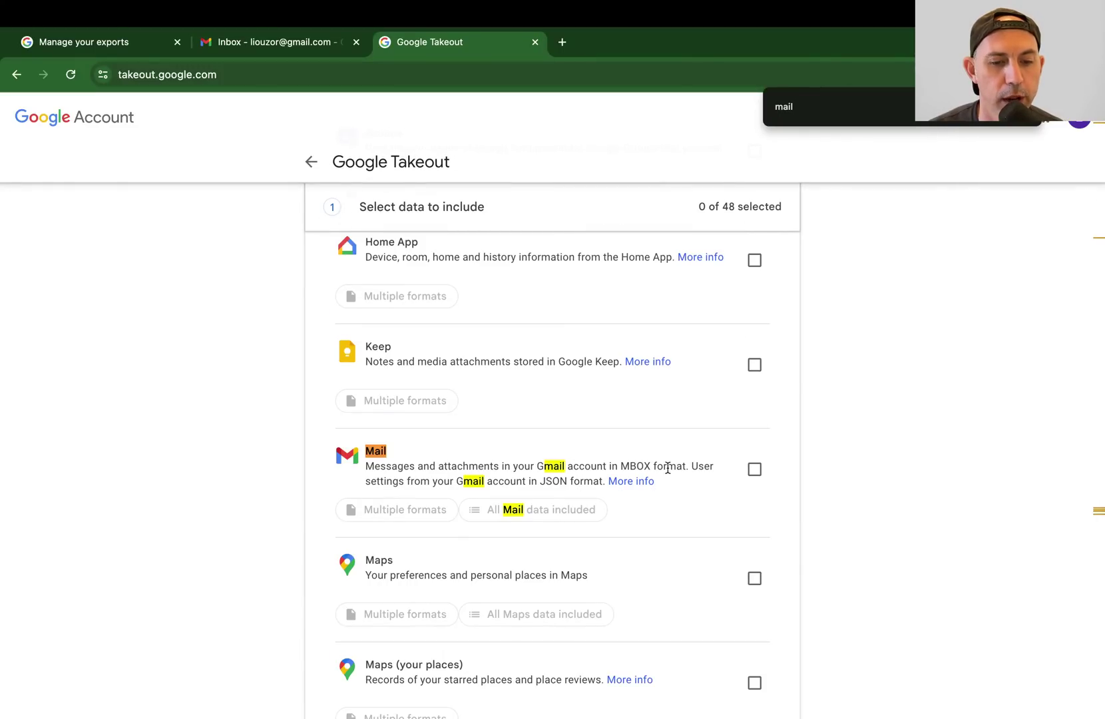
pyautogui.click(754, 469)
pyautogui.click(558, 511)
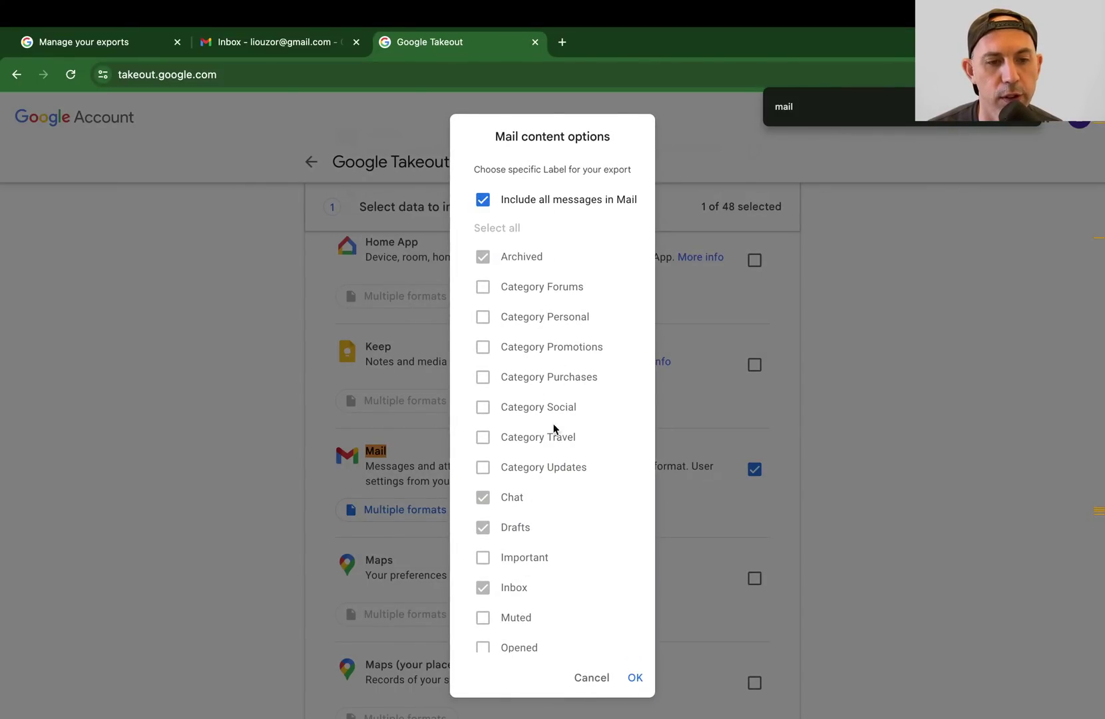
pyautogui.click(592, 678)
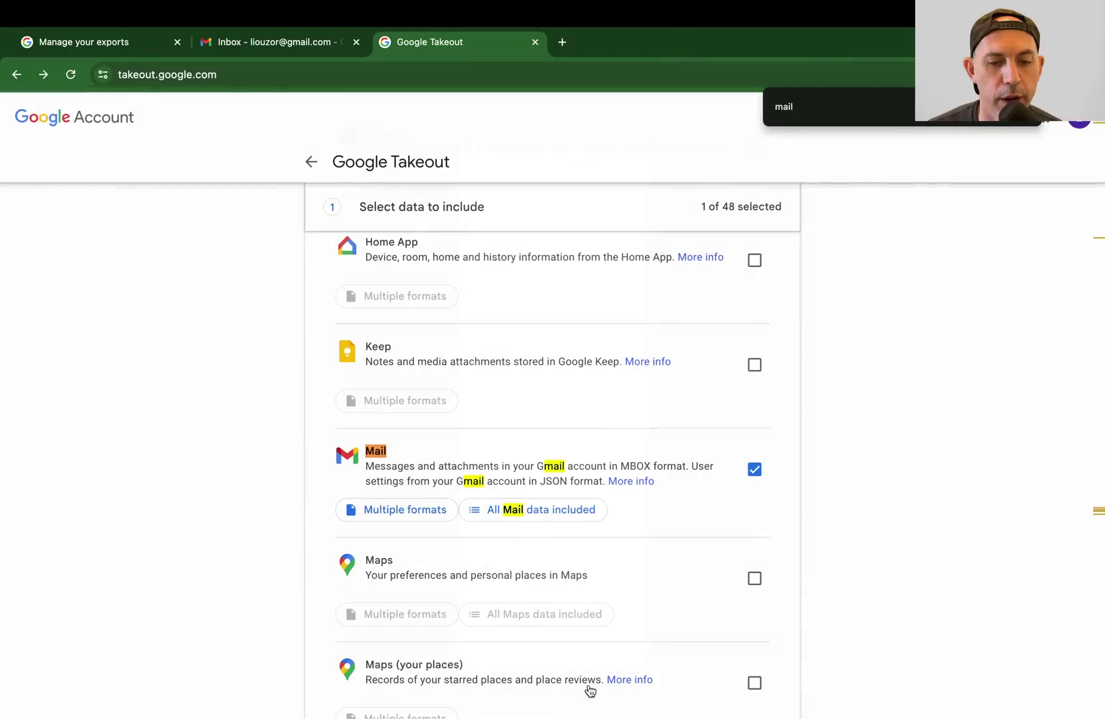
# Step: Continue to the delivery settings and create a one-time .zip export of up to 2 GB per file, with the download link sent via email
pyautogui.scroll(-15, 849, 533)
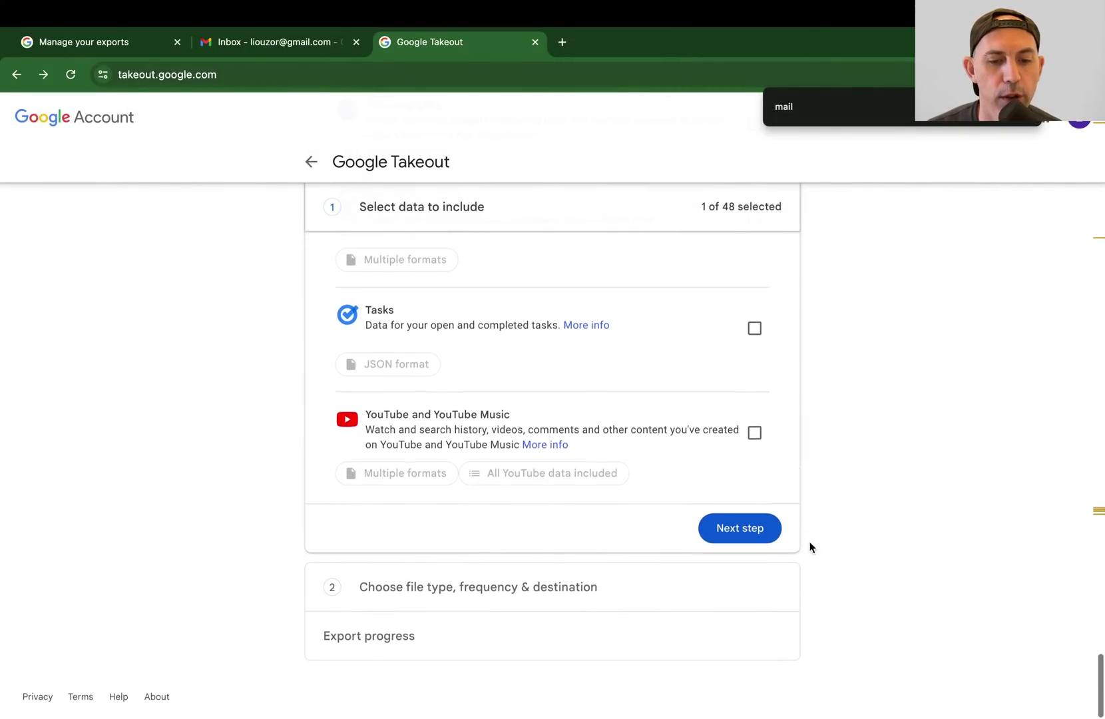
pyautogui.click(759, 532)
pyautogui.scroll(-5, 813, 538)
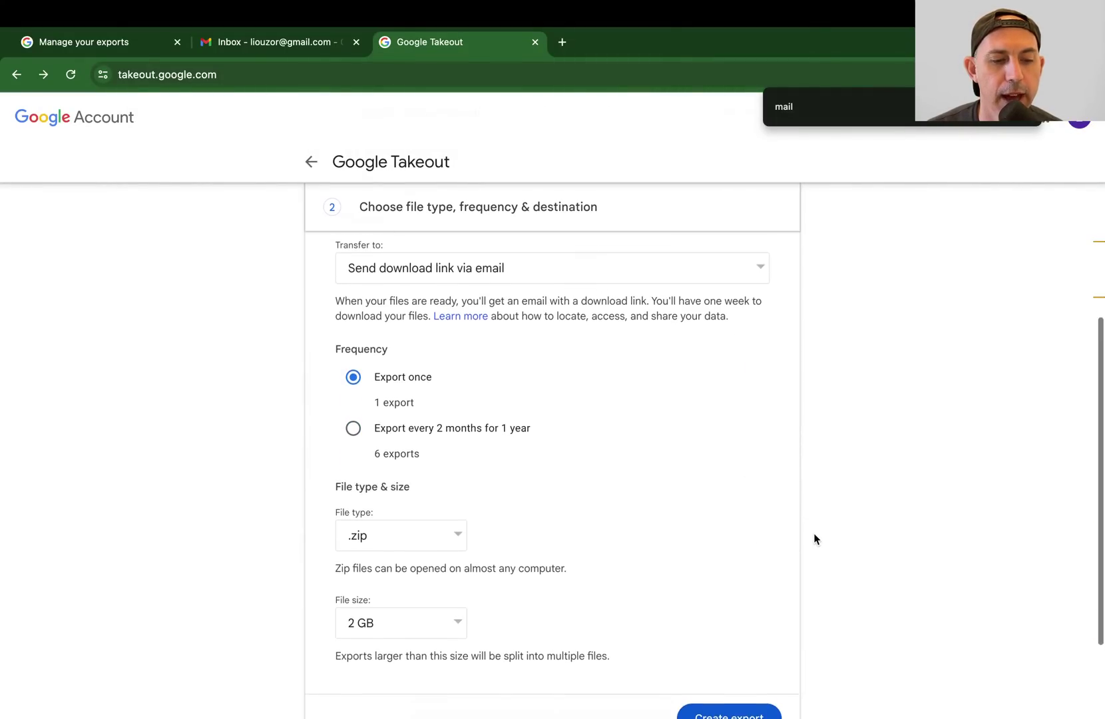
pyautogui.click(740, 585)
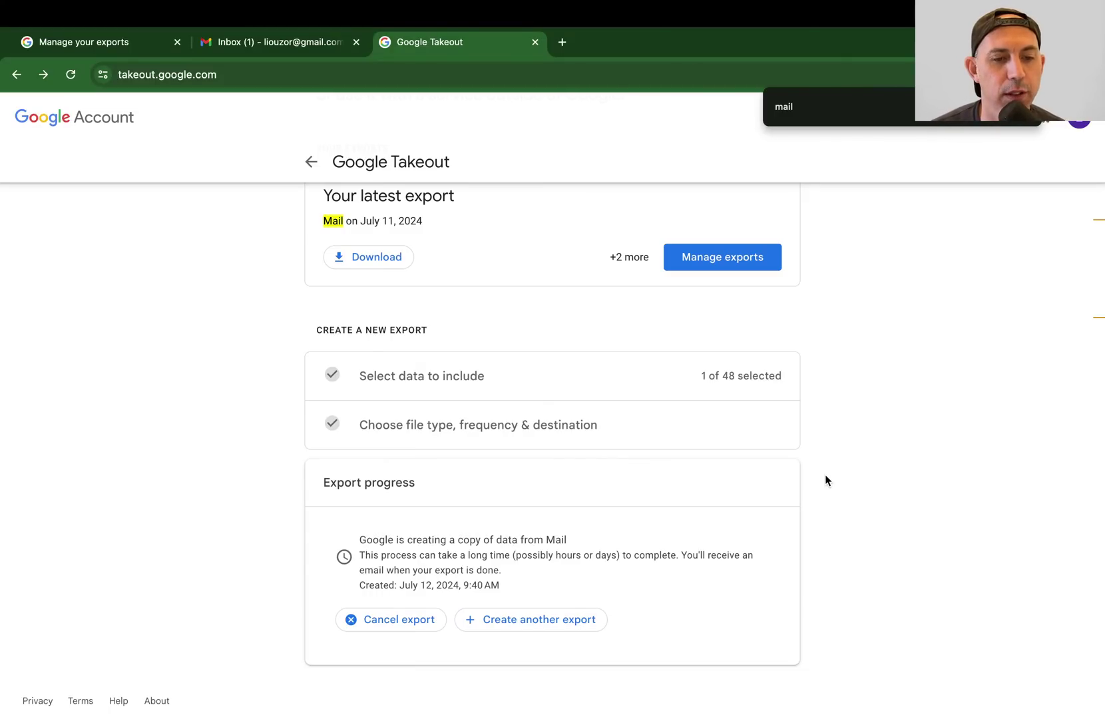
# Step: Open the list of exports and download the newest Mail export, entering the account password to verify identity
pyautogui.click(735, 253)
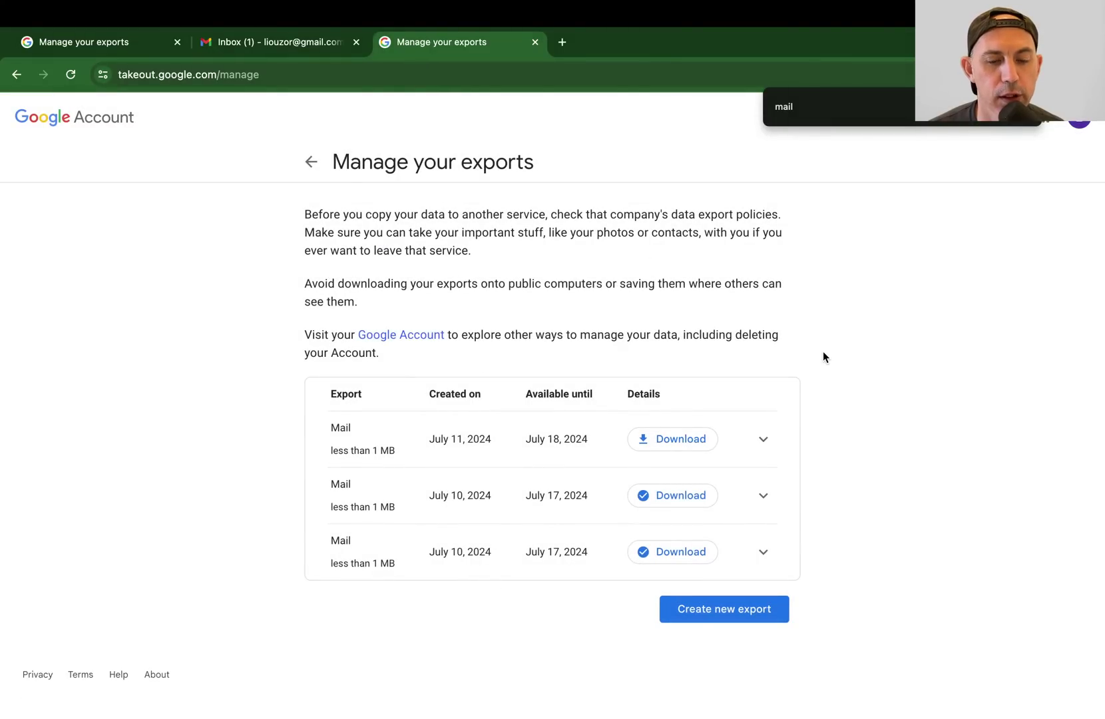
pyautogui.moveTo(258, 442); pyautogui.dragTo(429, 442)
pyautogui.click(247, 436)
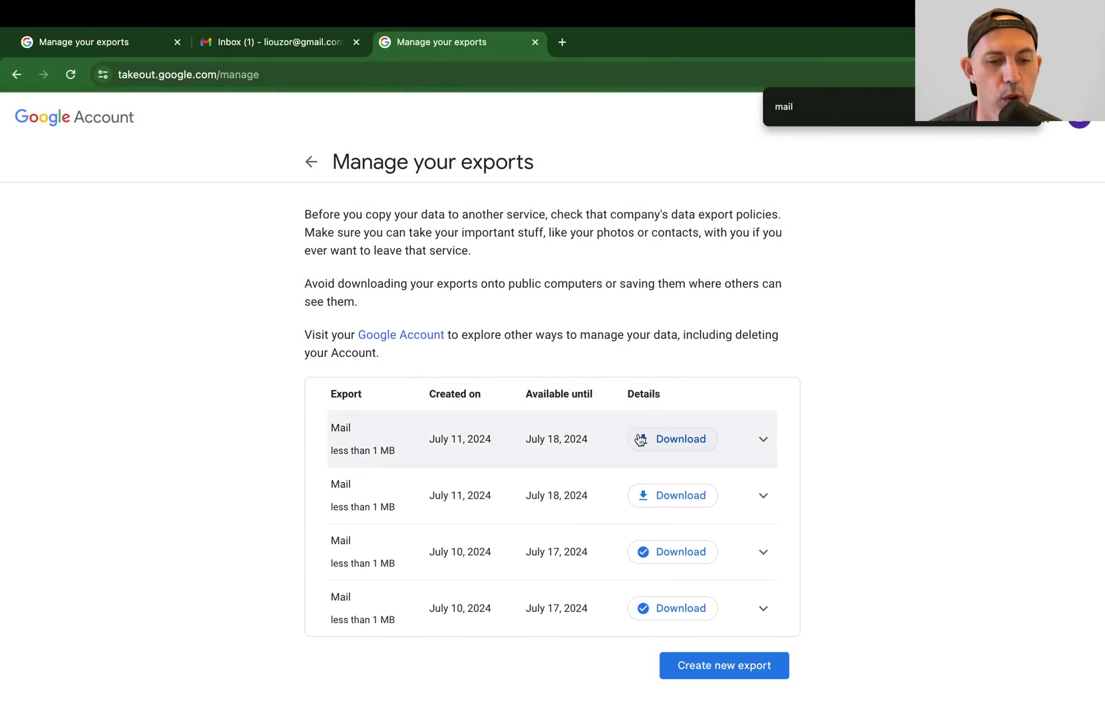
pyautogui.click(686, 440)
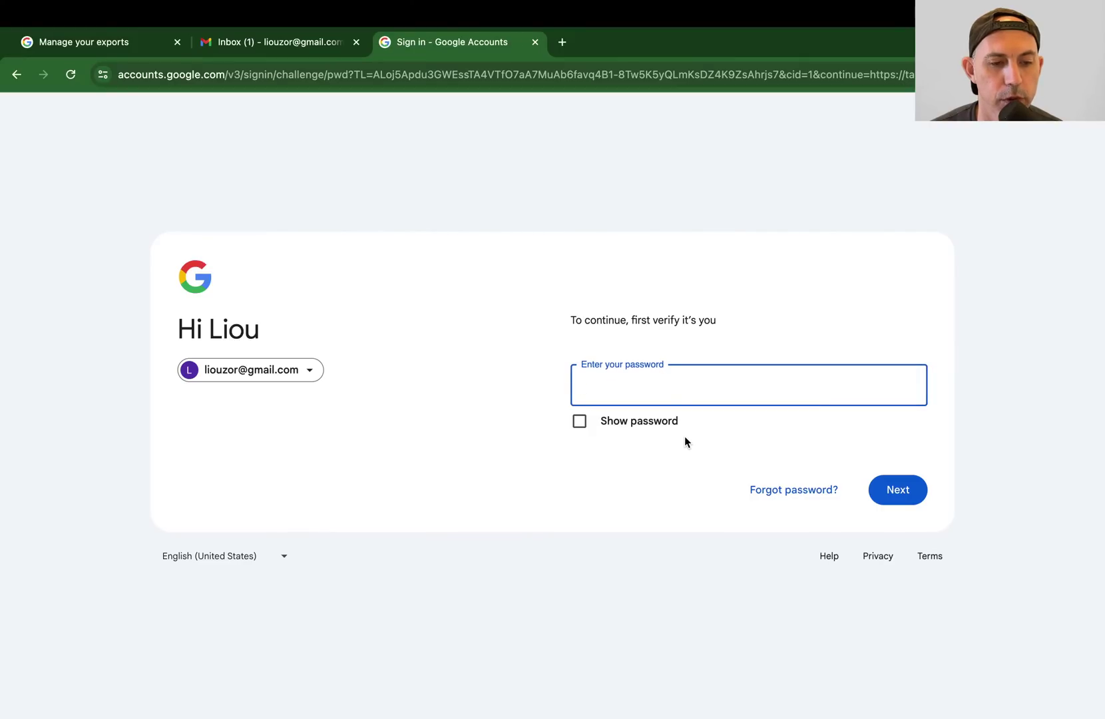
pyautogui.press('super+v')
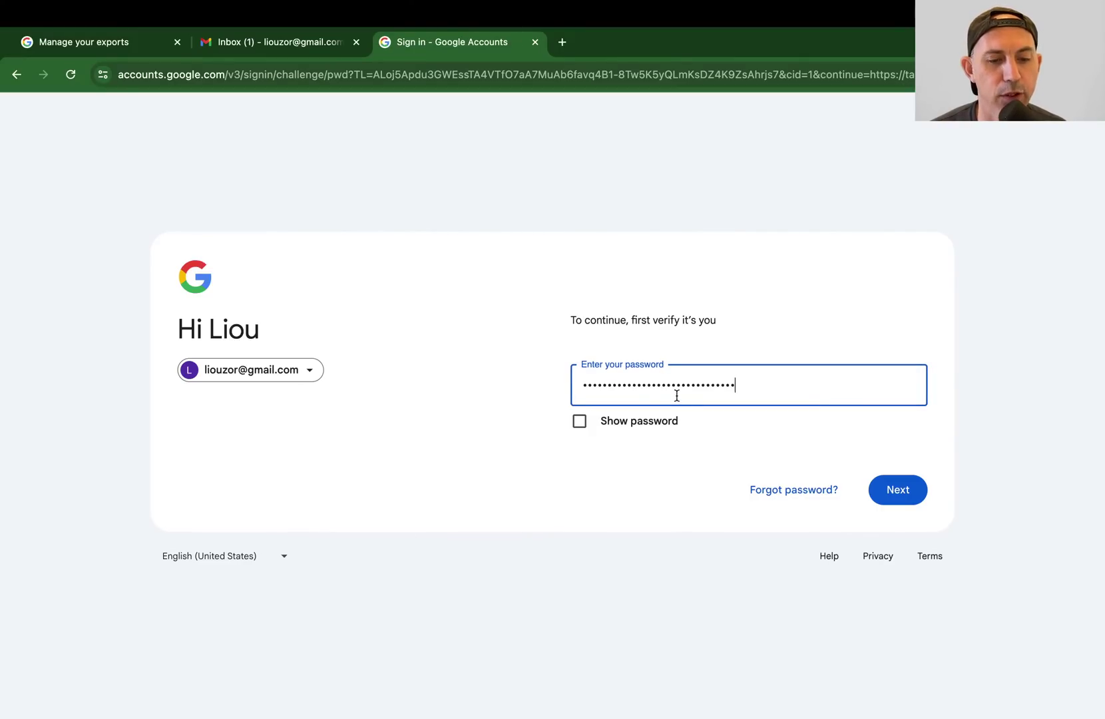
pyautogui.press('Return')
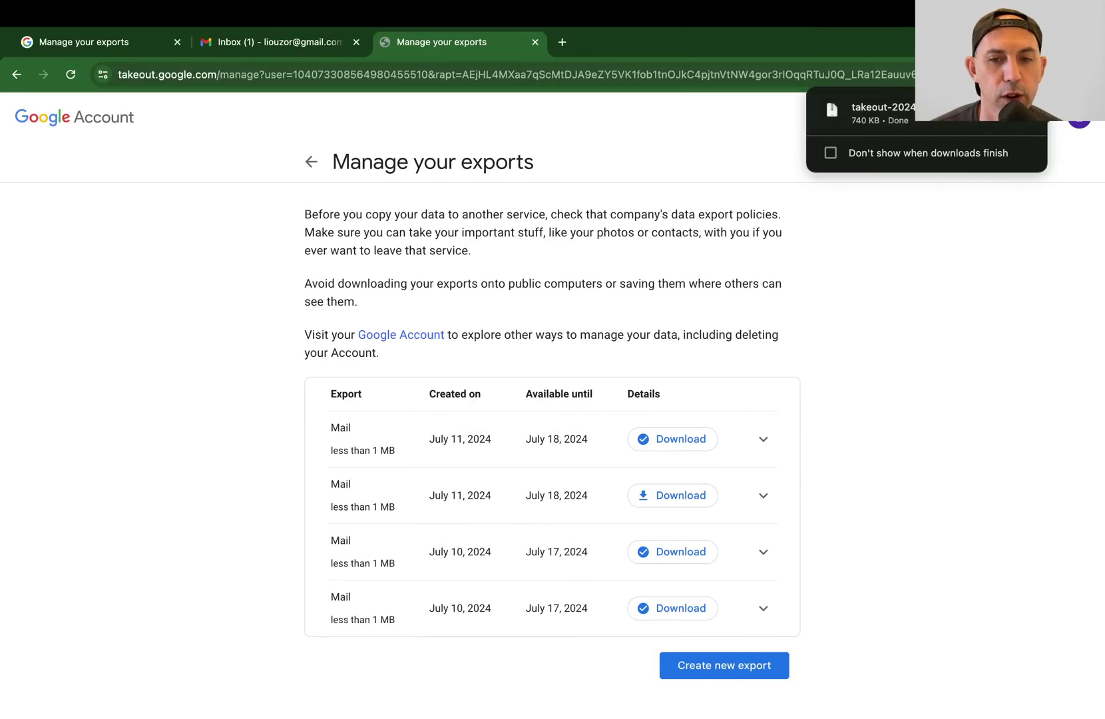
# Step: Switch to Finder and select the downloaded takeout-20240712T014001Z-001.zip archive in the Downloads folder
pyautogui.hotkey('ctrl', 'Left')
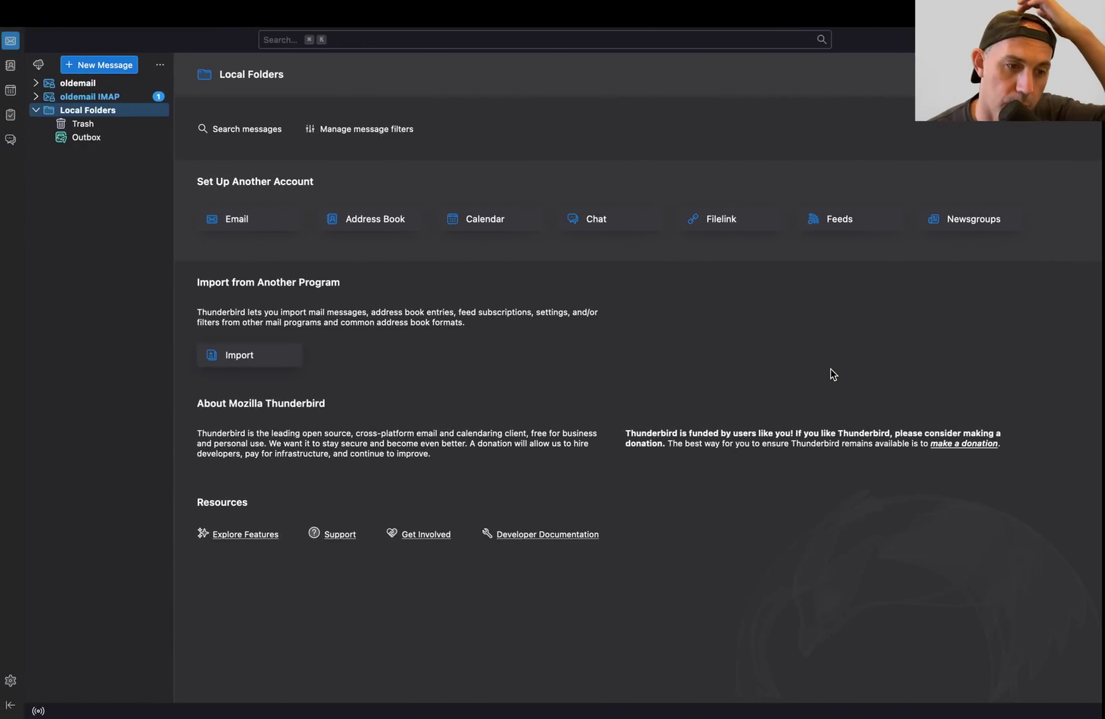
pyautogui.hotkey('ctrl', 'Left')
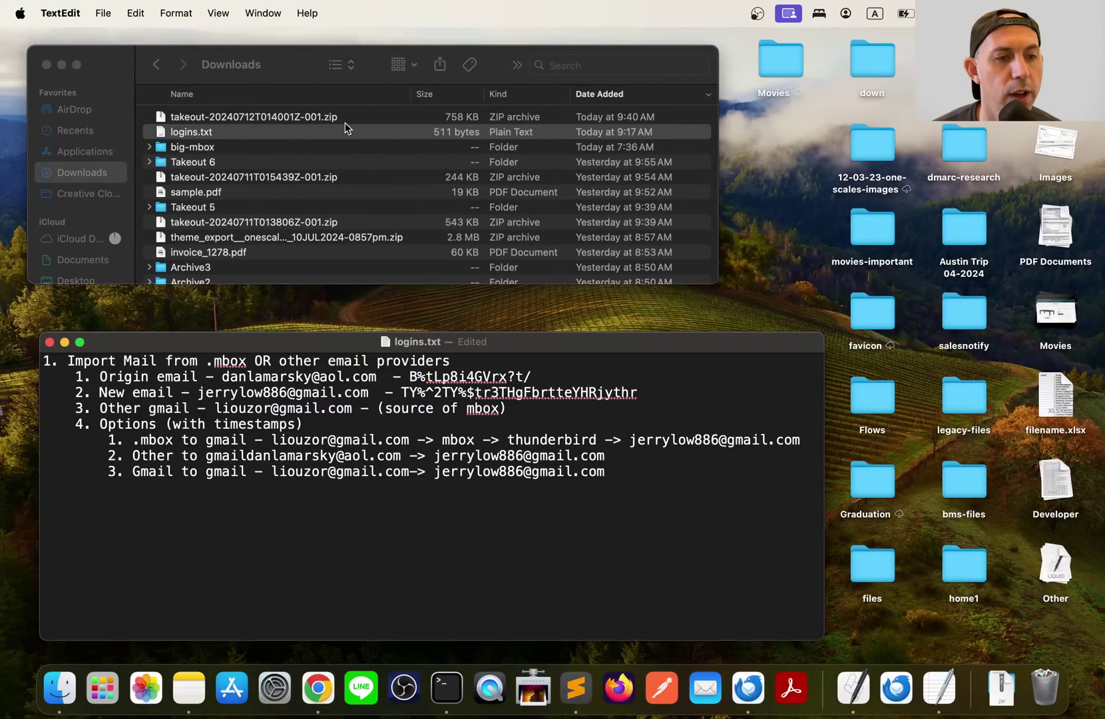
pyautogui.click(346, 128)
pyautogui.click(314, 118)
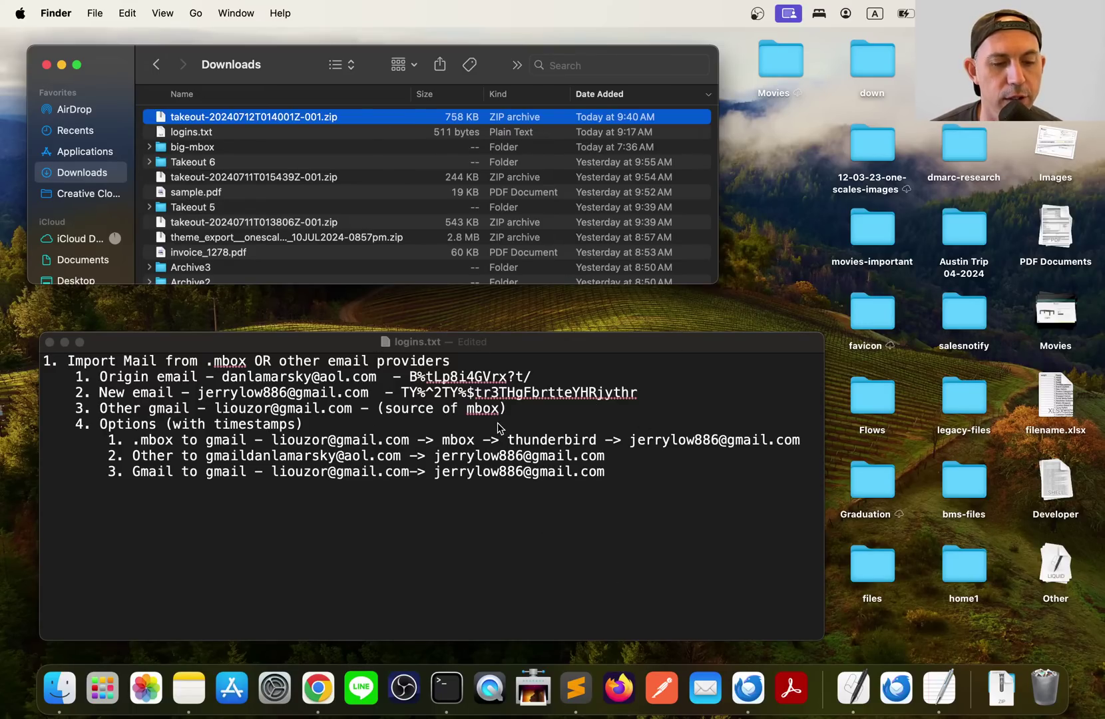
pyautogui.click(487, 393)
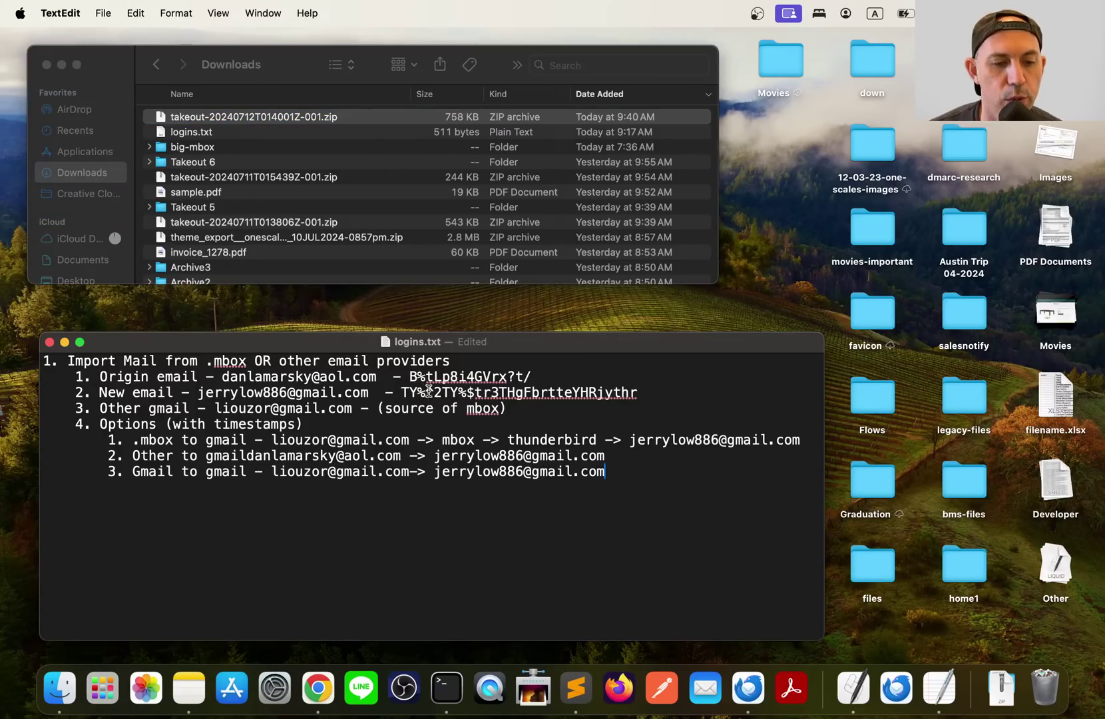
pyautogui.moveTo(427, 393); pyautogui.dragTo(608, 340)
pyautogui.click(631, 378)
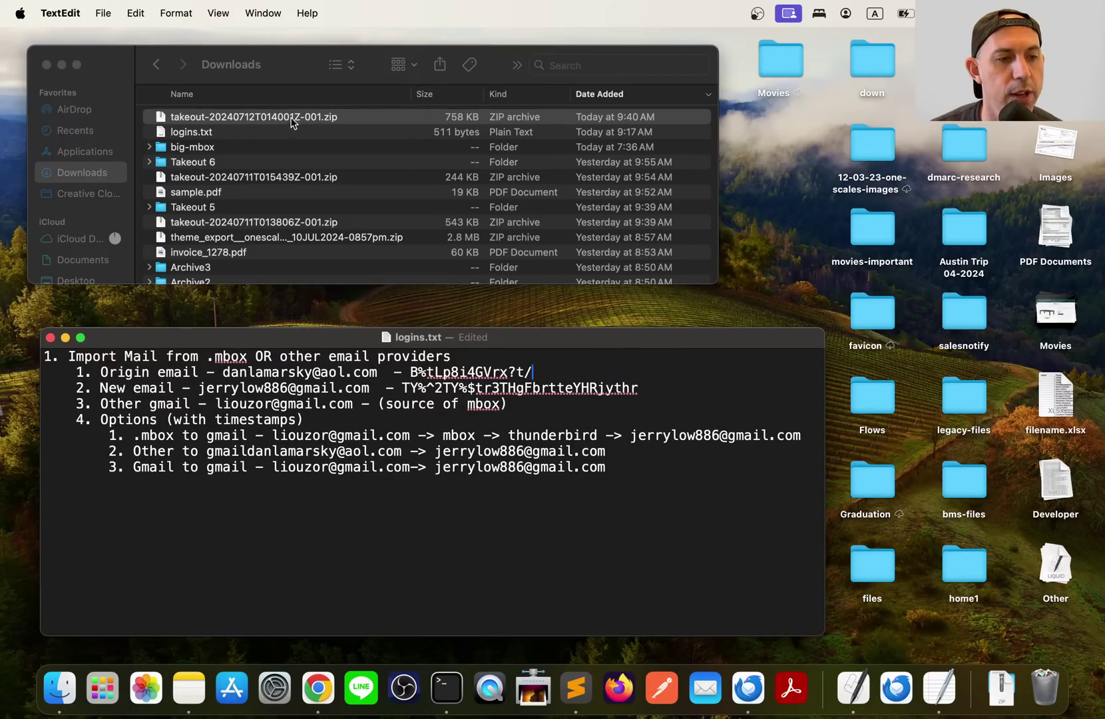
# Step: Extract the takeout-20240712T014001Z-001.zip archive and open the Mail folder inside the extracted Takeout 7 folder
pyautogui.doubleClick(252, 117)
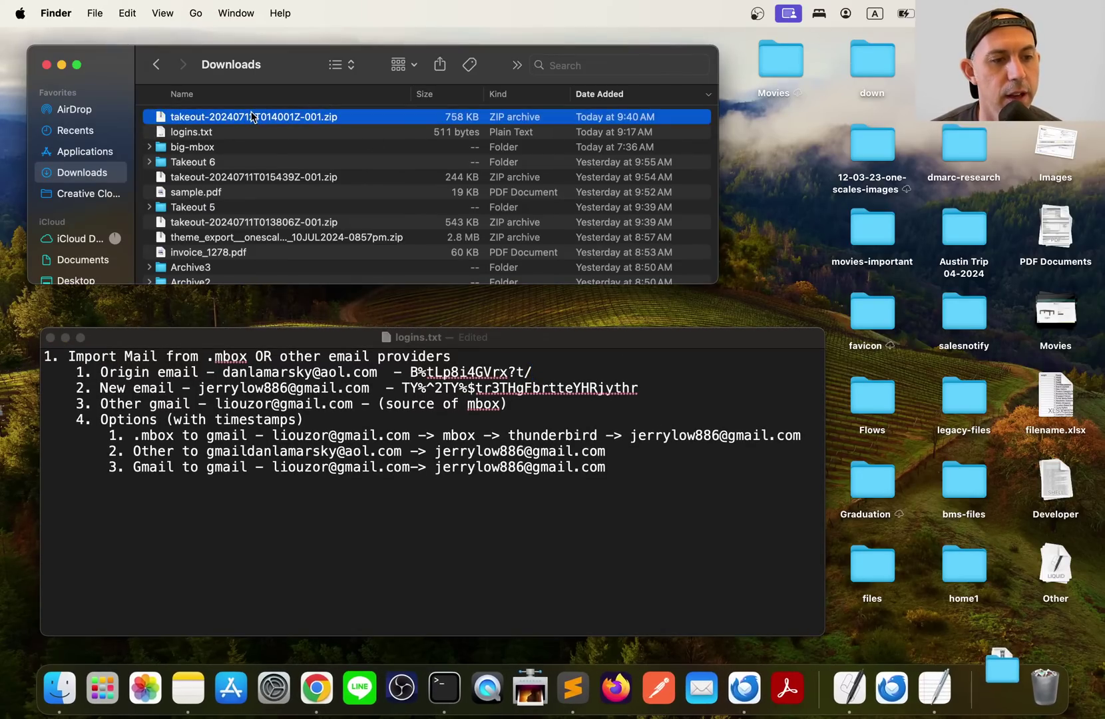
pyautogui.doubleClick(267, 117)
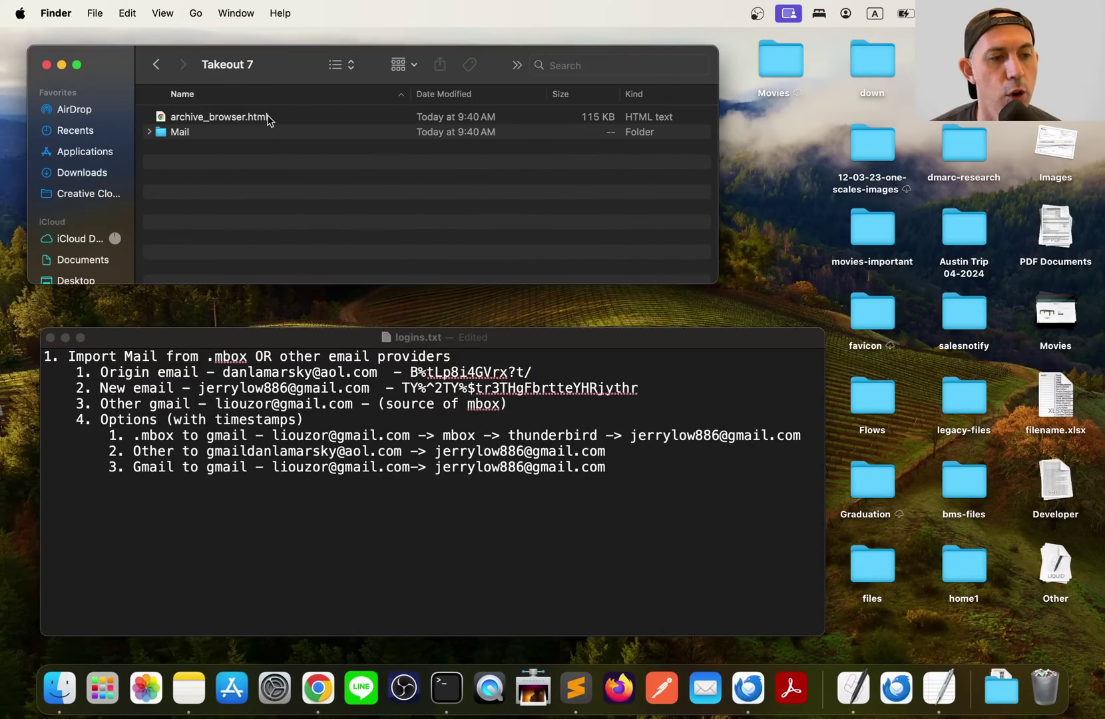
pyautogui.click(245, 134)
pyautogui.doubleClick(245, 138)
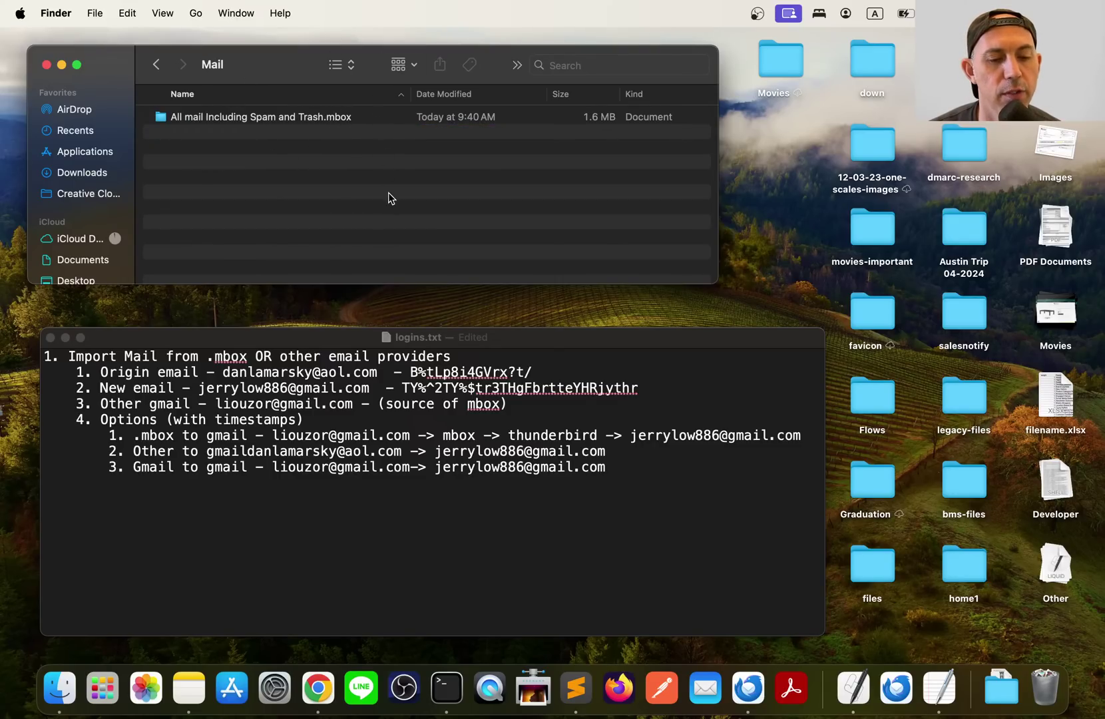
# Step: Switch to the new account's Gmail window and reload the Accounts and Import settings to check the mail import status
pyautogui.hotkey('ctrl', 'Right')
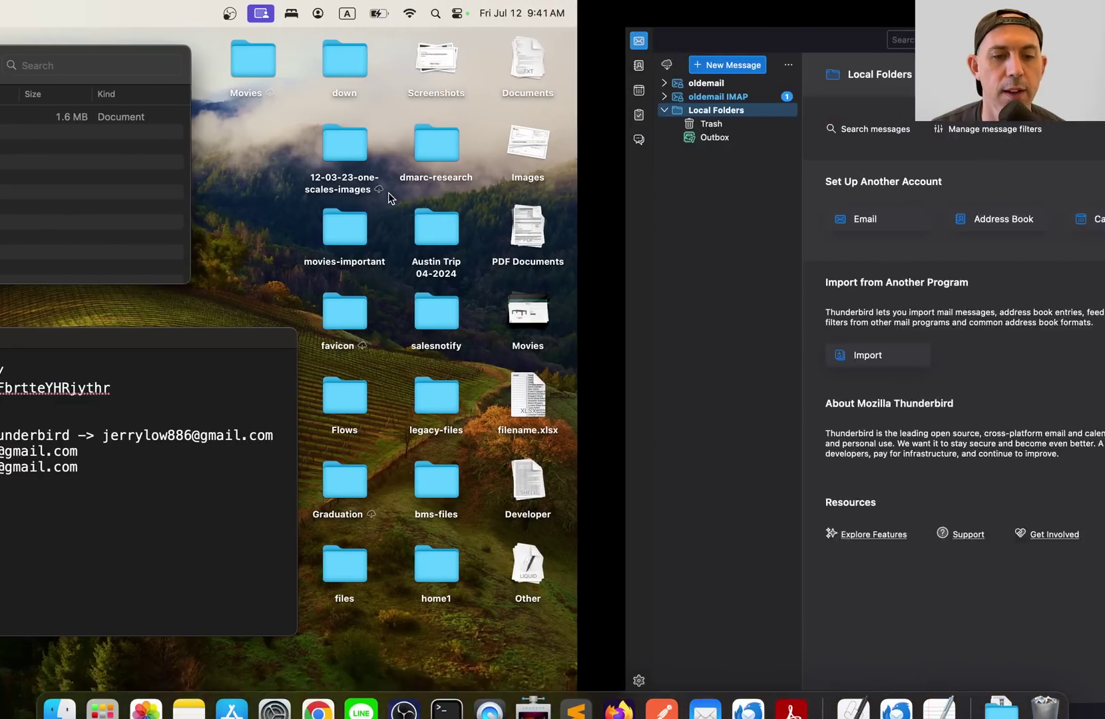
pyautogui.hotkey('ctrl', 'Right')
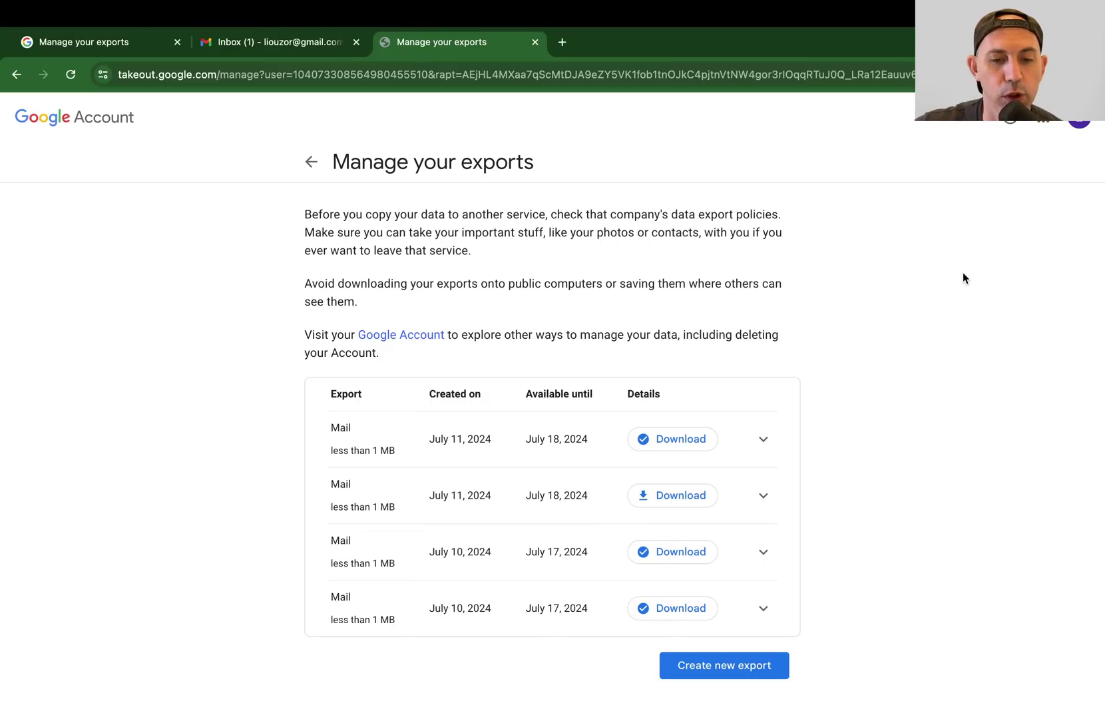
pyautogui.hotkey('ctrl', 'Right')
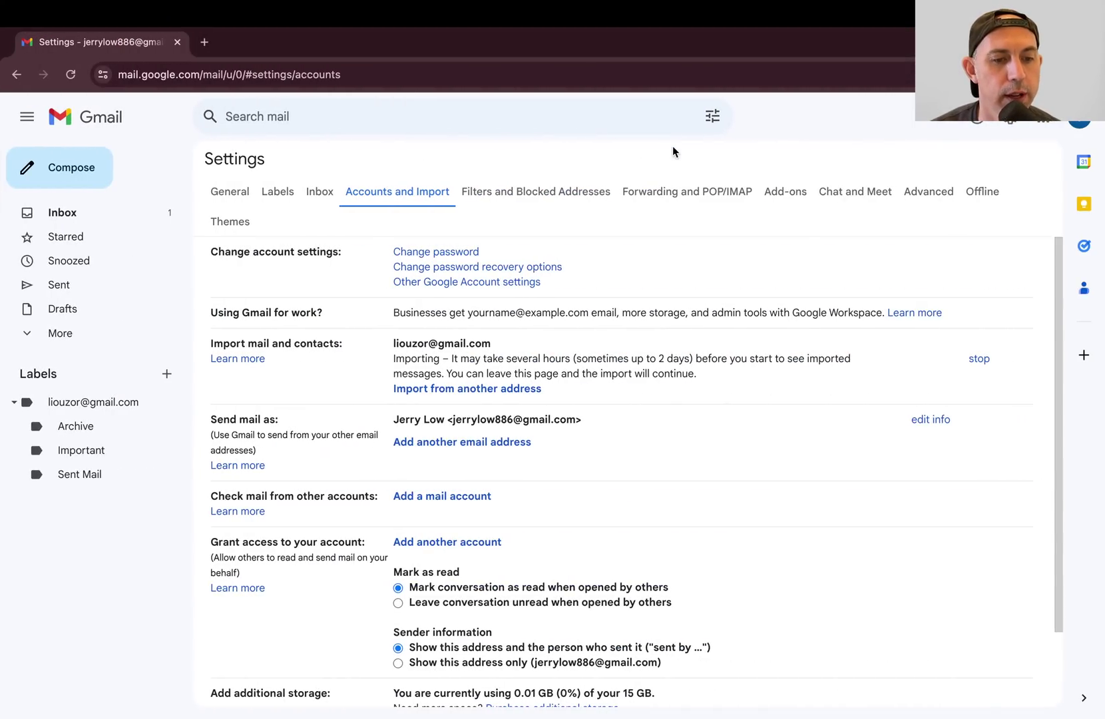
pyautogui.click(537, 74)
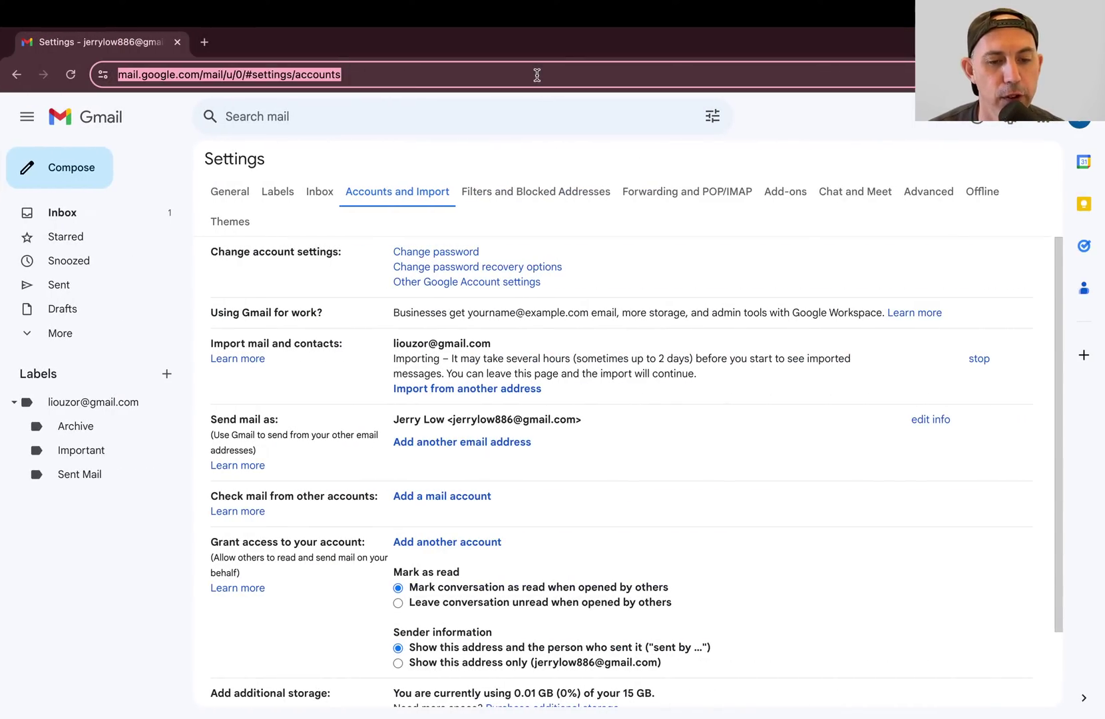
pyautogui.press('Return')
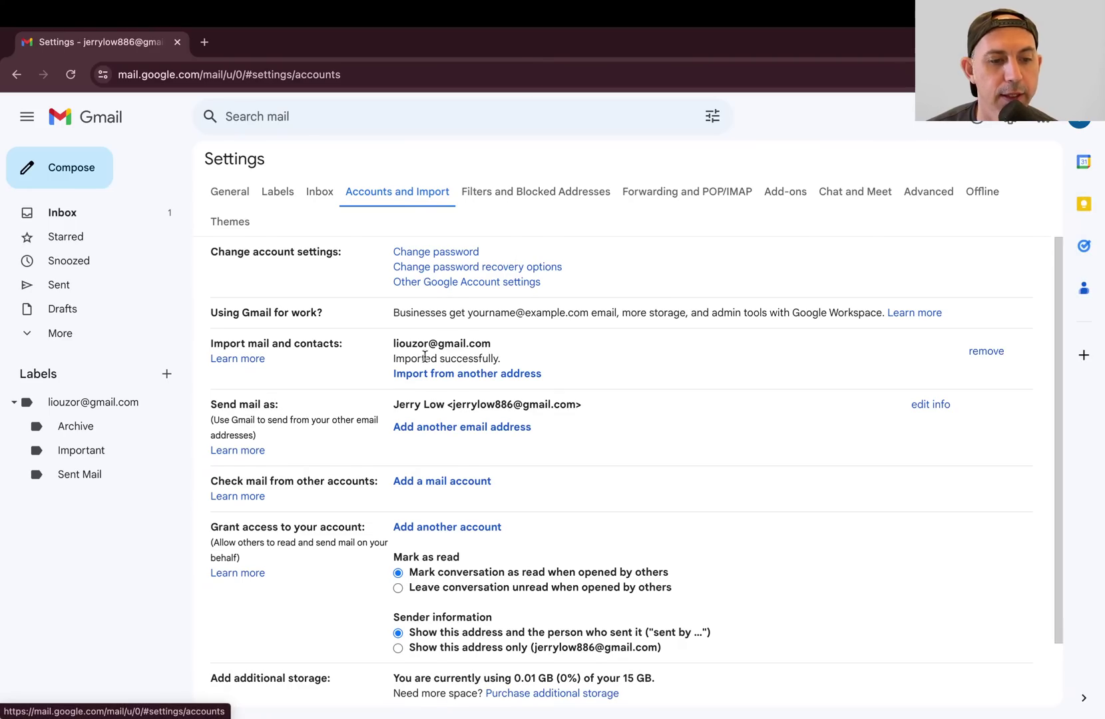
pyautogui.moveTo(405, 358); pyautogui.dragTo(502, 361)
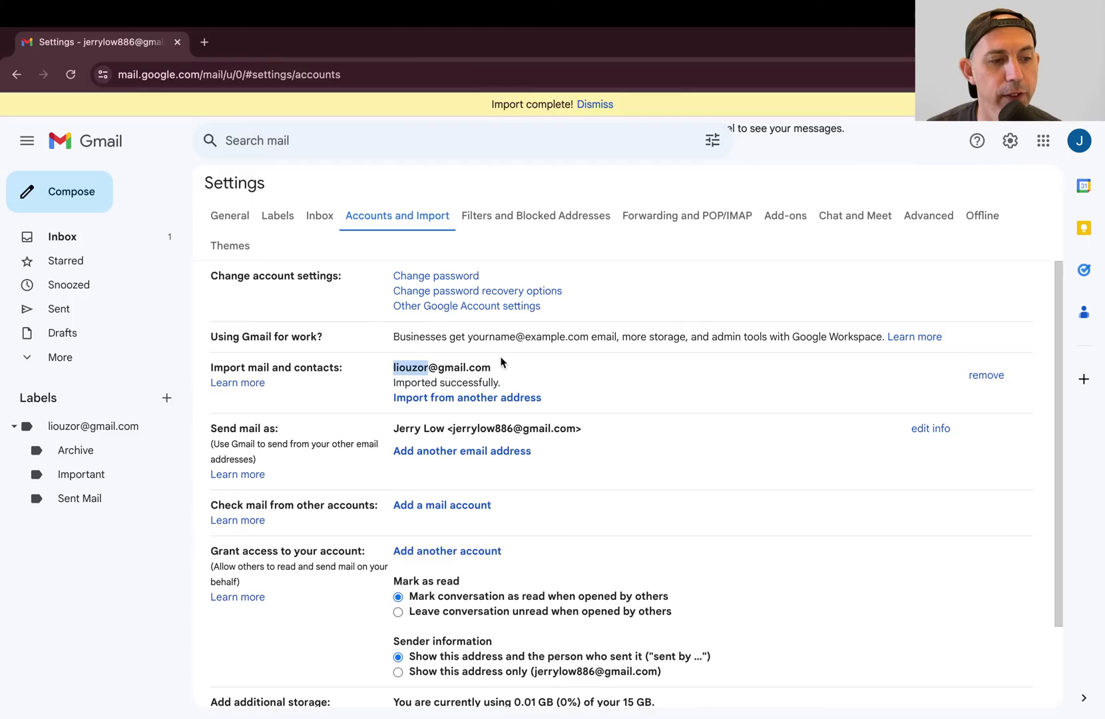
# Step: View the Google security alert conversation in the inbox, then return to the inbox
pyautogui.click(93, 235)
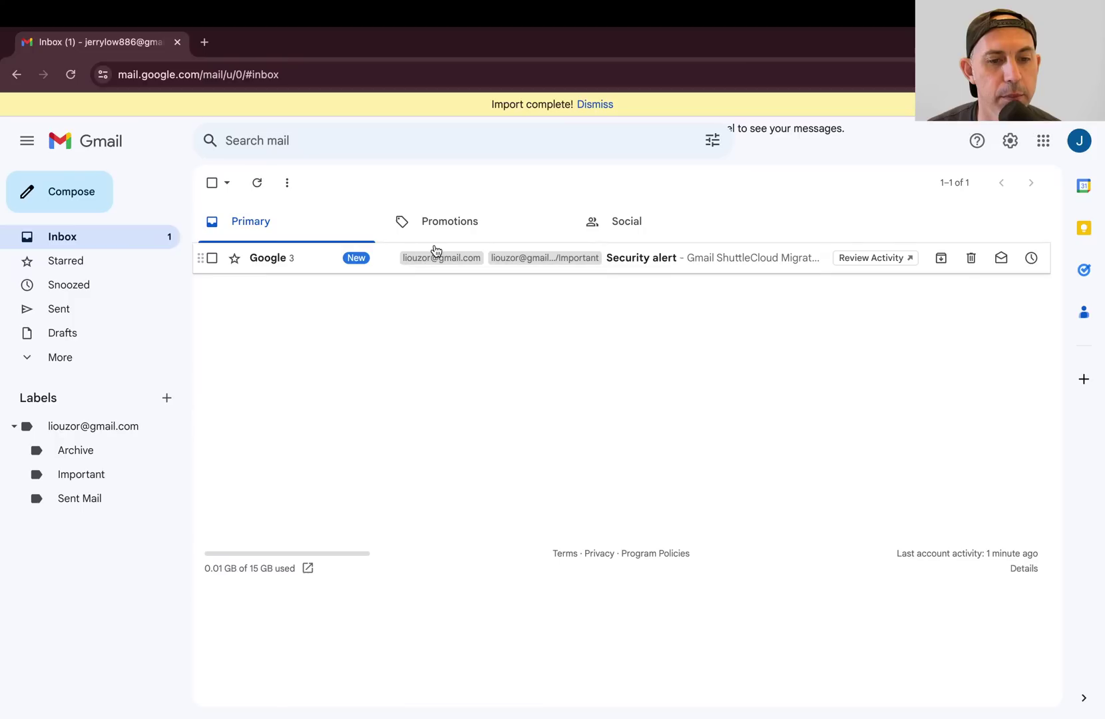
pyautogui.click(343, 270)
pyautogui.click(117, 238)
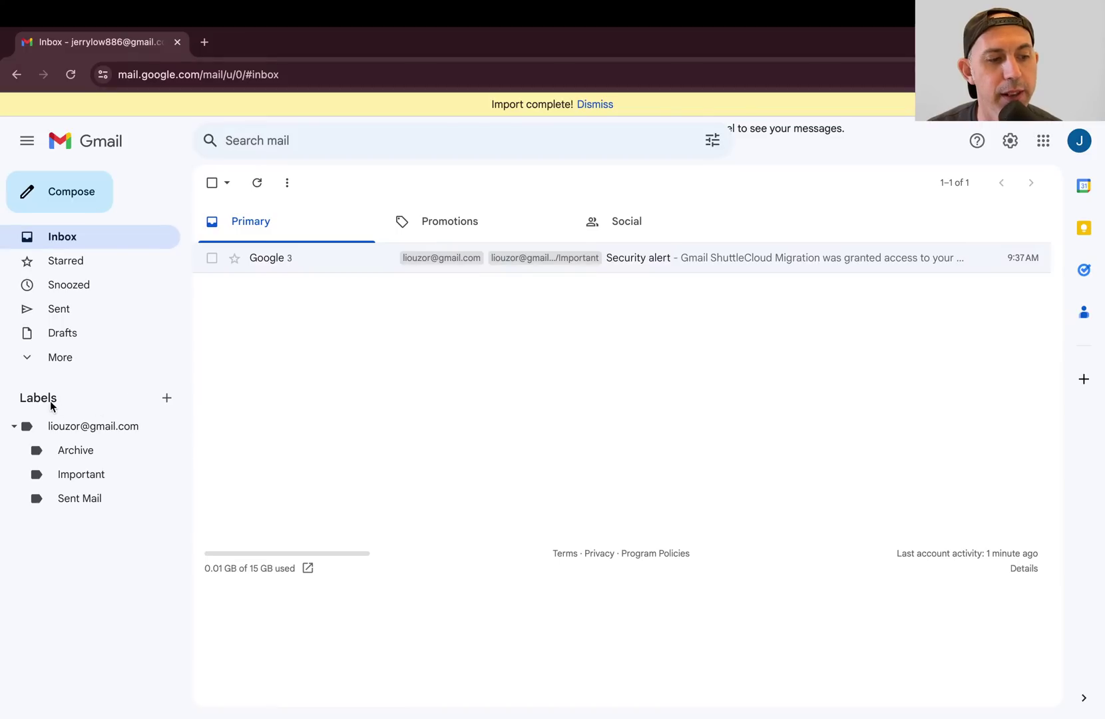
# Step: Browse the messages under the imported account's label and dismiss the import notice
pyautogui.click(103, 428)
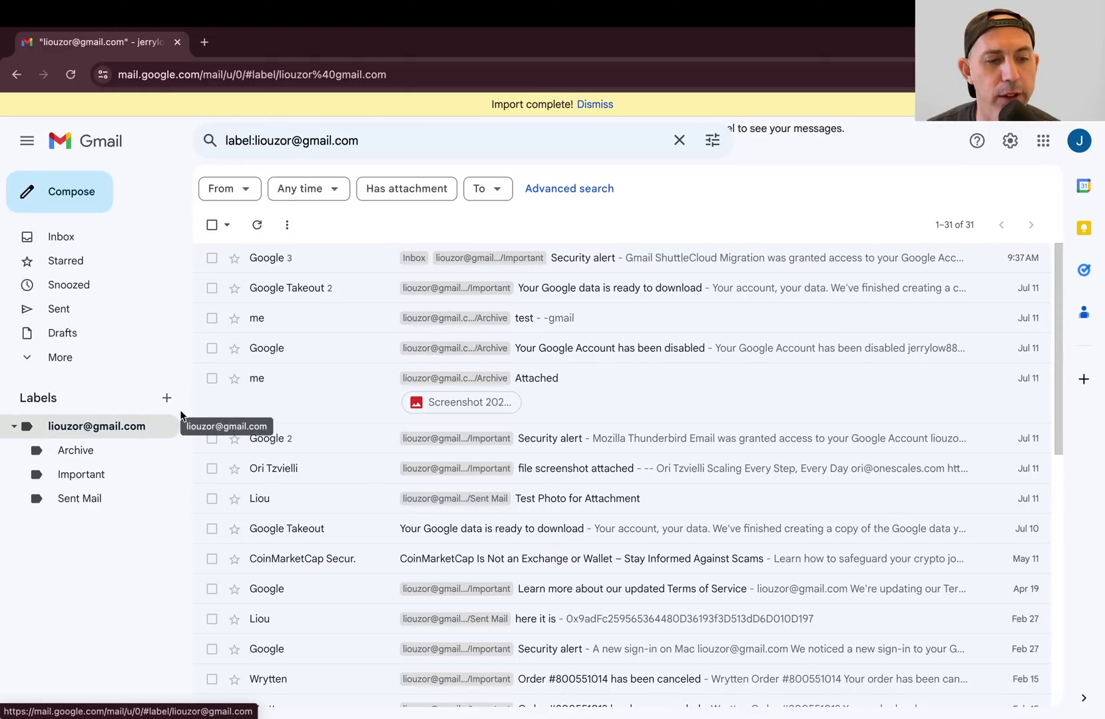
pyautogui.scroll(-1, 436, 433)
pyautogui.scroll(1, 436, 432)
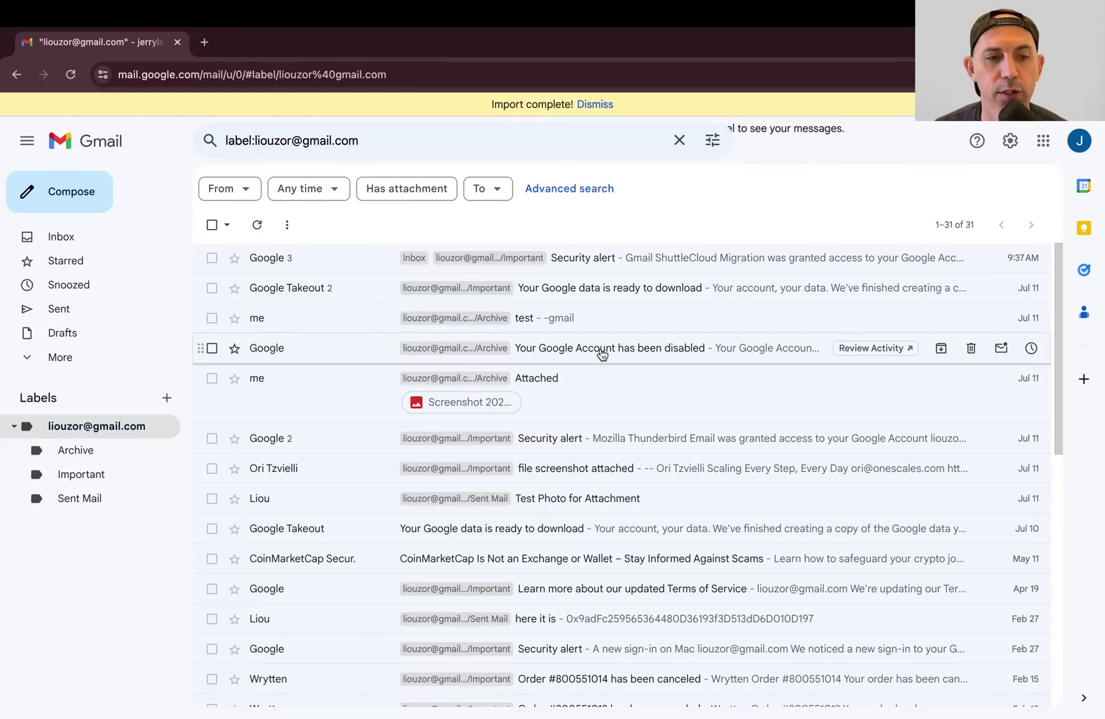
pyautogui.moveTo(501, 104); pyautogui.dragTo(631, 104)
pyautogui.click(602, 104)
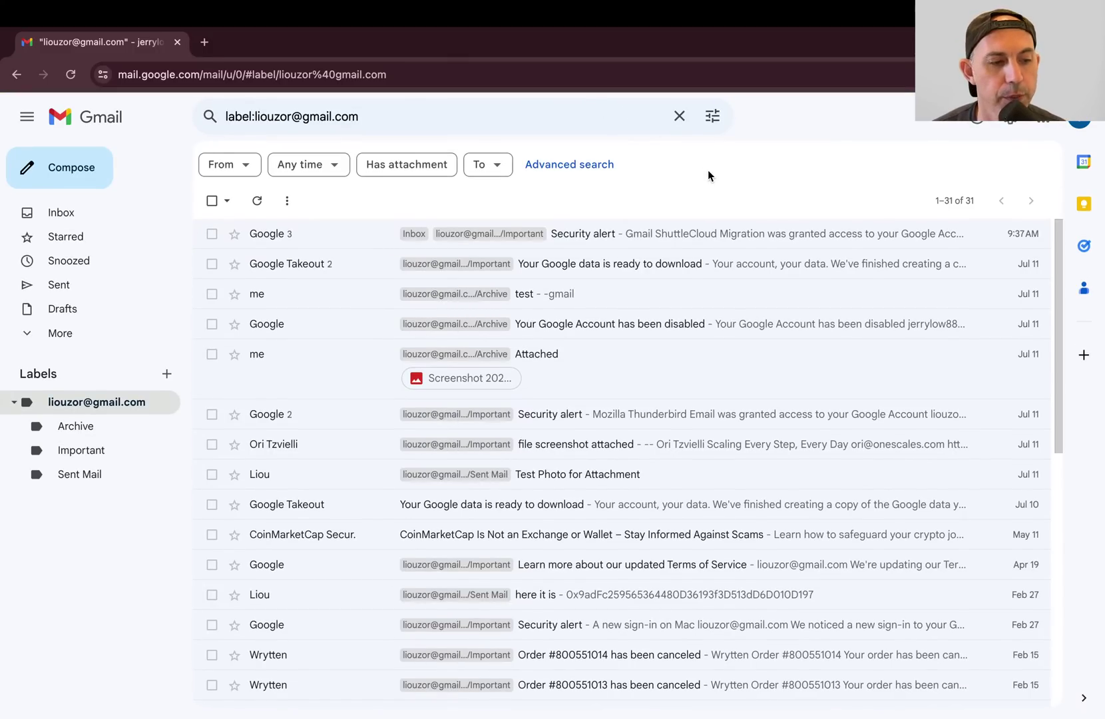
# Step: Select all conversations under the imported account's label and move them to Trash
pyautogui.moveTo(165, 403)
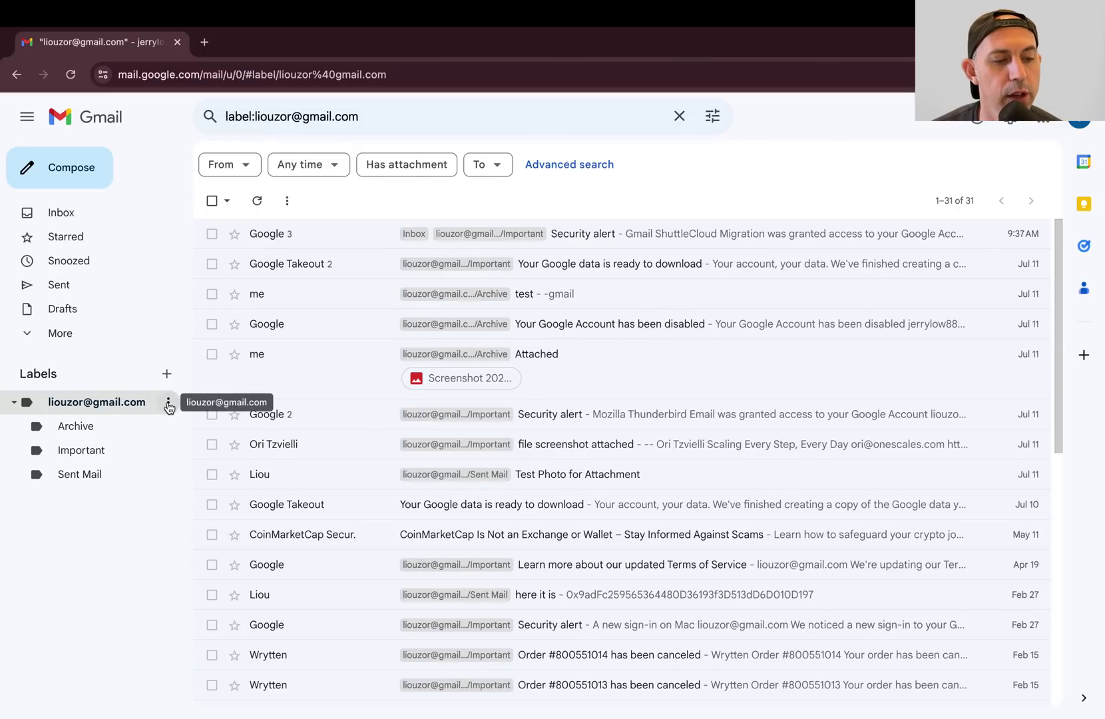
pyautogui.click(168, 403)
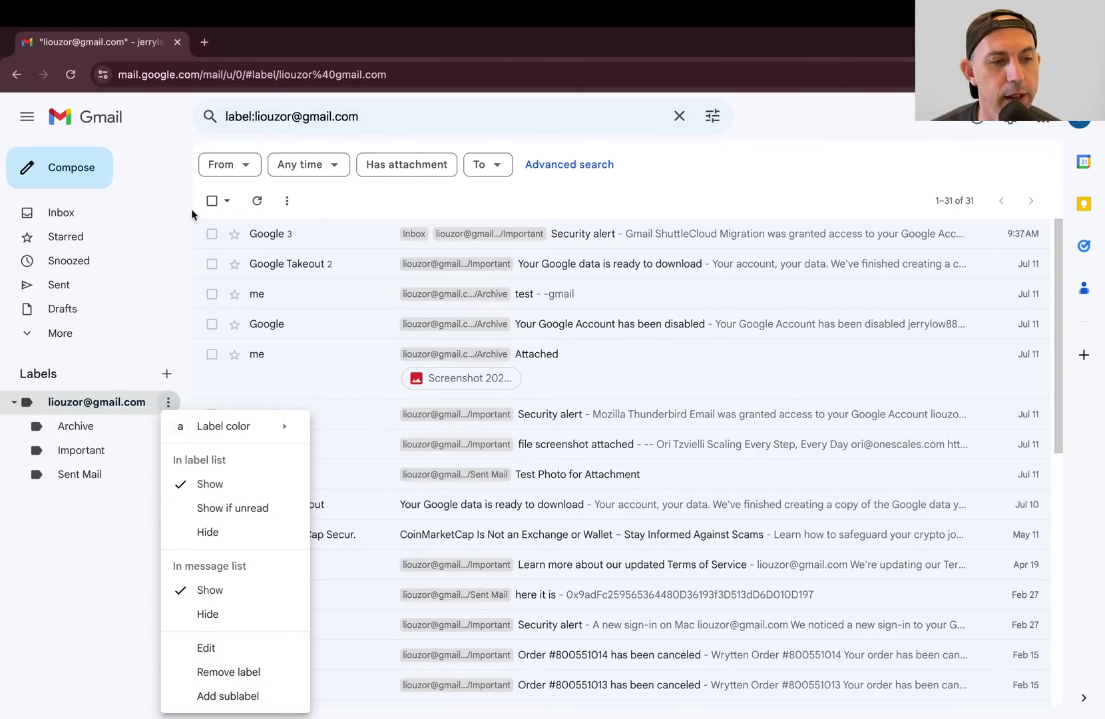
pyautogui.click(211, 200)
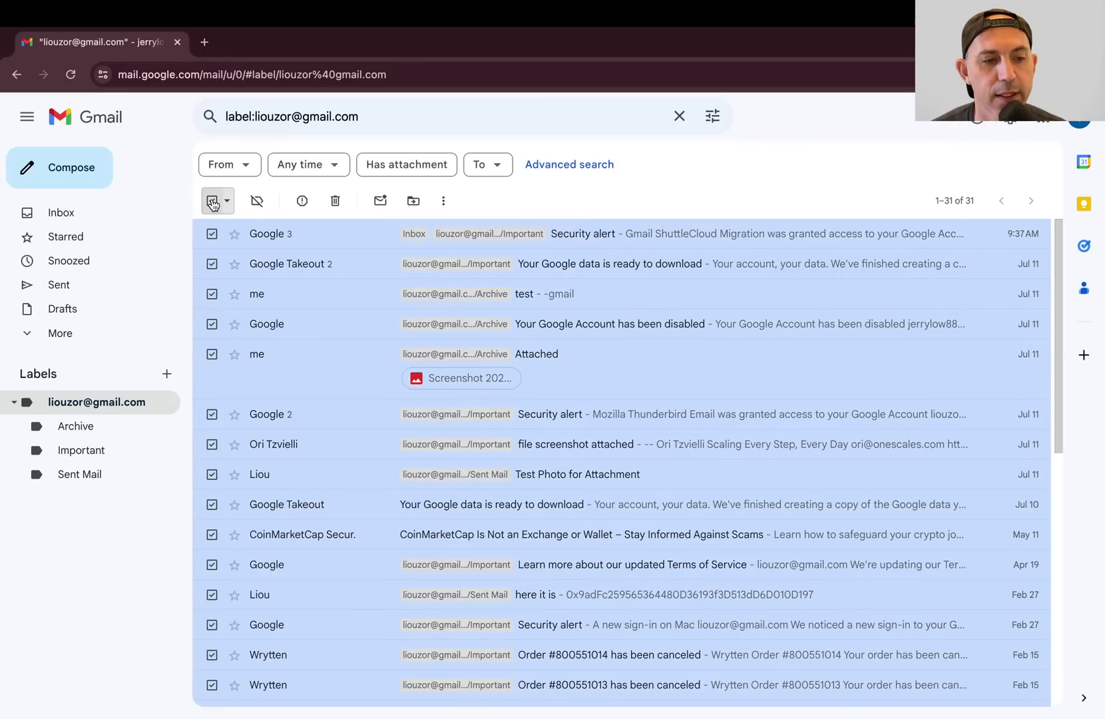
pyautogui.click(335, 201)
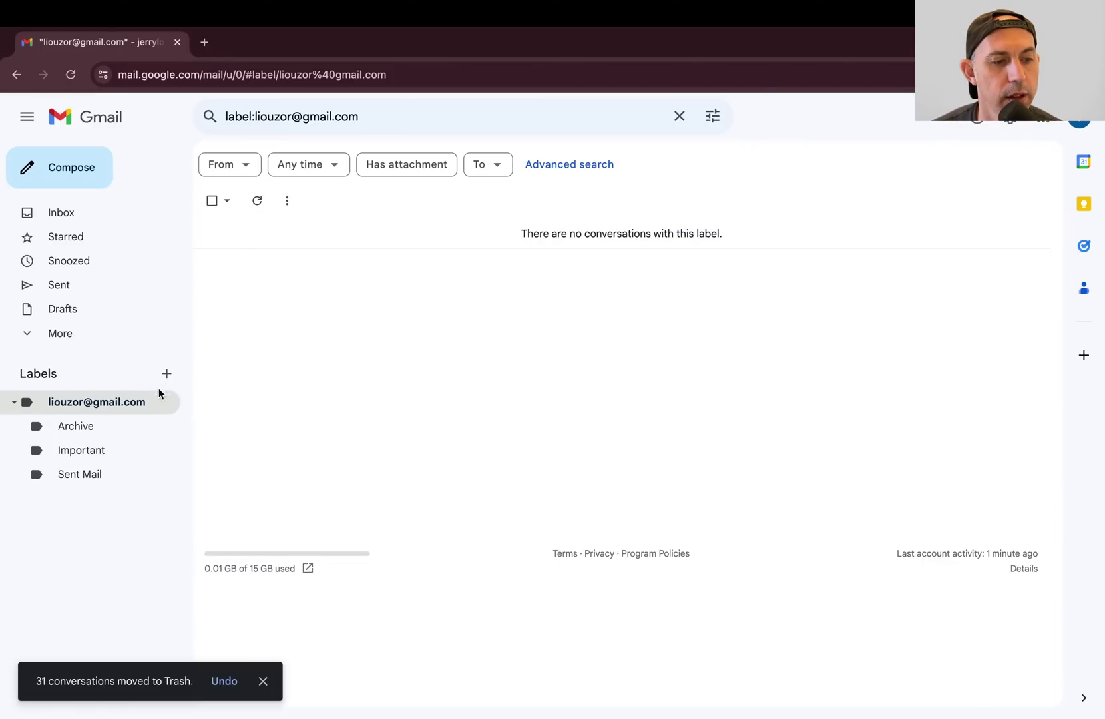
# Step: Remove the imported account's label together with its Archive, Important and Sent Mail sublabels
pyautogui.moveTo(160, 404)
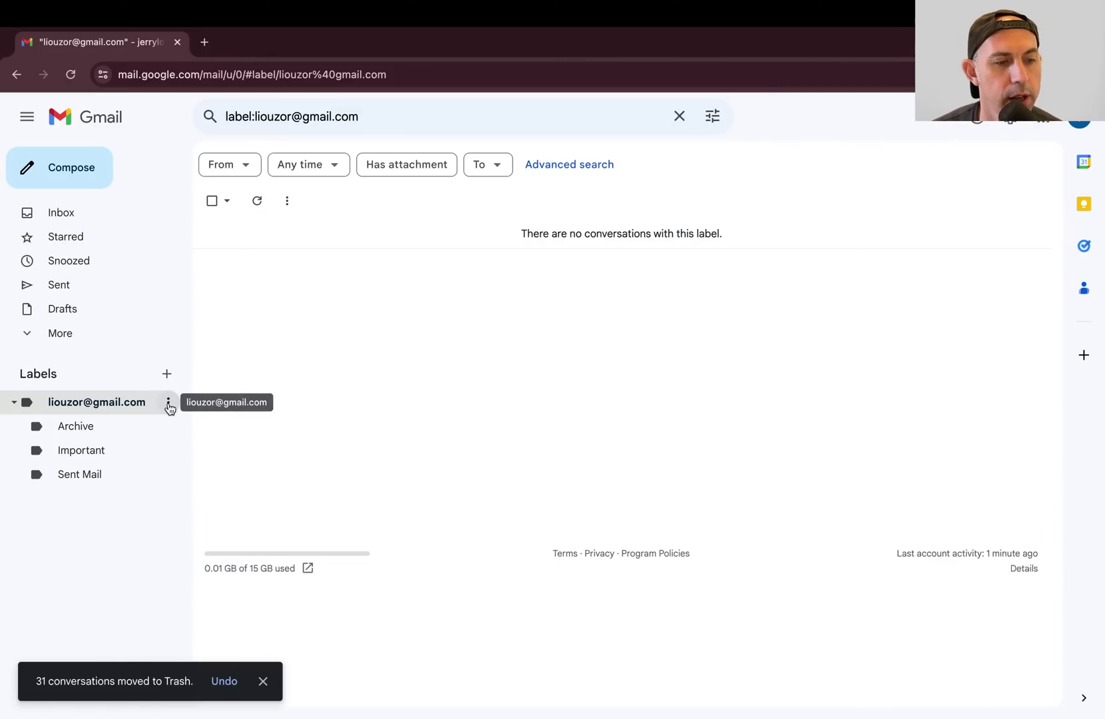
pyautogui.rightClick(158, 403)
pyautogui.click(141, 413)
pyautogui.click(168, 403)
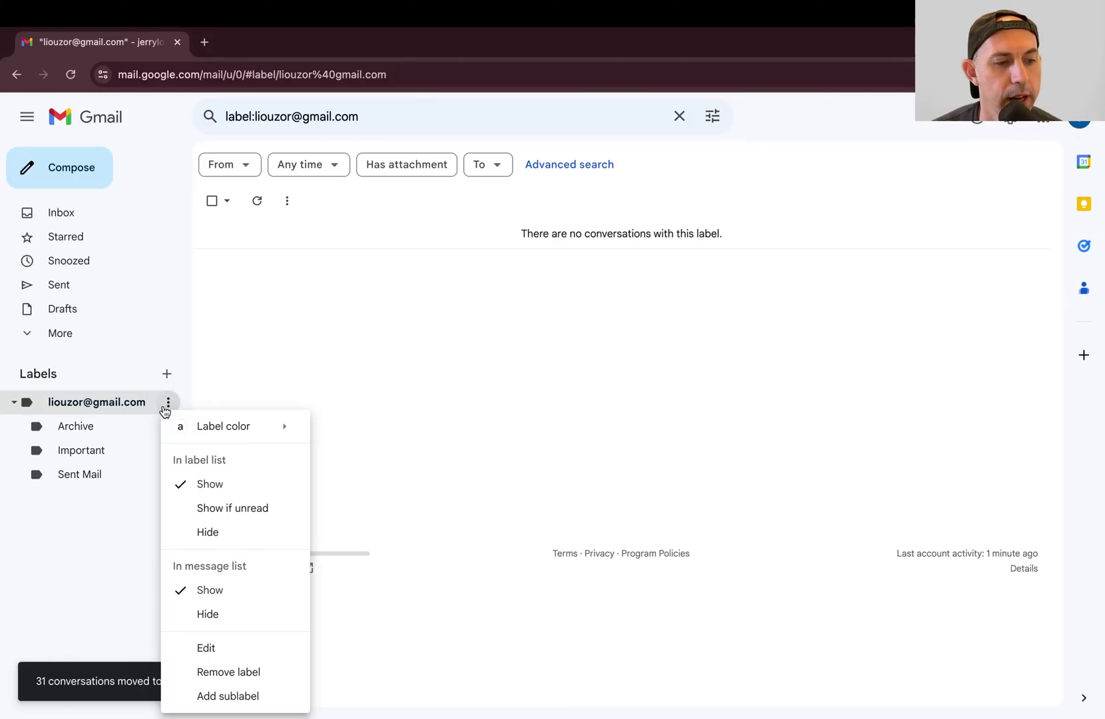
pyautogui.click(256, 667)
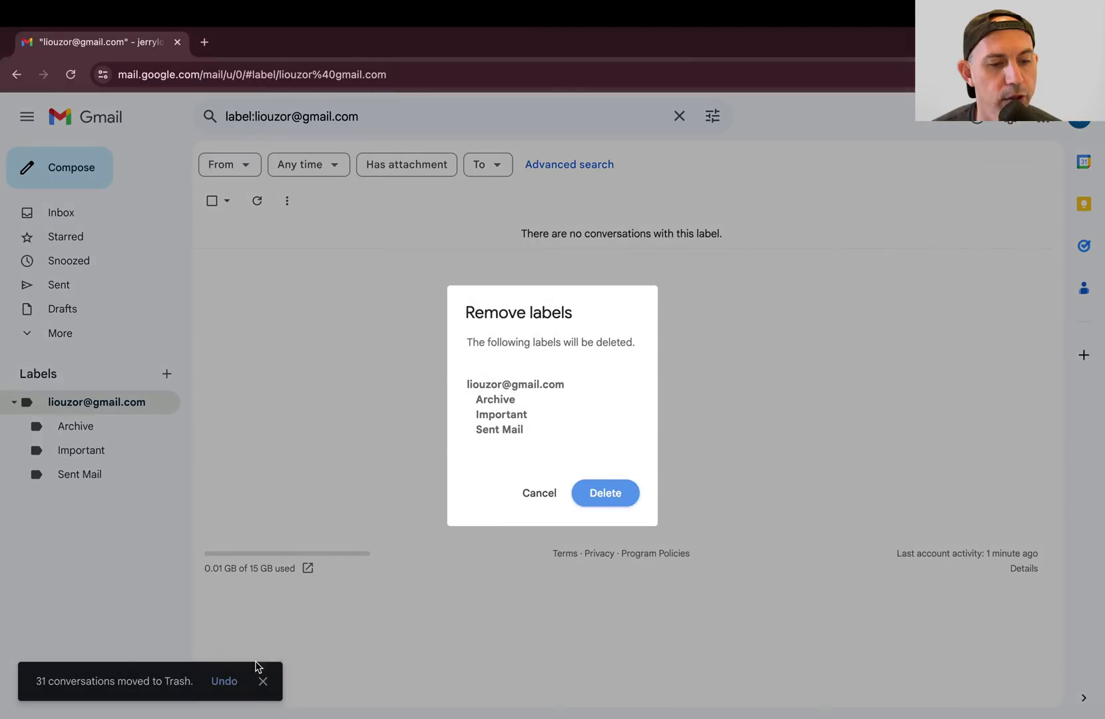
pyautogui.click(591, 500)
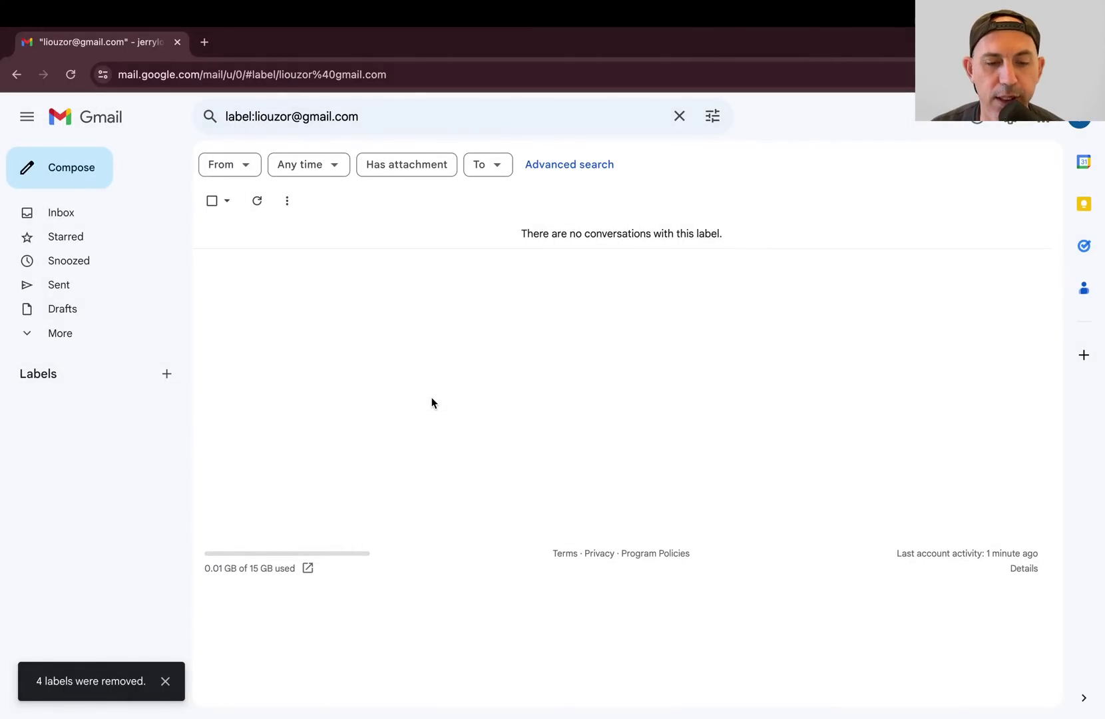
# Step: Switch to the browser window with the Takeout exports, search the web for Thunderbird in a new tab and open its official website
pyautogui.hotkey('ctrl', 'Left')
pyautogui.hotkey('ctrl', 'Left')
pyautogui.hotkey('ctrl', 'Left')
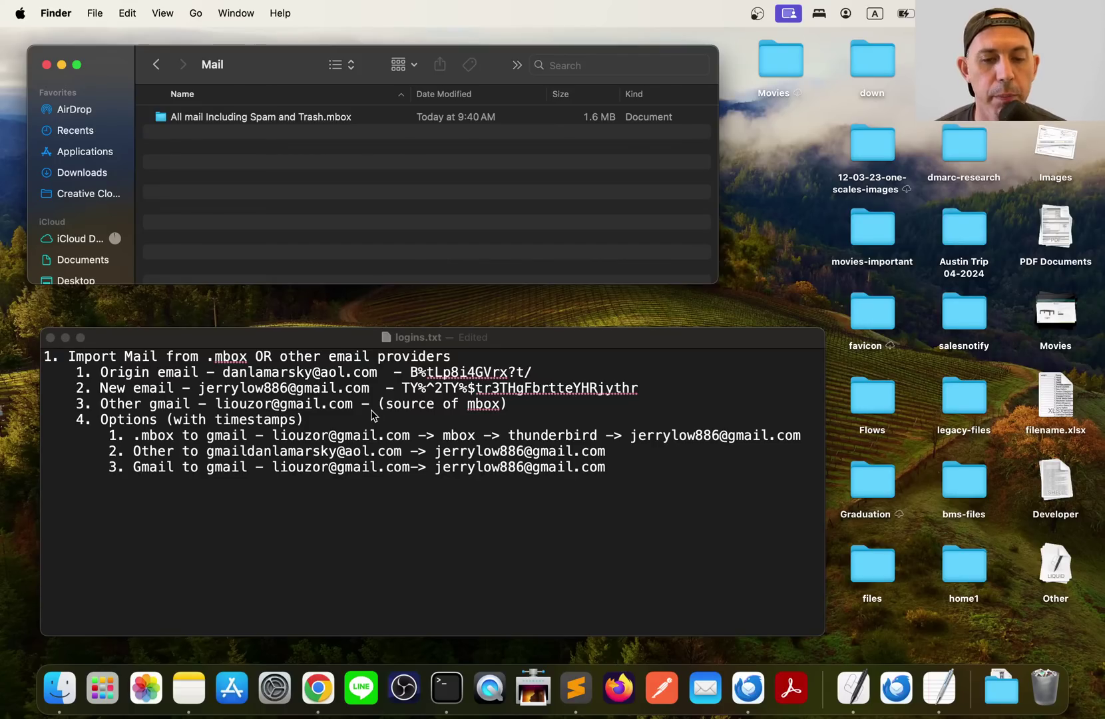
pyautogui.hotkey('ctrl', 'Right')
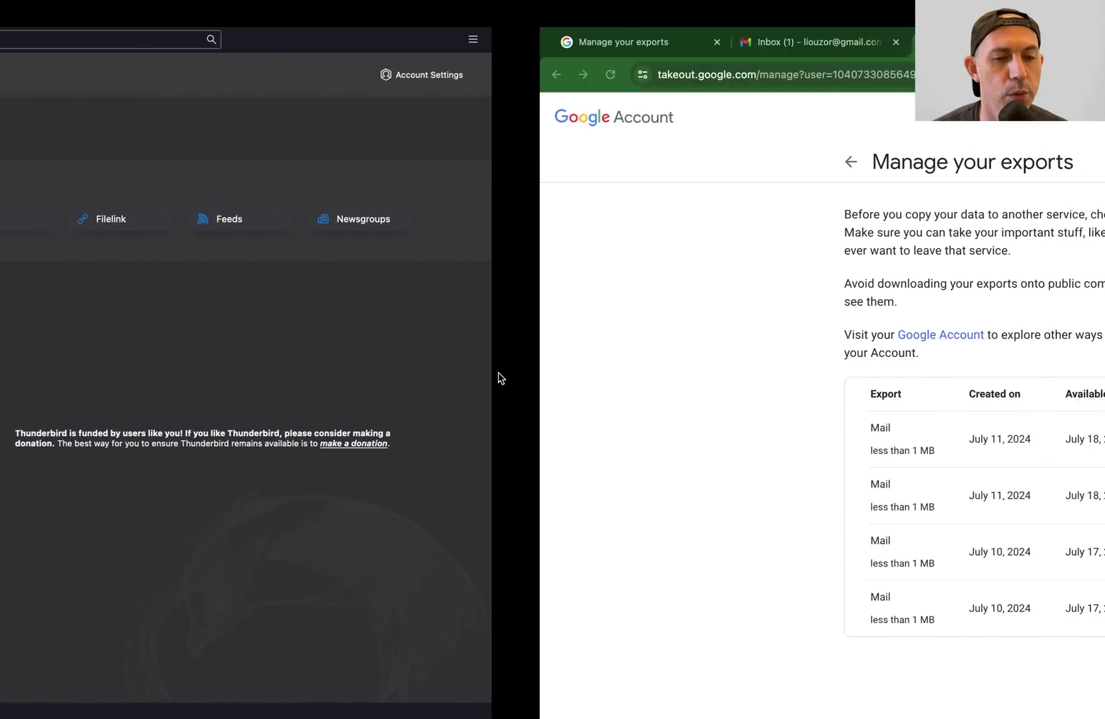
pyautogui.hotkey('ctrl', 'Right')
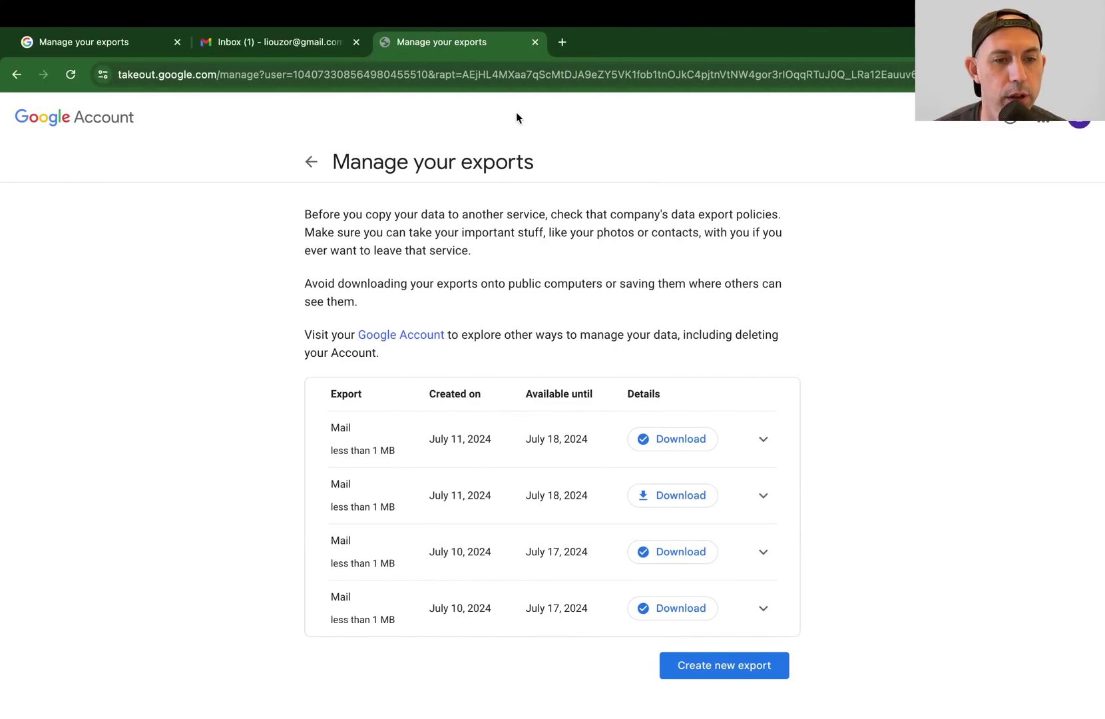
pyautogui.click(563, 42)
pyautogui.write('thunderbbird')
pyautogui.press('Return')
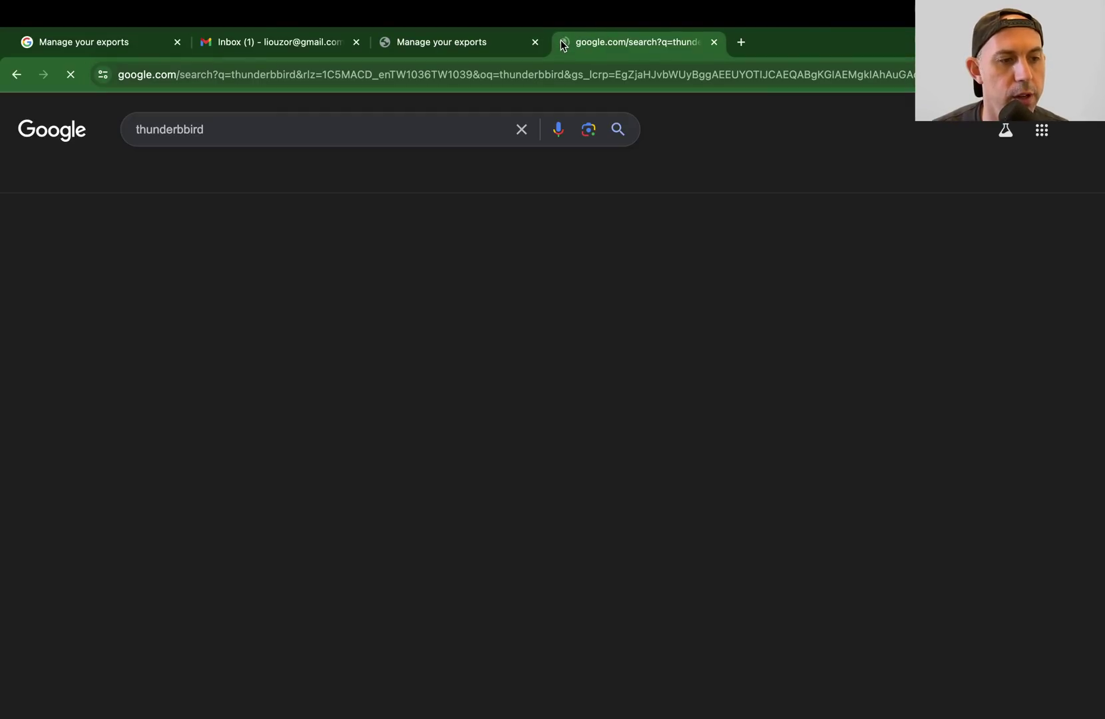
pyautogui.click(309, 229)
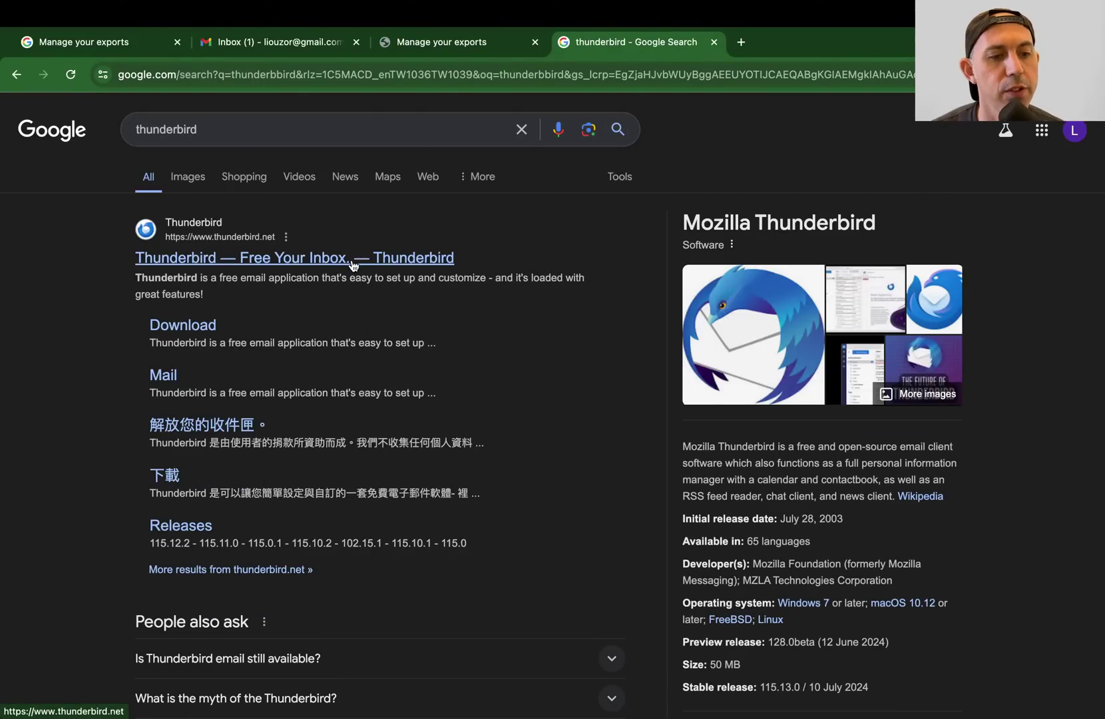
pyautogui.click(352, 259)
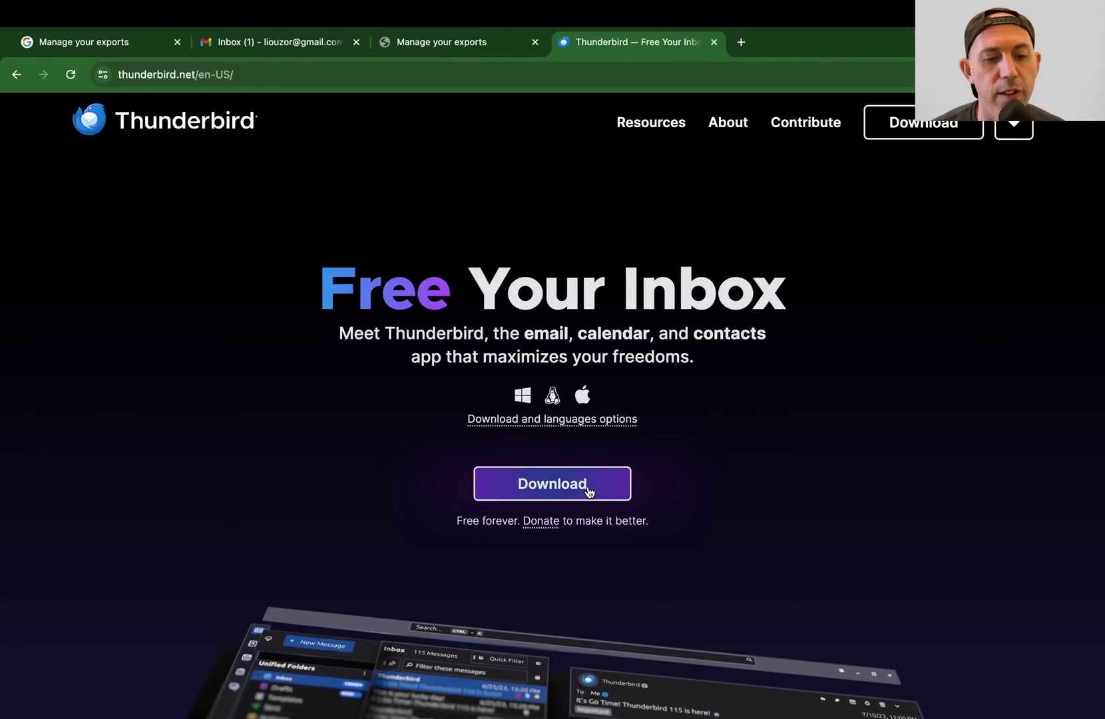
# Step: Switch to Thunderbird and open its account settings
pyautogui.hotkey('ctrl', 'Left')
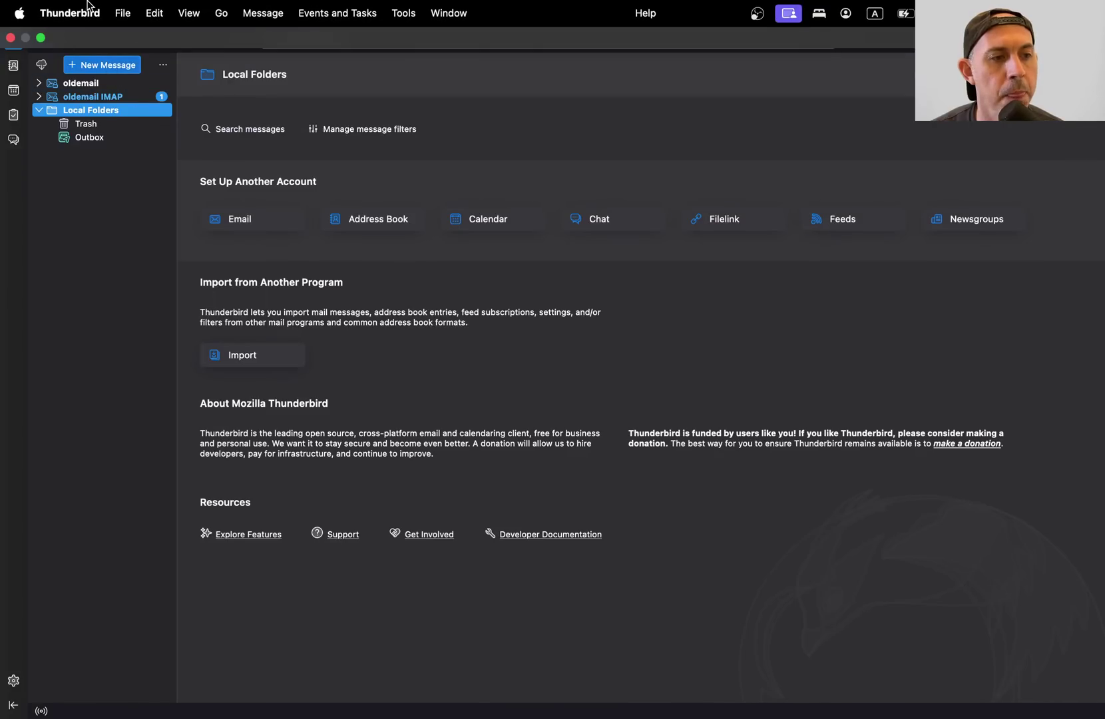
pyautogui.click(96, 10)
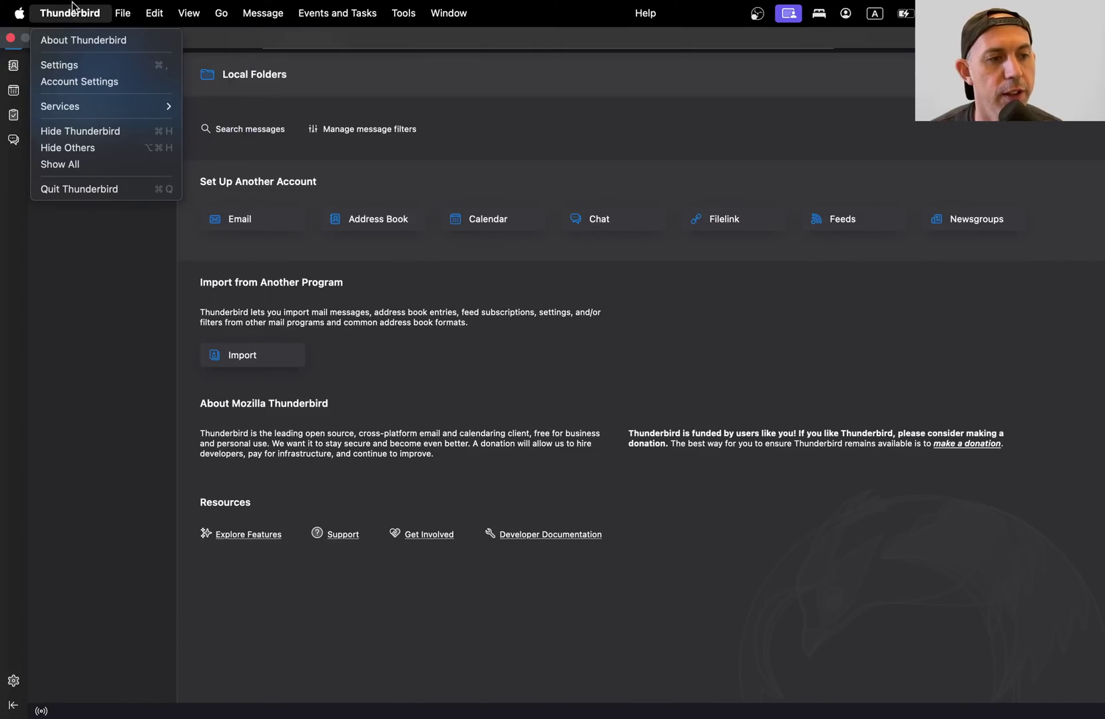
pyautogui.click(133, 82)
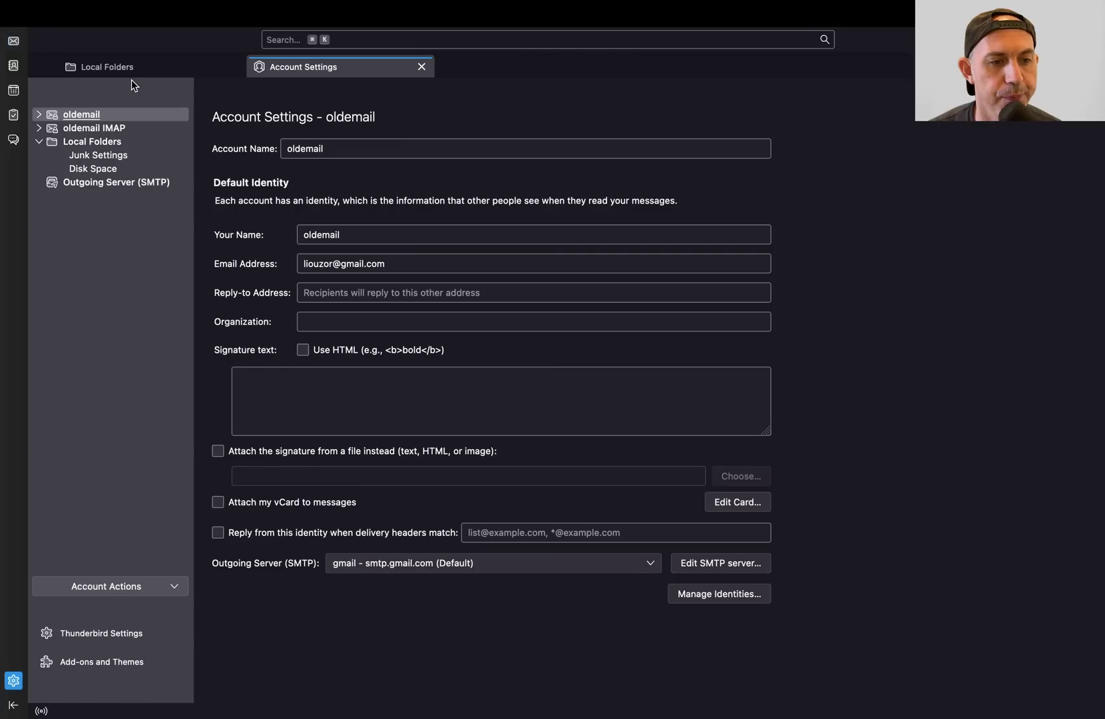
pyautogui.click(114, 6)
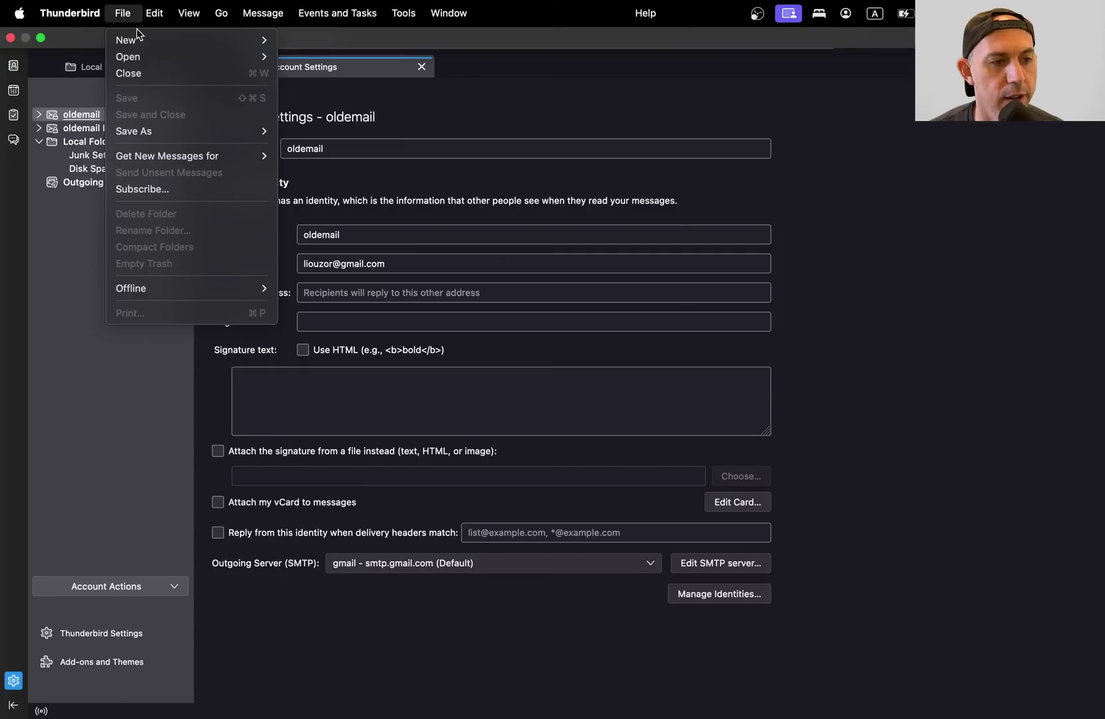
pyautogui.click(21, 73)
pyautogui.click(20, 71)
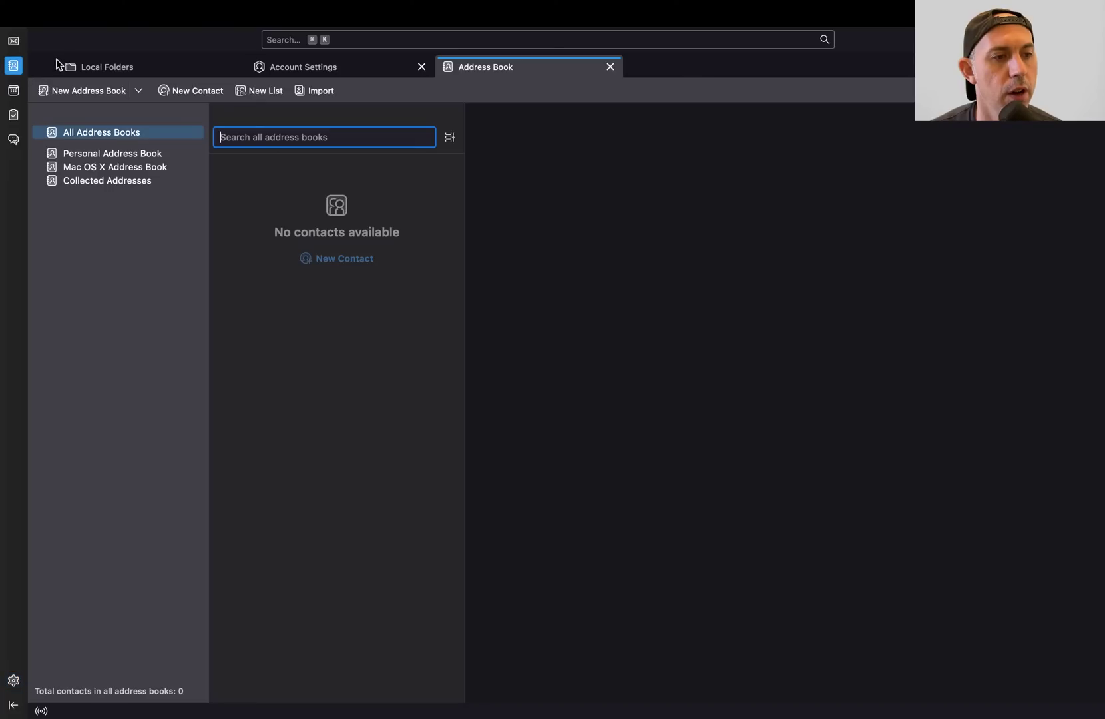
pyautogui.click(20, 88)
pyautogui.press('super+5')
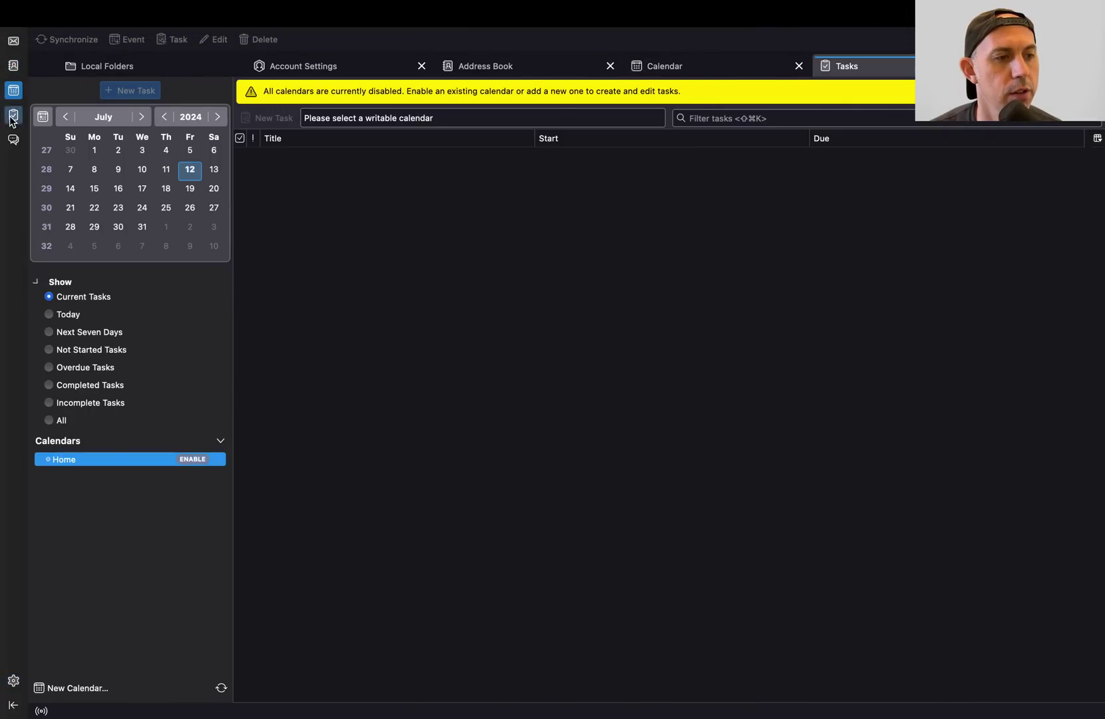
# Step: Return to the Local Folders view and start setting up an existing mail account
pyautogui.press('super+1')
pyautogui.click(122, 13)
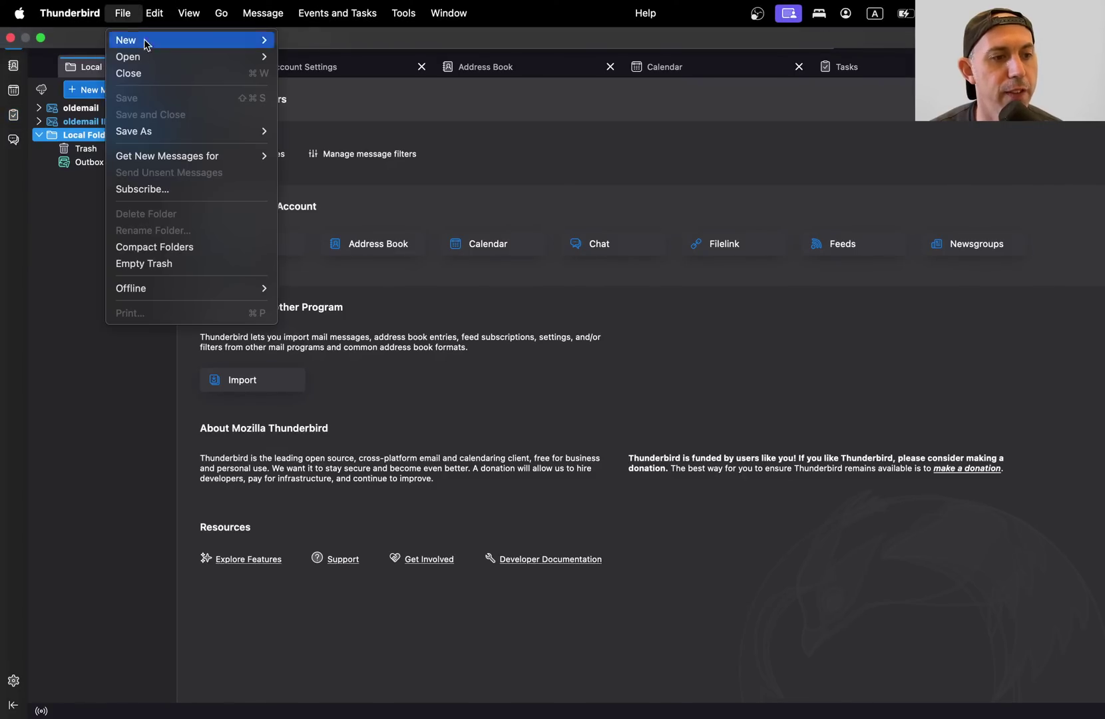
pyautogui.moveTo(241, 44)
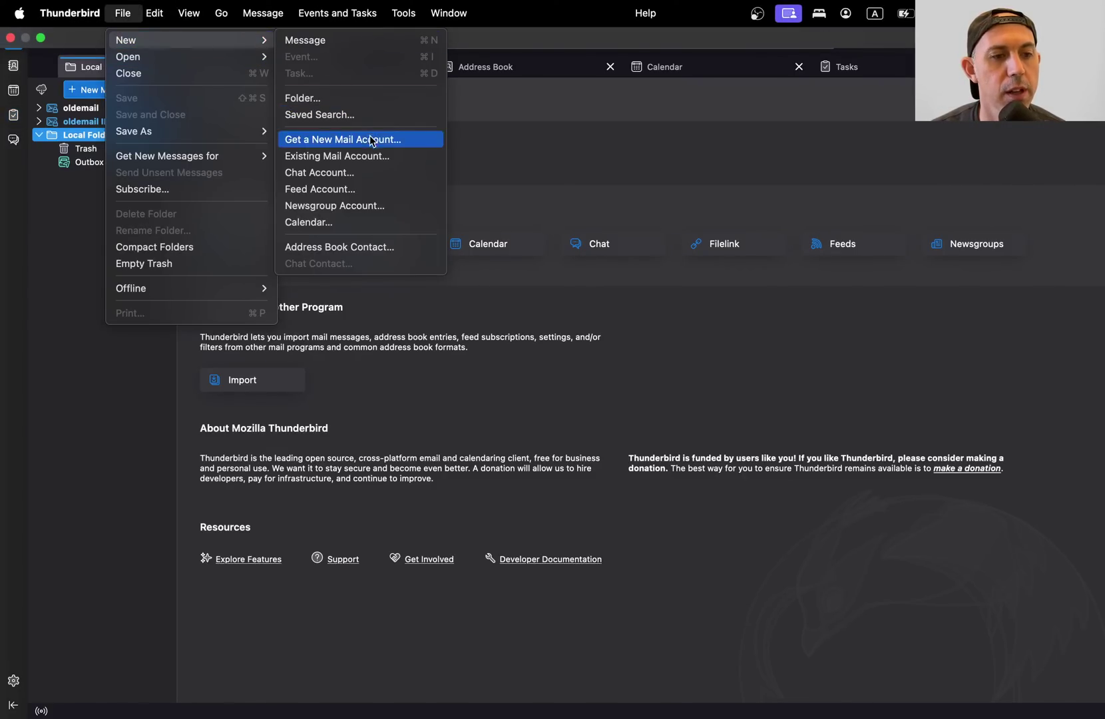
pyautogui.click(399, 158)
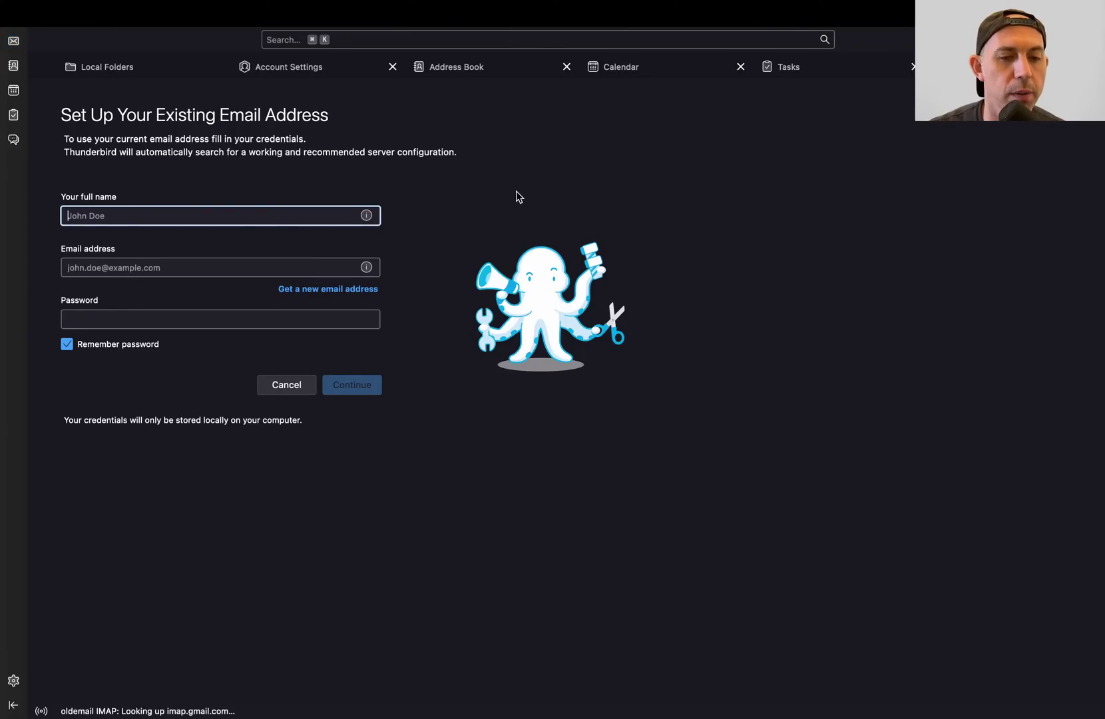
# Step: Switch to the destination Gmail account's browser window and copy its email address from the account details
pyautogui.press('super+Tab')
pyautogui.hotkey('ctrl', 'Right')
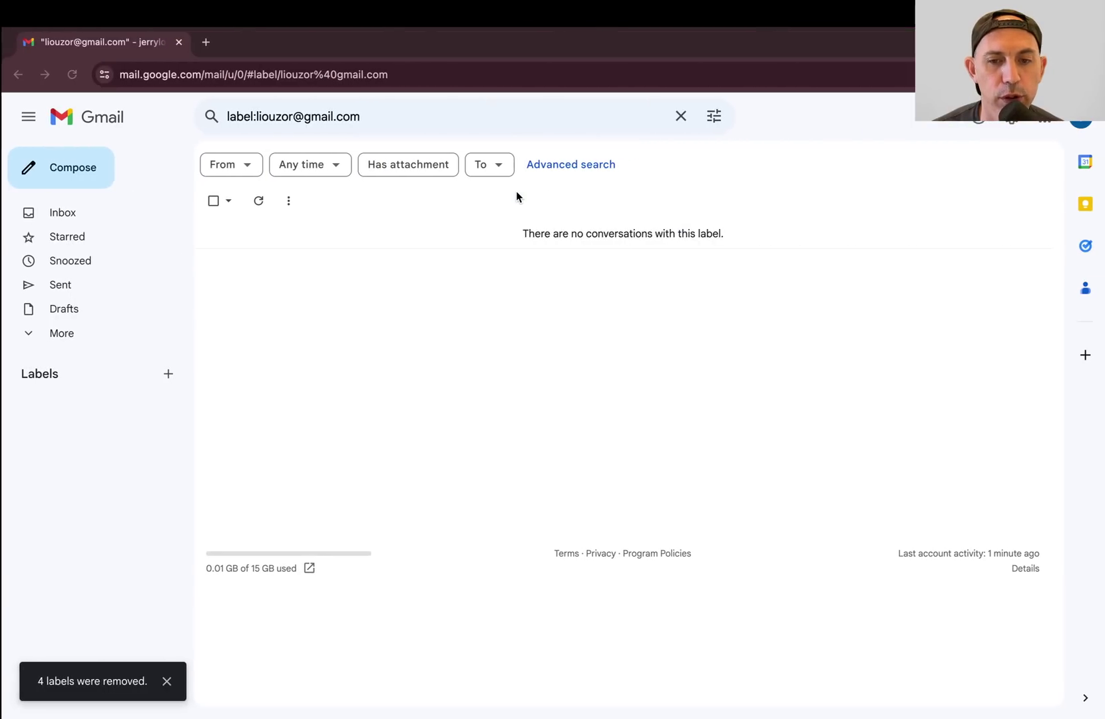
pyautogui.click(1079, 120)
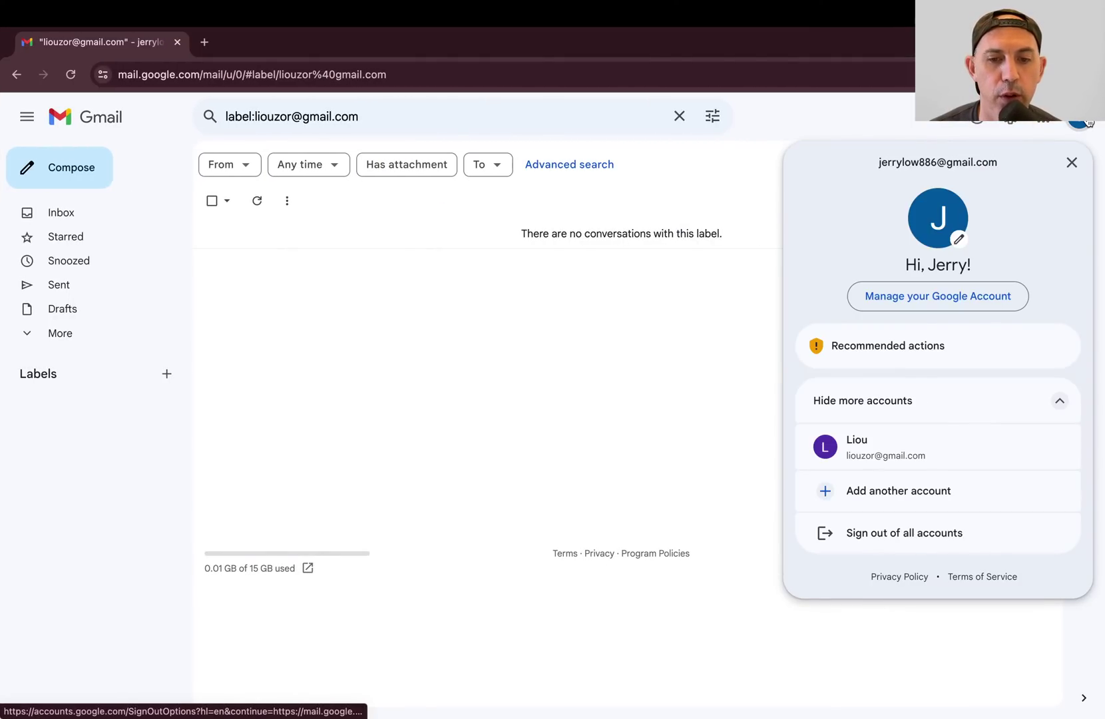
pyautogui.doubleClick(931, 162)
pyautogui.click(932, 162)
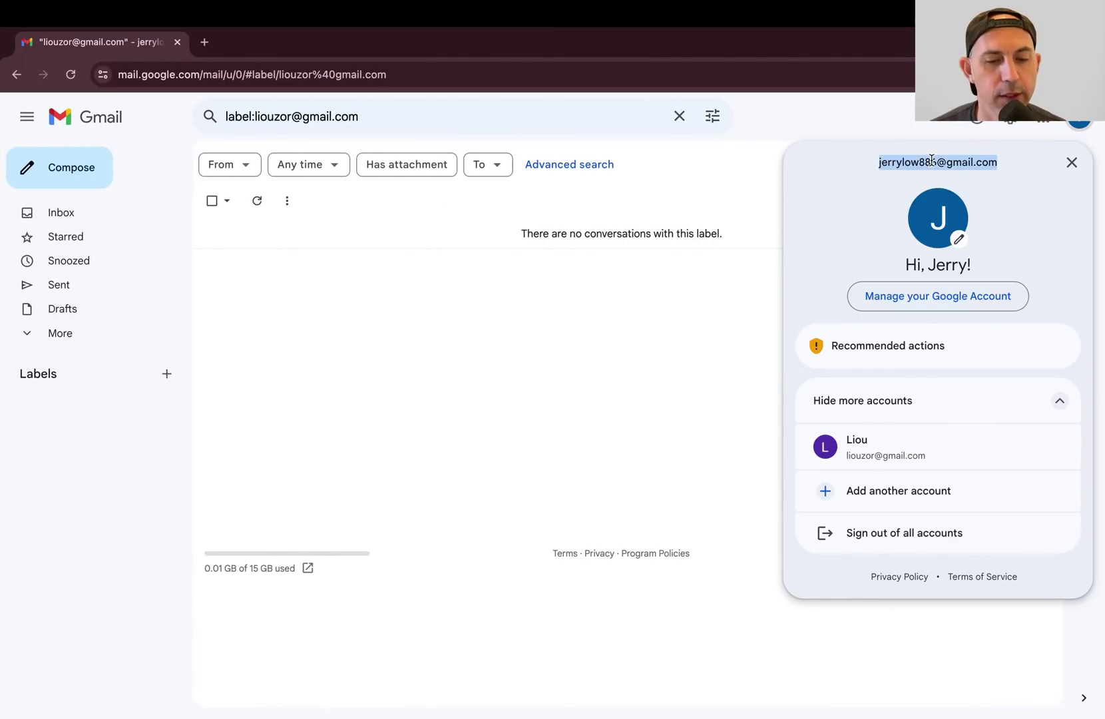
pyautogui.hotkey('ctrl', 'Left')
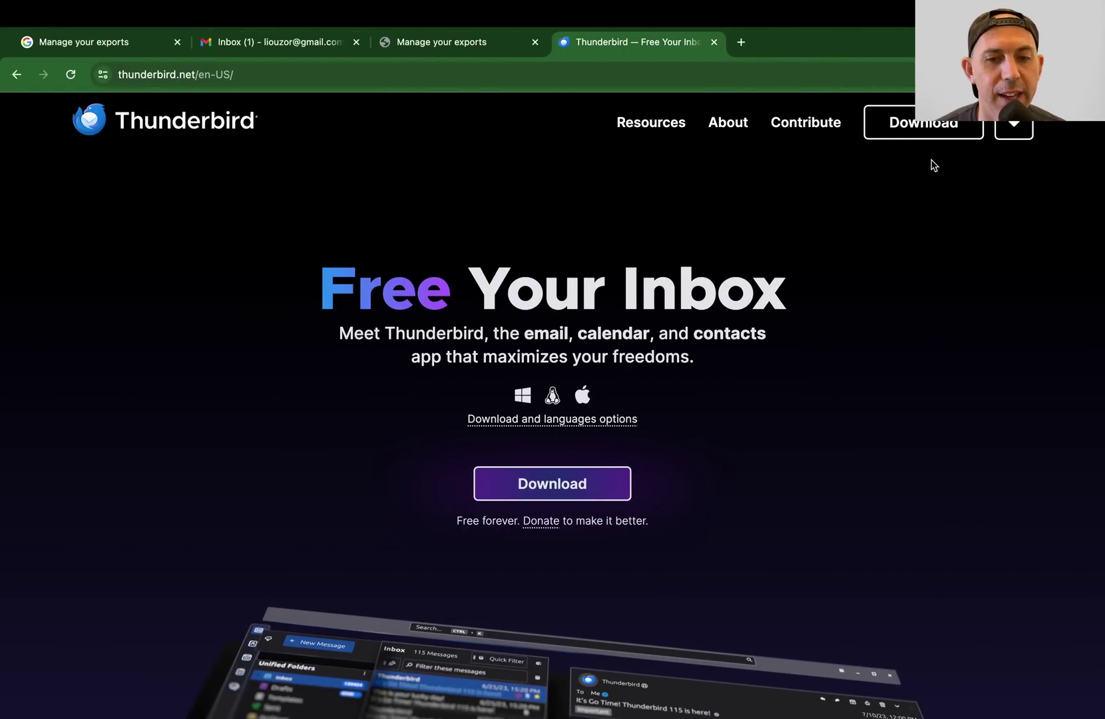
pyautogui.hotkey('ctrl', 'Right')
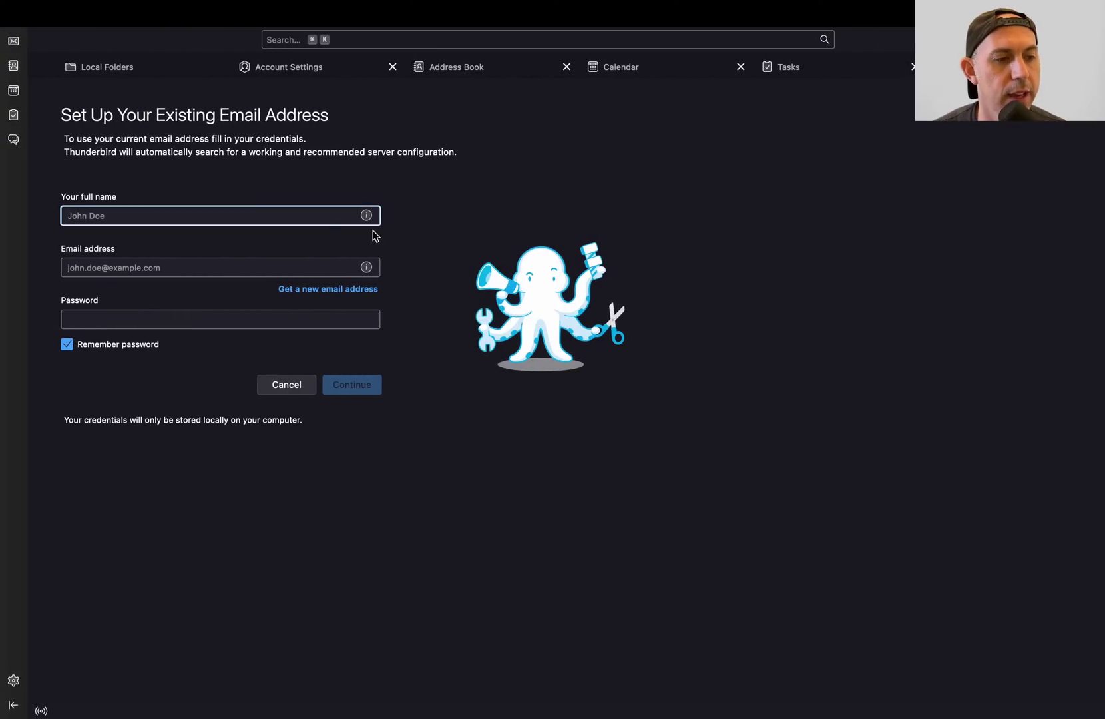
pyautogui.write('Jerry')
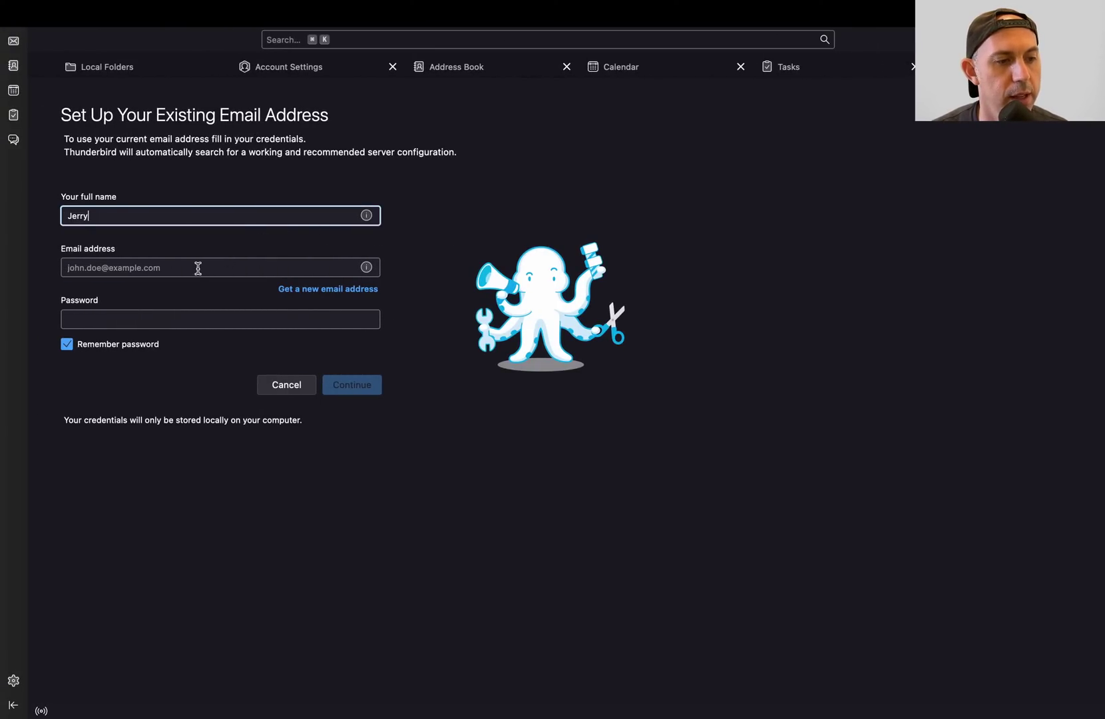
pyautogui.click(198, 268)
pyautogui.press('super+v')
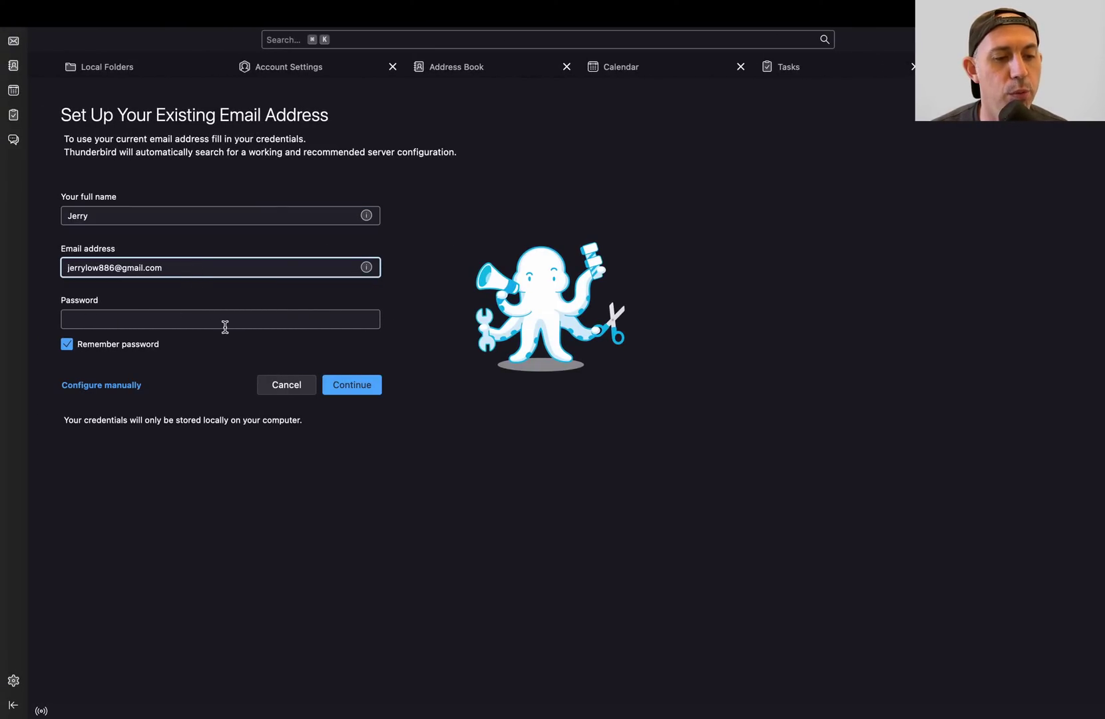
# Step: Copy the new account's password from logins.txt into the account setup form and accept the IMAP configuration
pyautogui.hotkey('ctrl', 'Left')
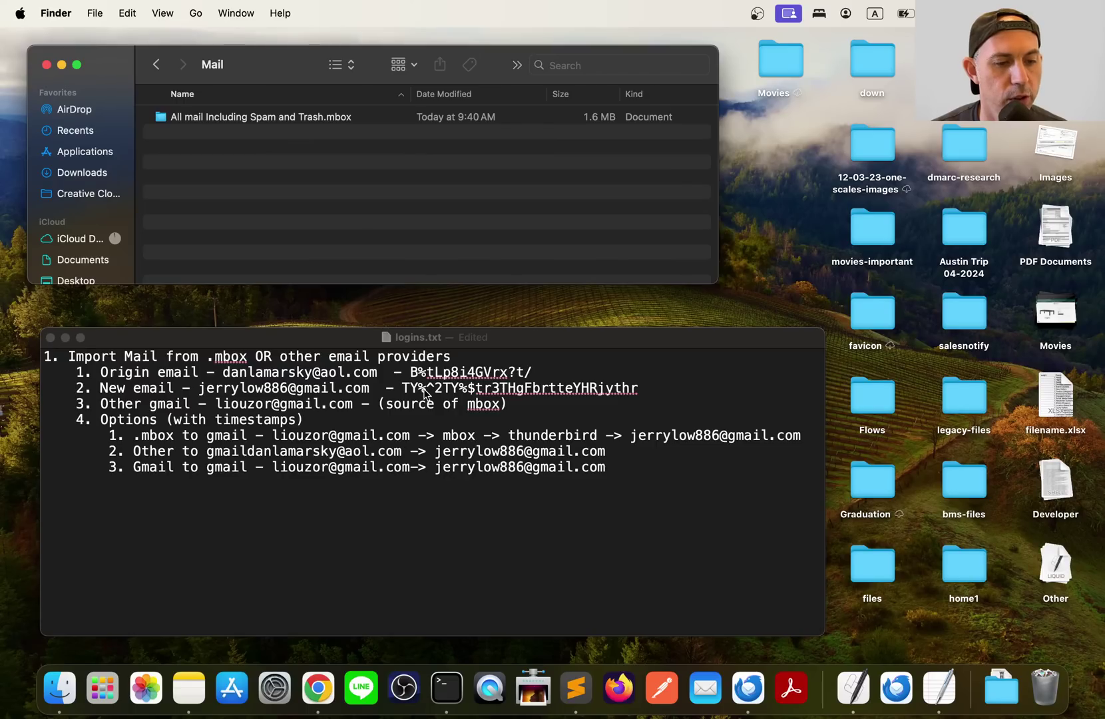
pyautogui.click(398, 388)
pyautogui.moveTo(399, 389); pyautogui.dragTo(658, 390)
pyautogui.press('super+c')
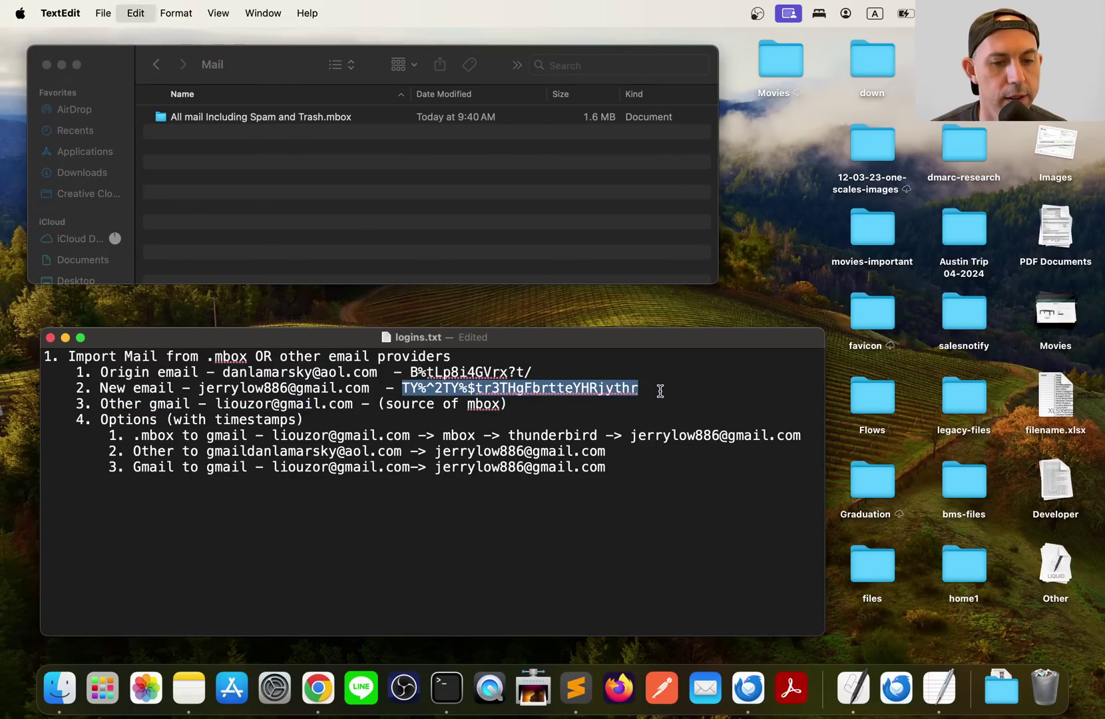
pyautogui.hotkey('ctrl', 'Right')
pyautogui.click(212, 320)
pyautogui.press('super+v')
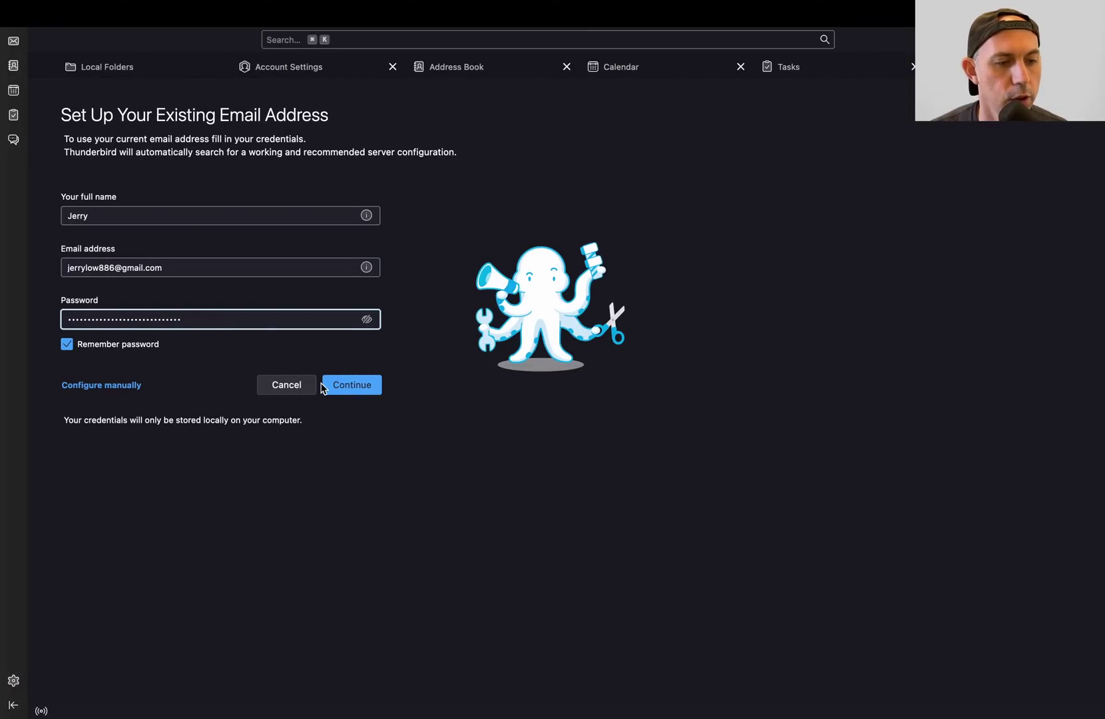
pyautogui.click(351, 388)
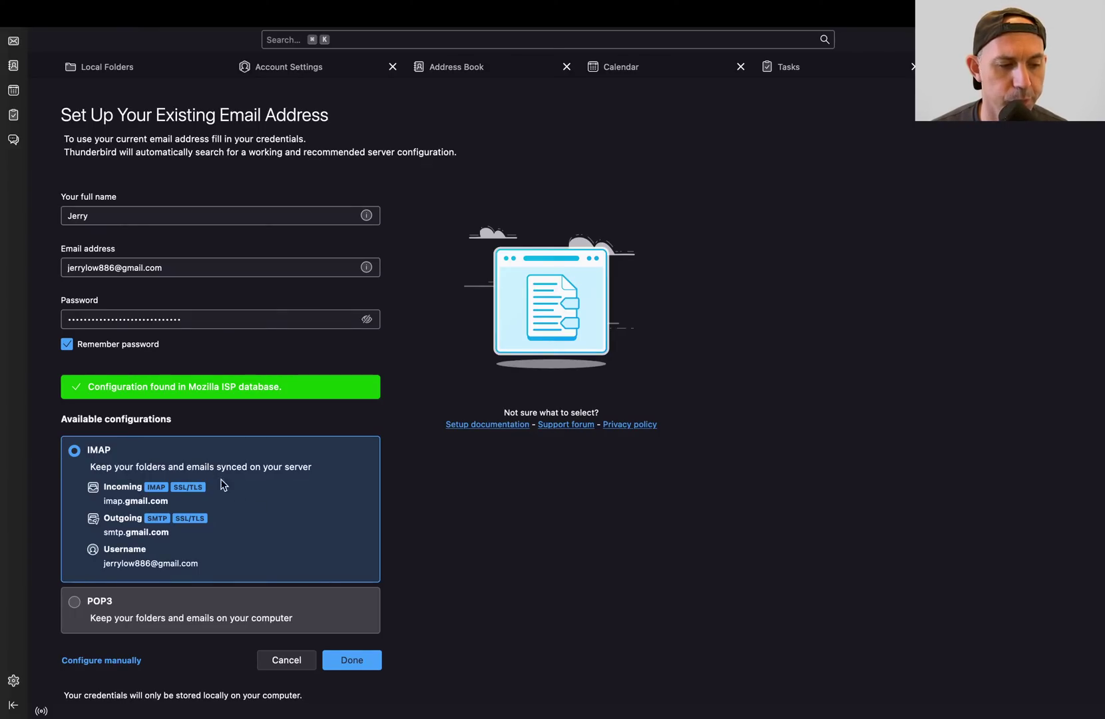
pyautogui.click(355, 662)
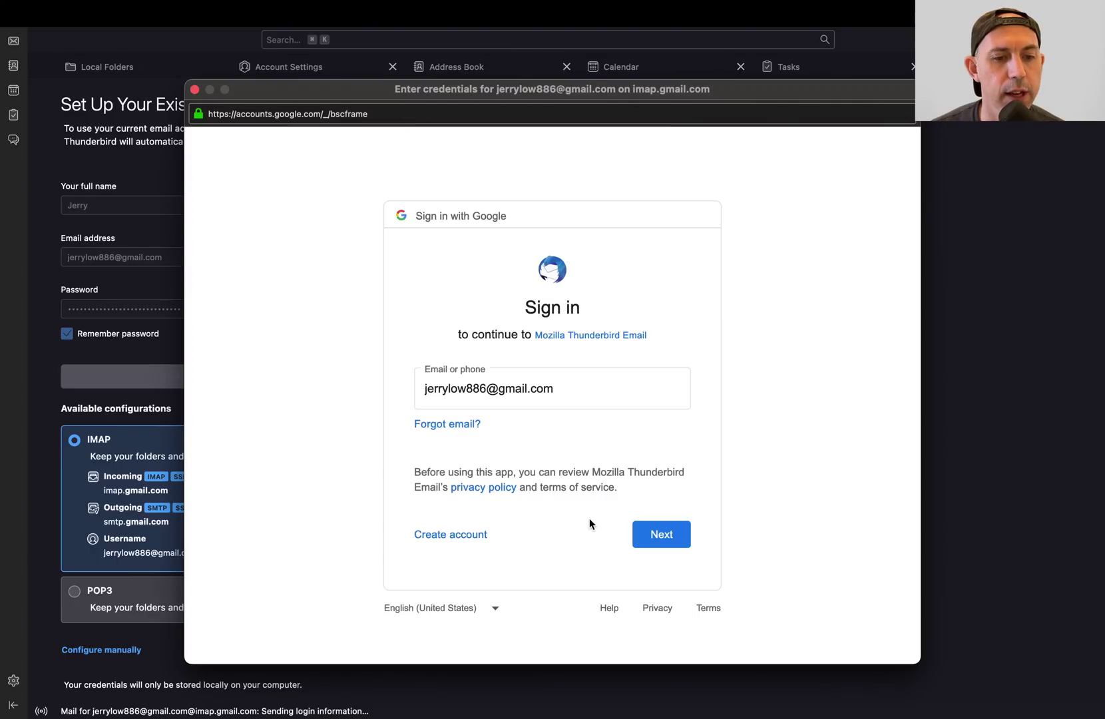
# Step: Sign in to Google with the account password, allow Thunderbird access, and finish the setup while skipping default-client integration
pyautogui.click(661, 534)
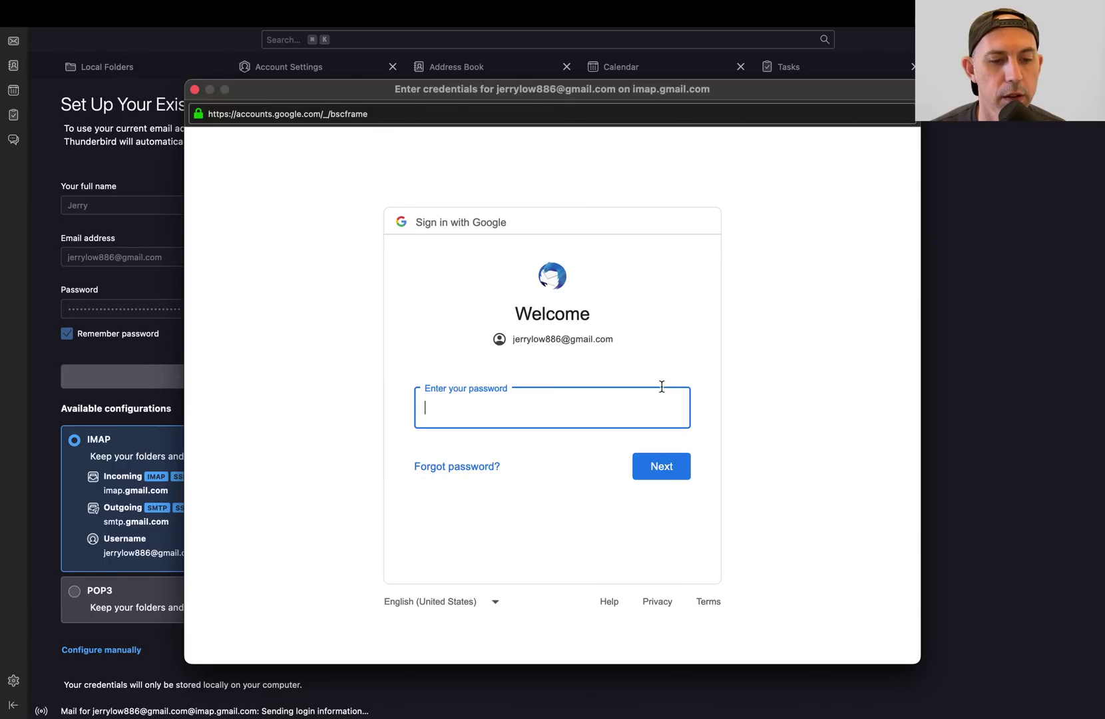
pyautogui.press('super+v')
pyautogui.click(666, 468)
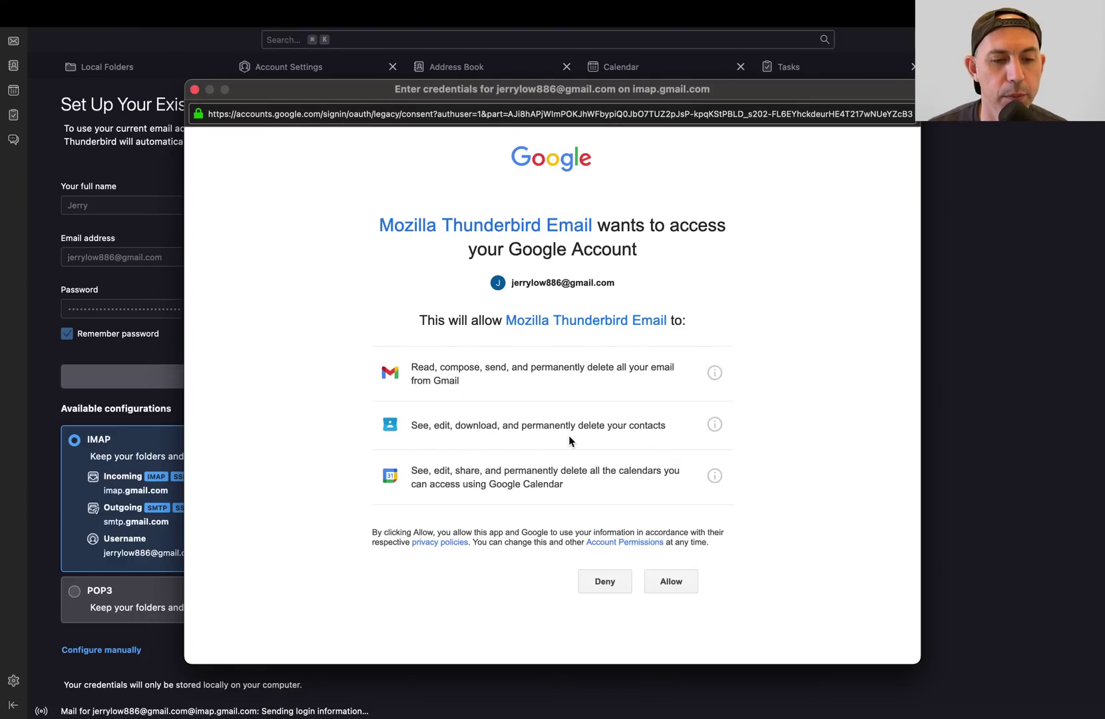
pyautogui.click(668, 582)
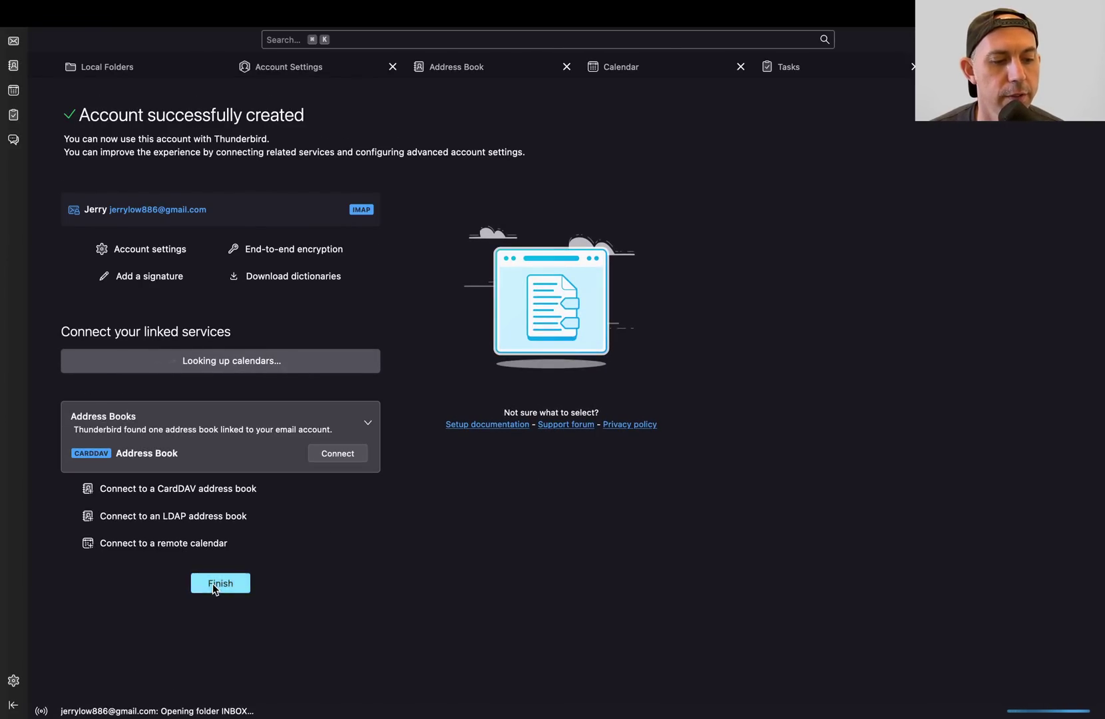
pyautogui.click(213, 583)
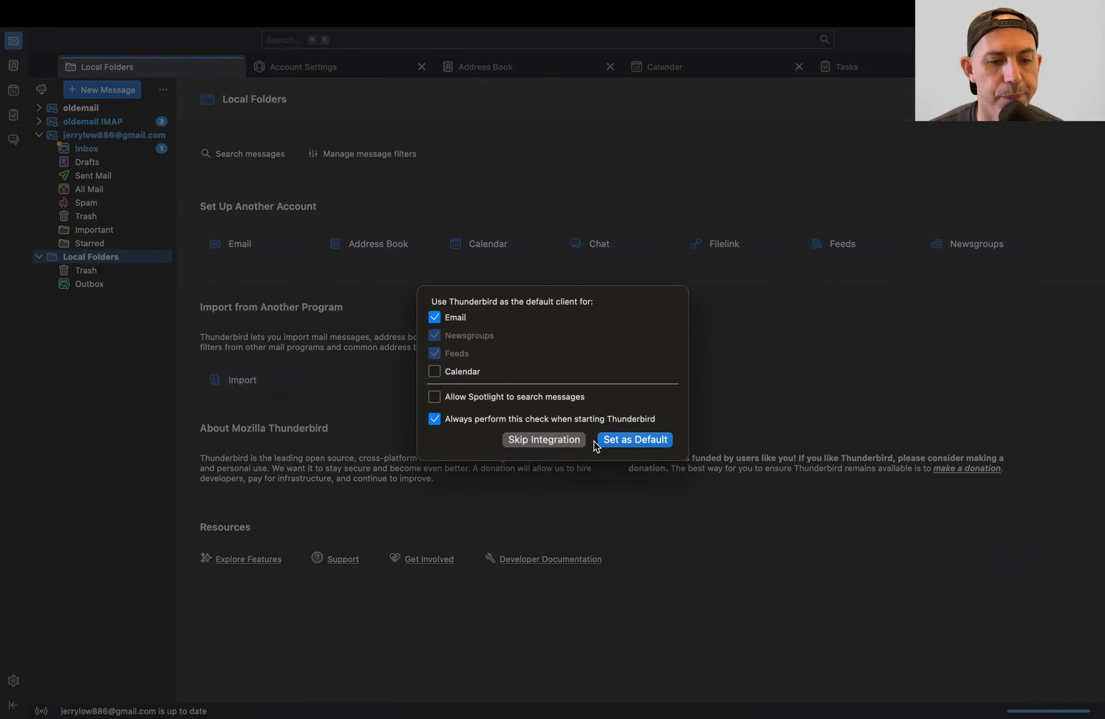
pyautogui.click(567, 440)
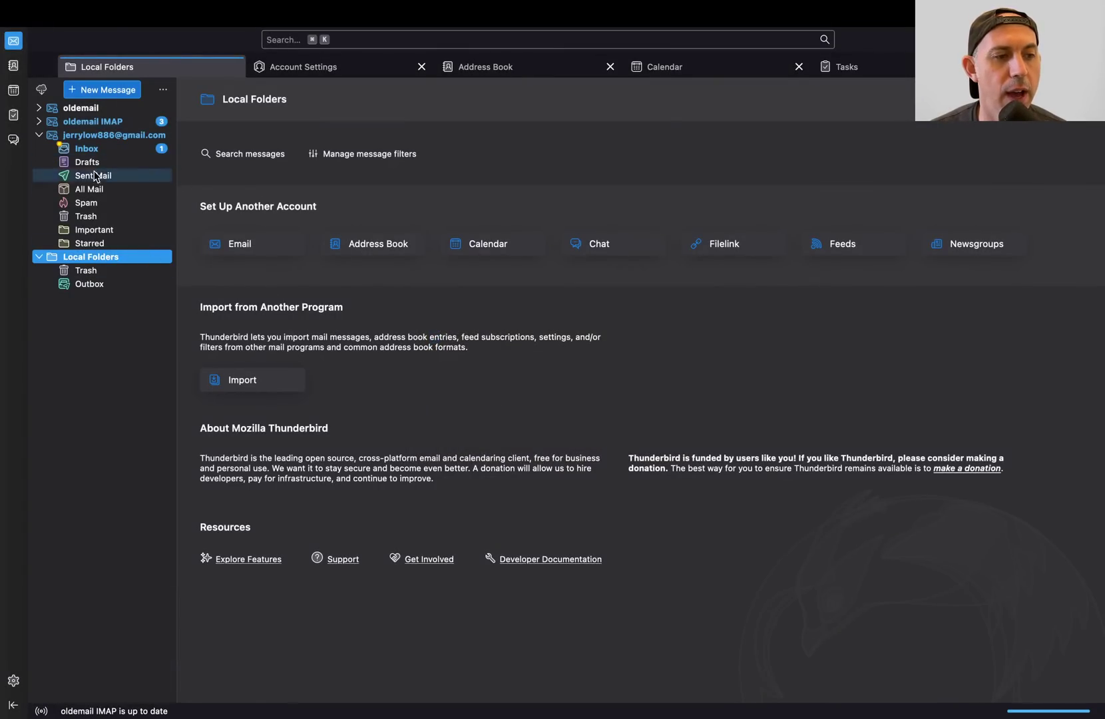
# Step: View the Security alert message in the new account's inbox and return to the account overview
pyautogui.click(120, 139)
pyautogui.click(122, 148)
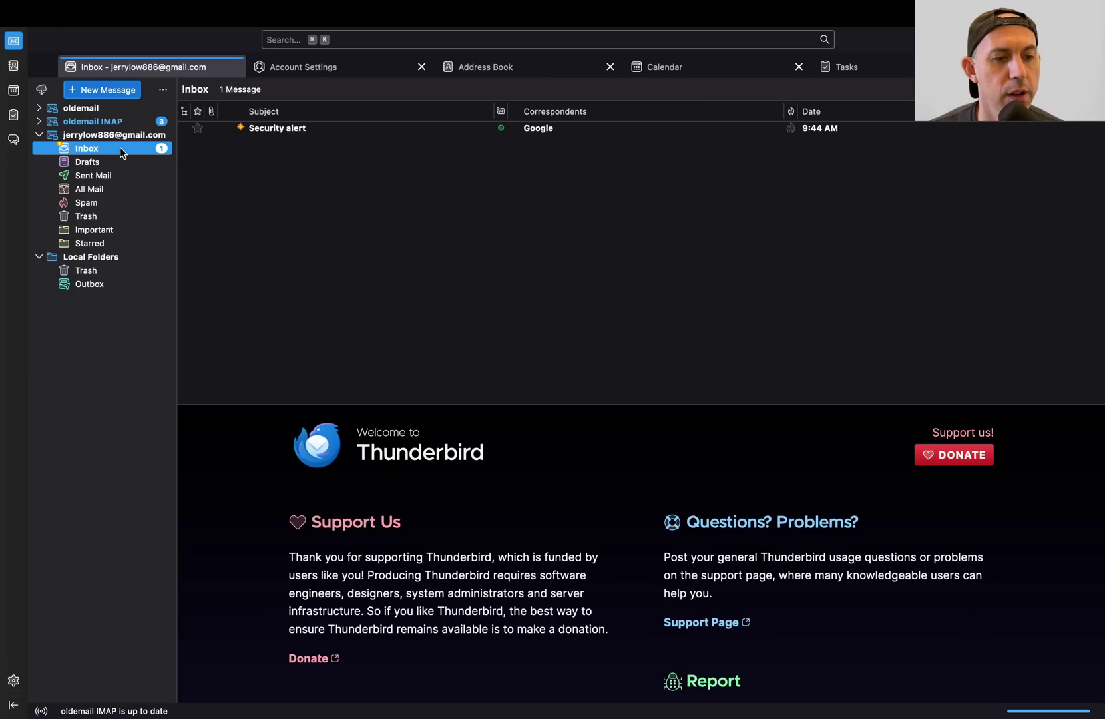
pyautogui.click(303, 130)
pyautogui.click(123, 137)
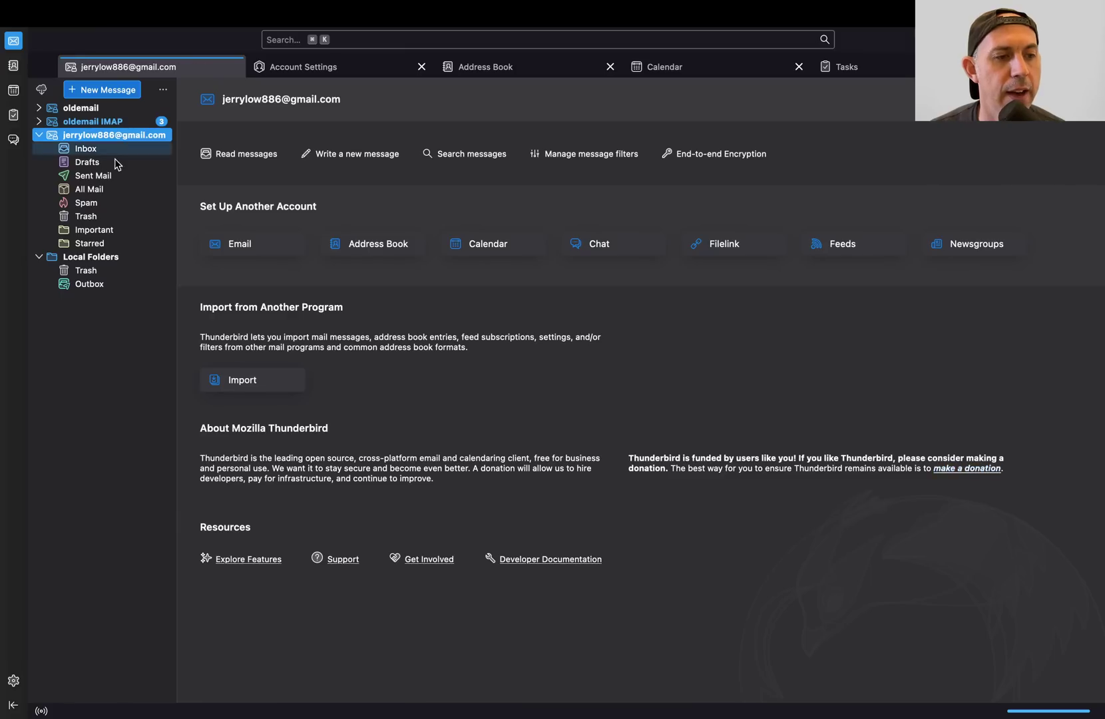
# Step: Open the account settings for Local Folders
pyautogui.click(120, 259)
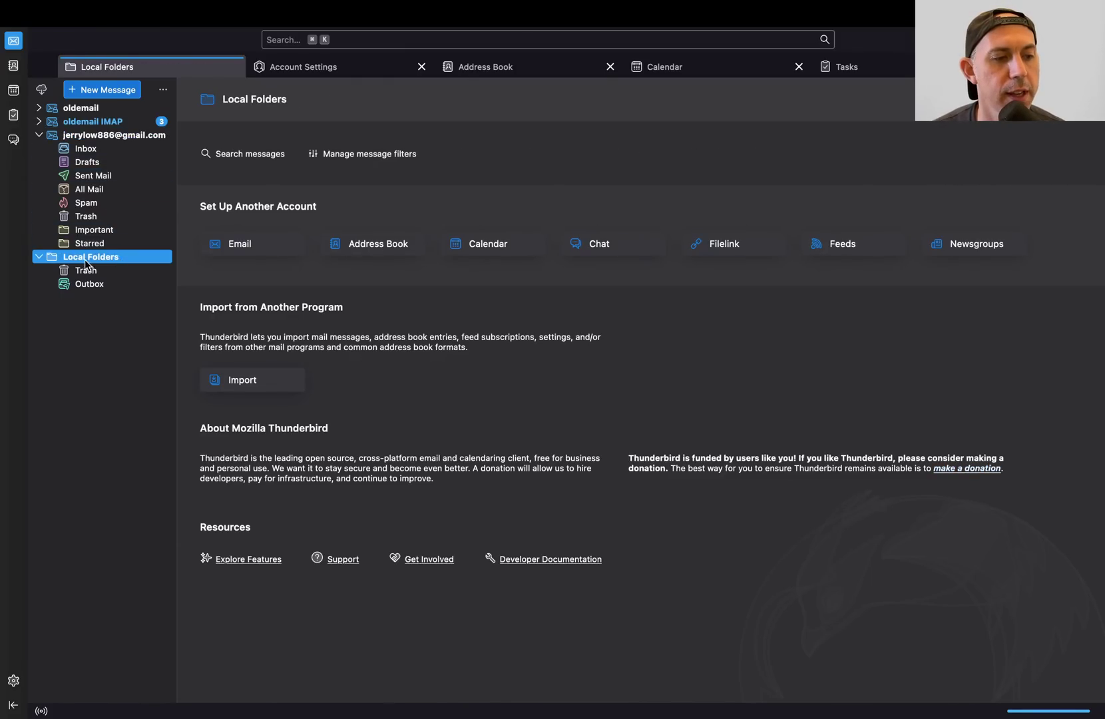
pyautogui.rightClick(120, 259)
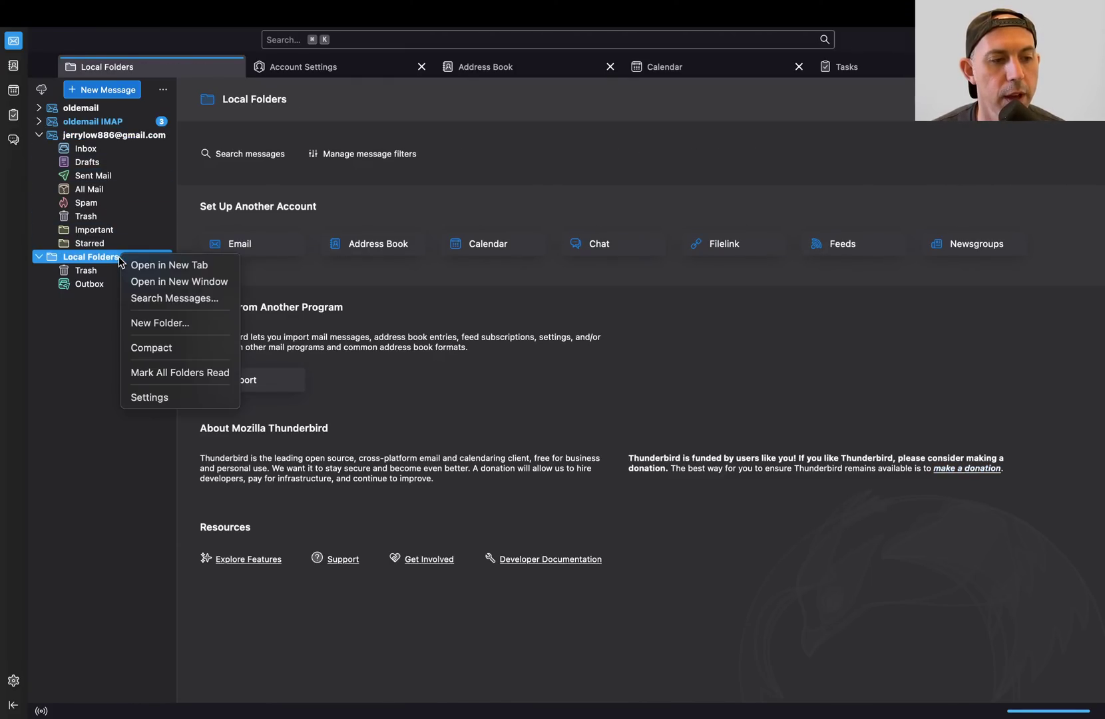
pyautogui.click(165, 400)
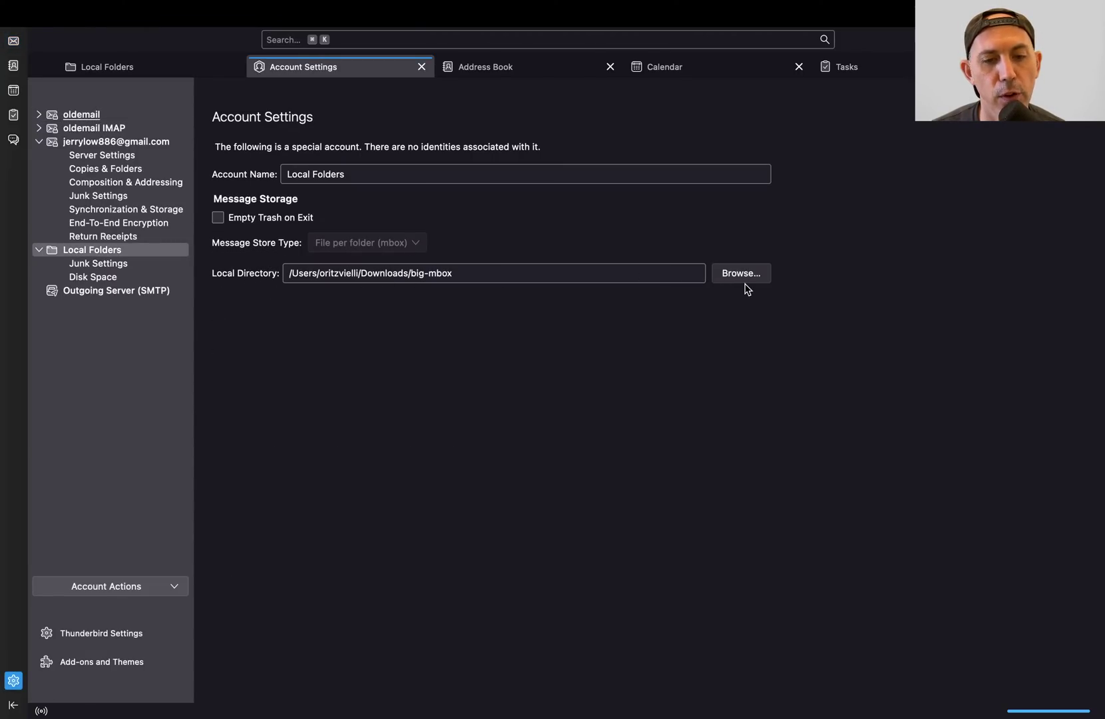
# Step: Switch to Finder, go back to Downloads and locate the Takeout 7 folder extracted from takeout-20240712T014001Z-001.zip
pyautogui.hotkey('ctrl', 'Left')
pyautogui.click(372, 146)
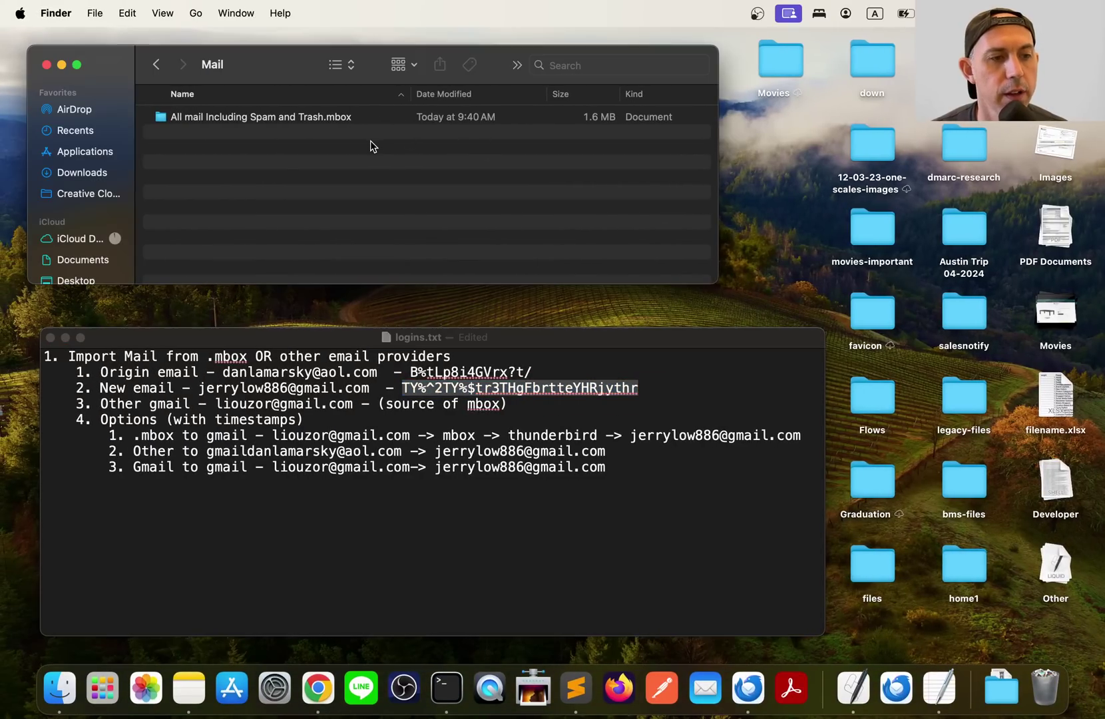
pyautogui.click(159, 65)
pyautogui.click(160, 65)
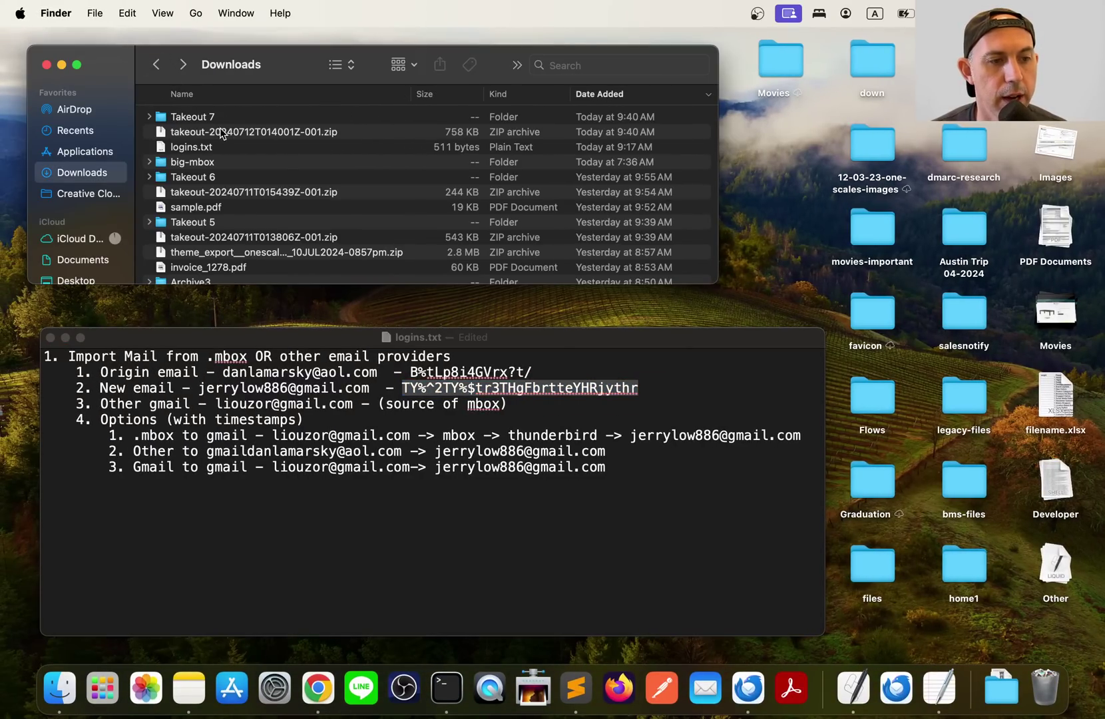
pyautogui.click(259, 134)
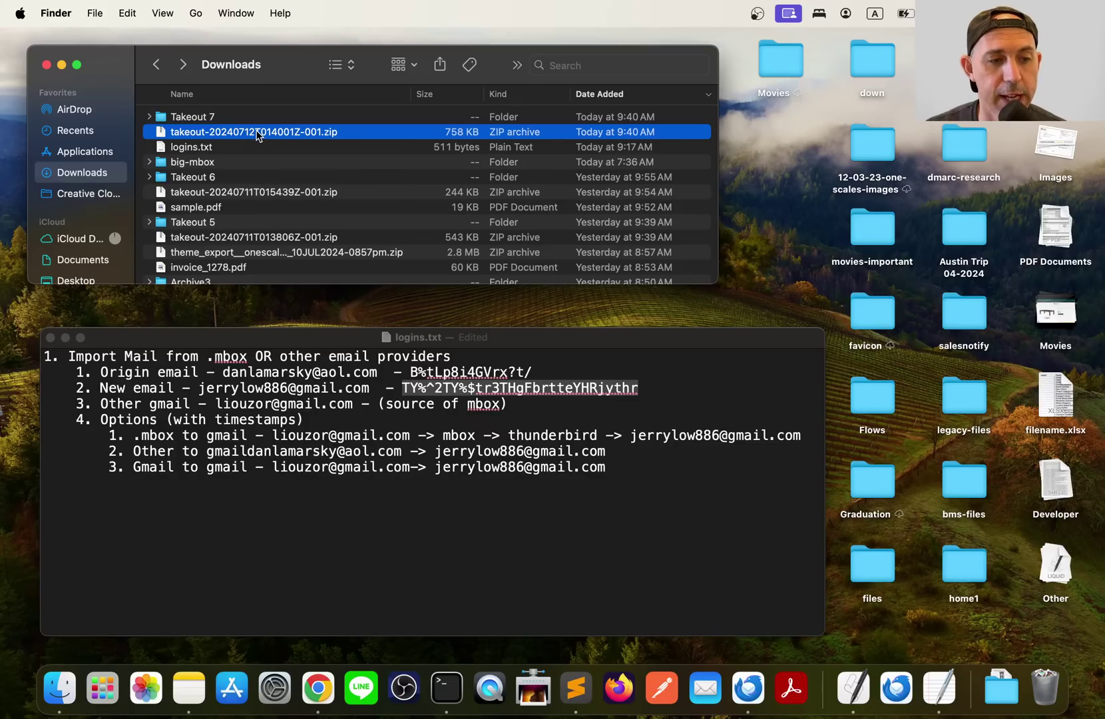
pyautogui.click(179, 118)
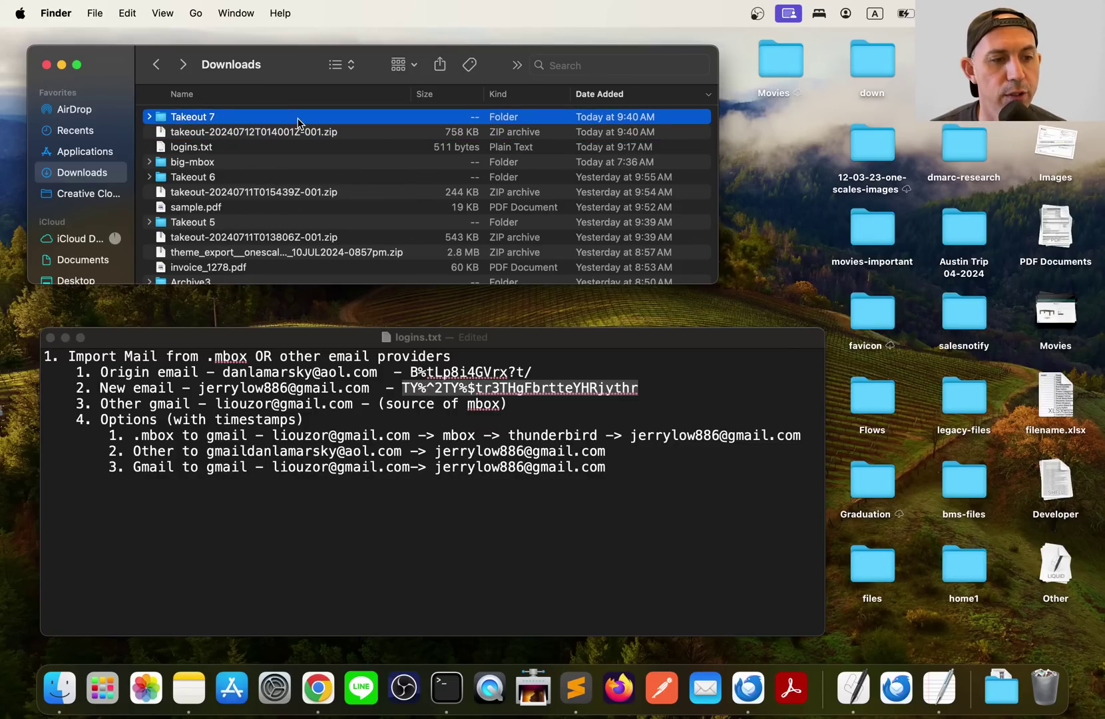
# Step: Set the Local Folders directory to the Mail folder inside Downloads/Takeout 7 and restart Thunderbird to apply it
pyautogui.press('super+Tab')
pyautogui.click(741, 274)
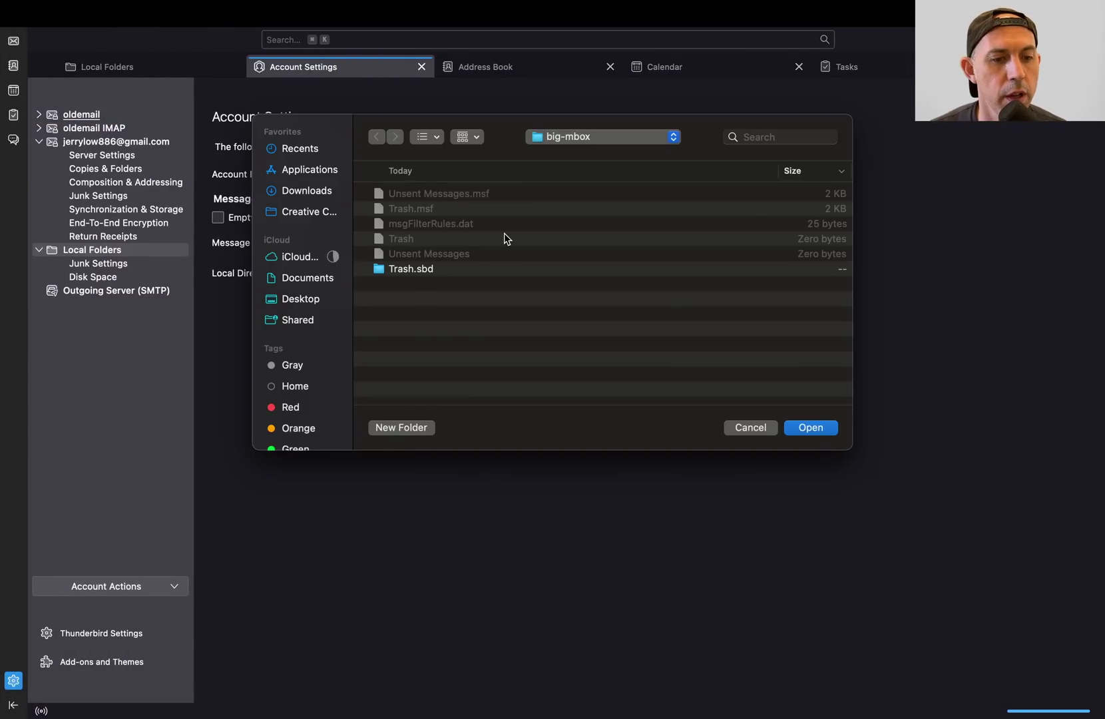
pyautogui.click(330, 191)
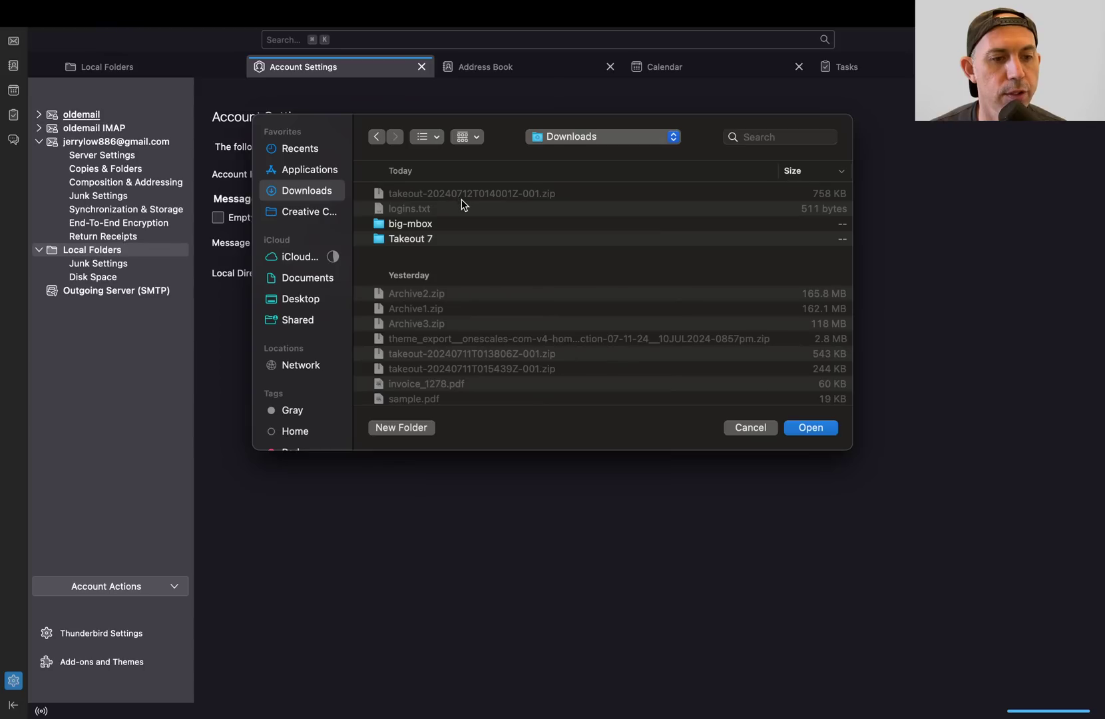
pyautogui.doubleClick(438, 238)
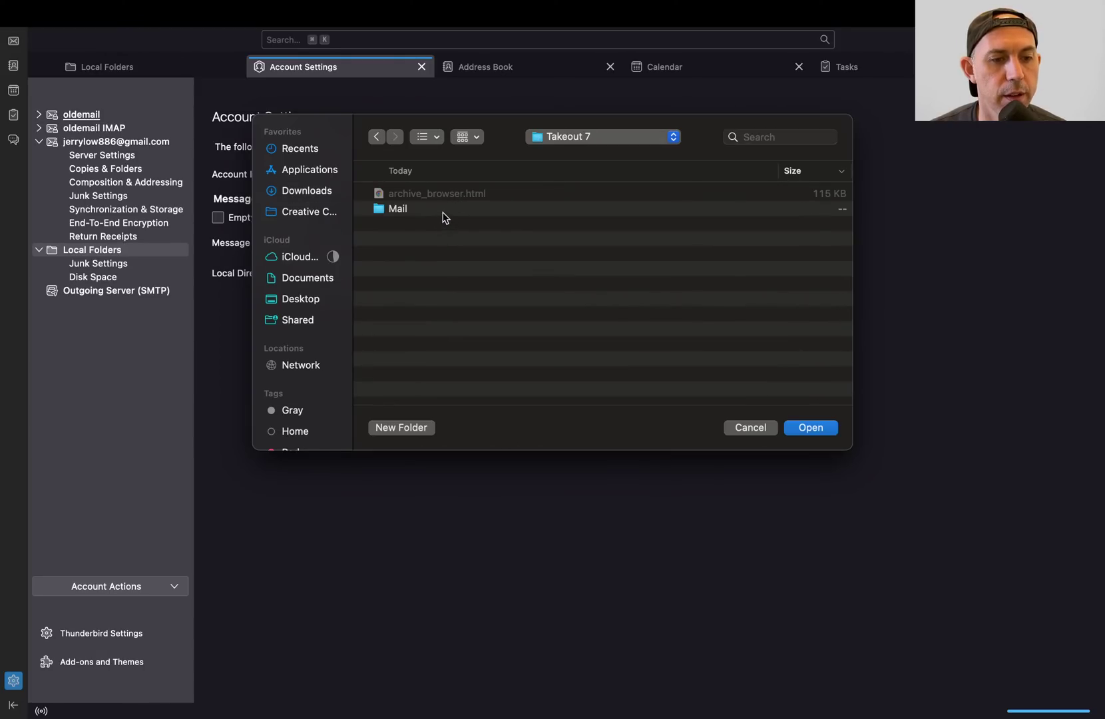
pyautogui.doubleClick(443, 209)
pyautogui.click(818, 428)
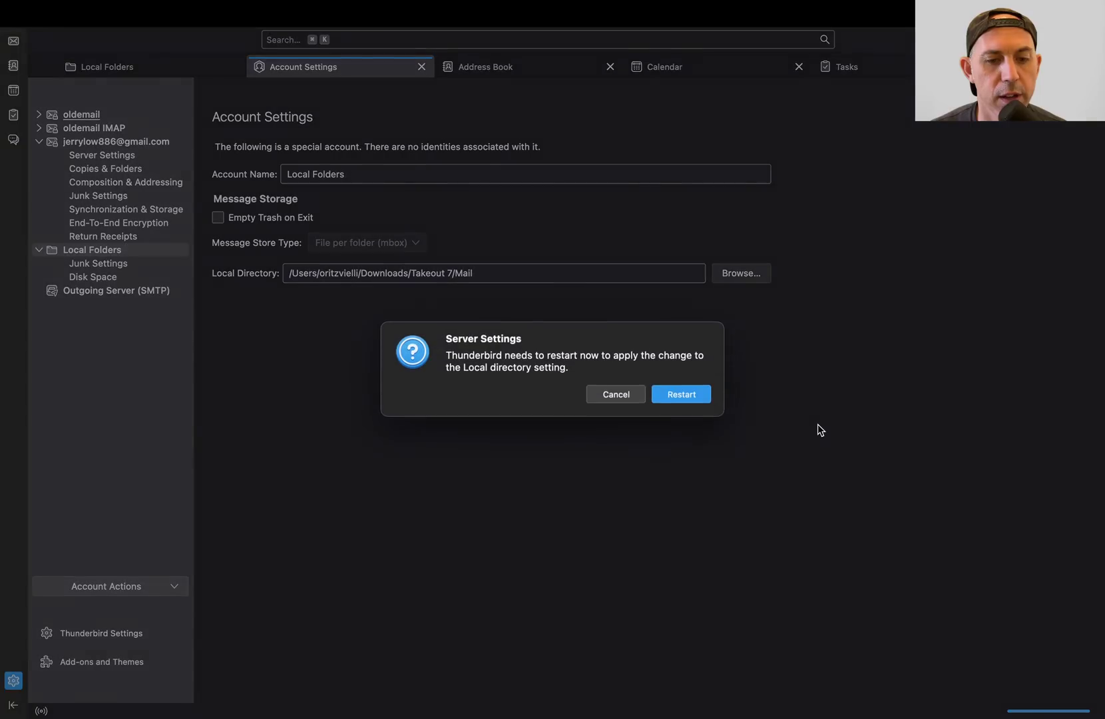
pyautogui.click(688, 398)
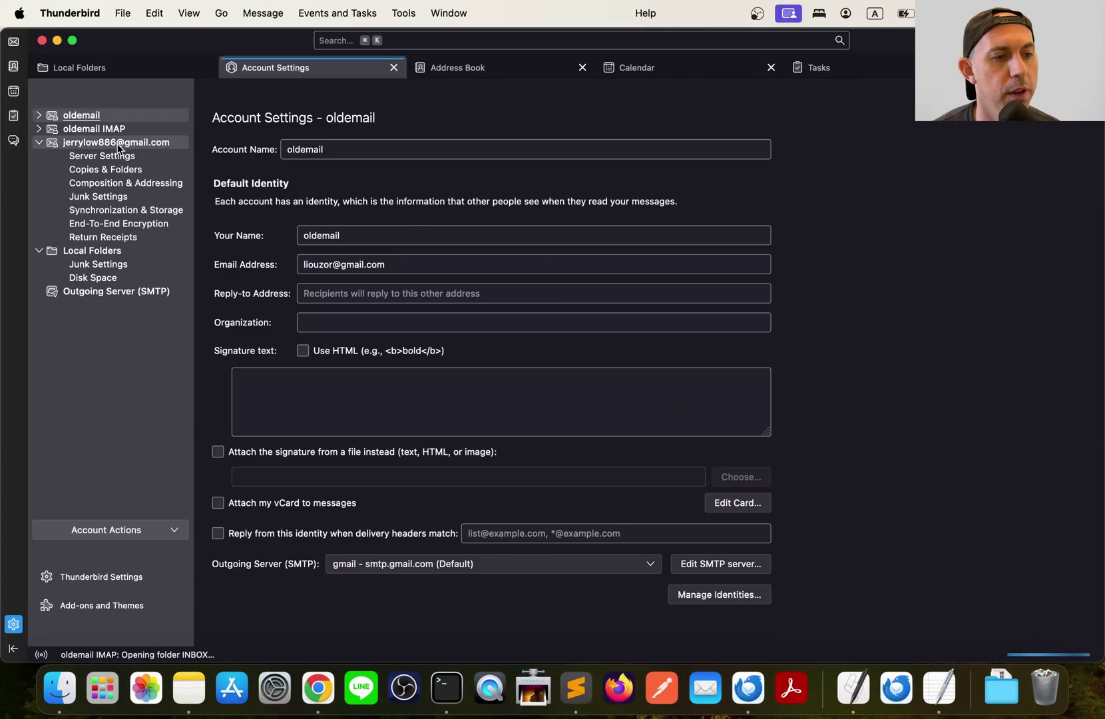
# Step: Check the new account's and Local Folders' settings, and view the messages in the local All mail Including Spam and Trash.mbox folder
pyautogui.click(118, 144)
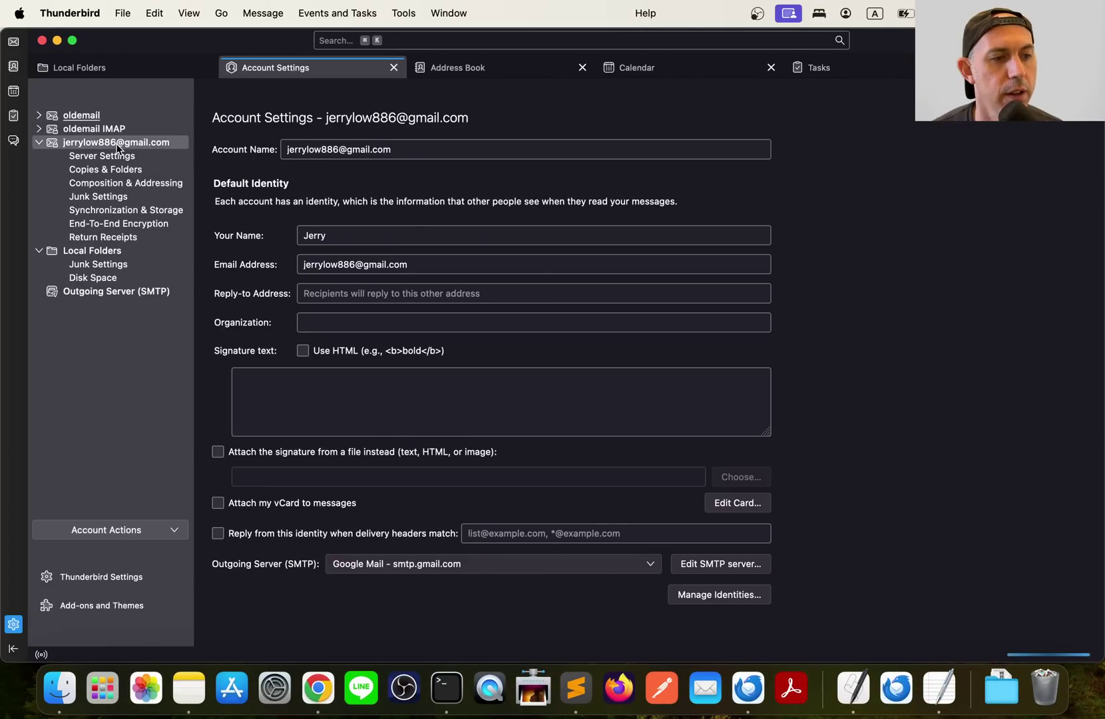
pyautogui.click(108, 250)
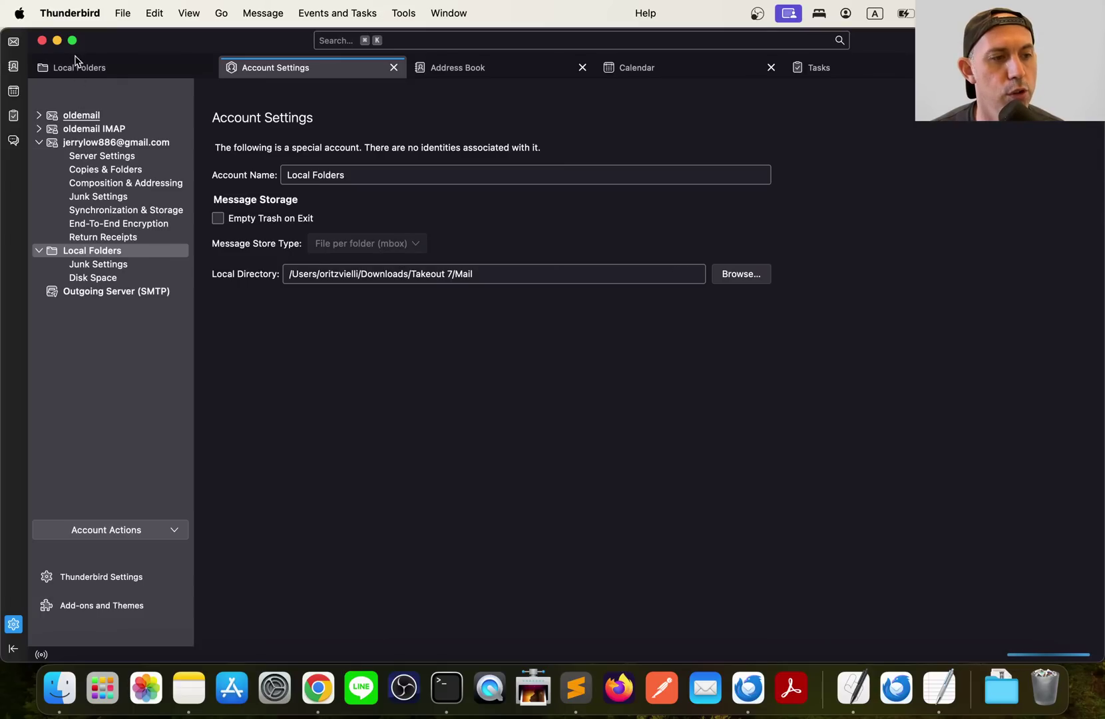
pyautogui.click(13, 43)
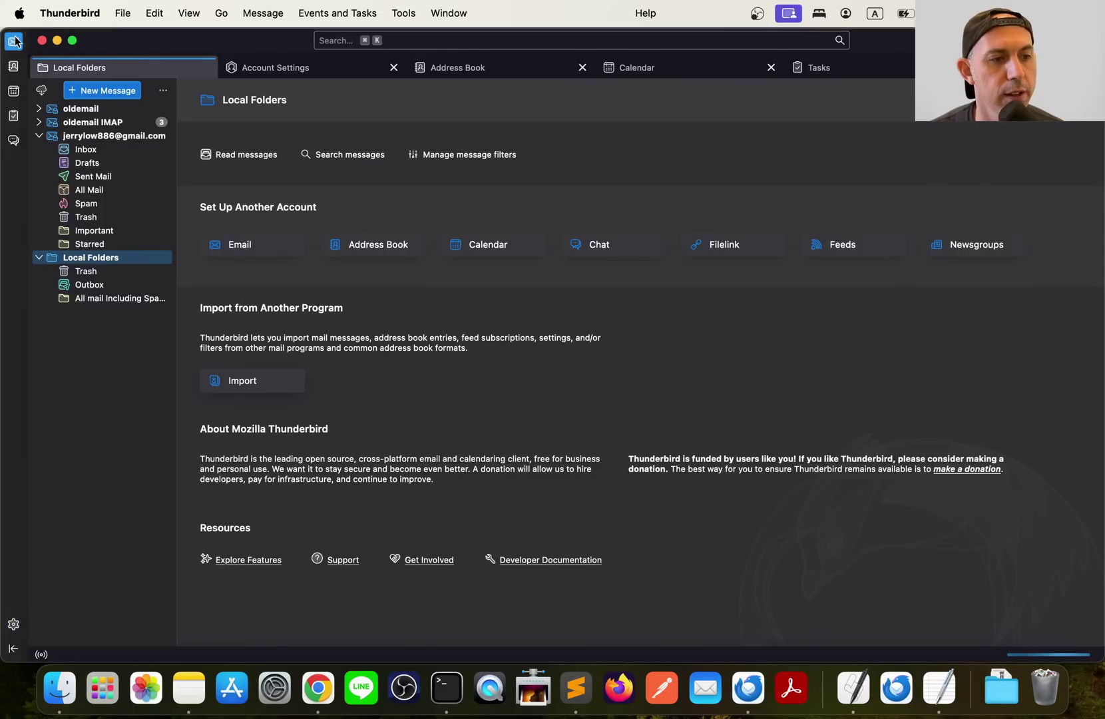
pyautogui.click(103, 262)
pyautogui.click(114, 299)
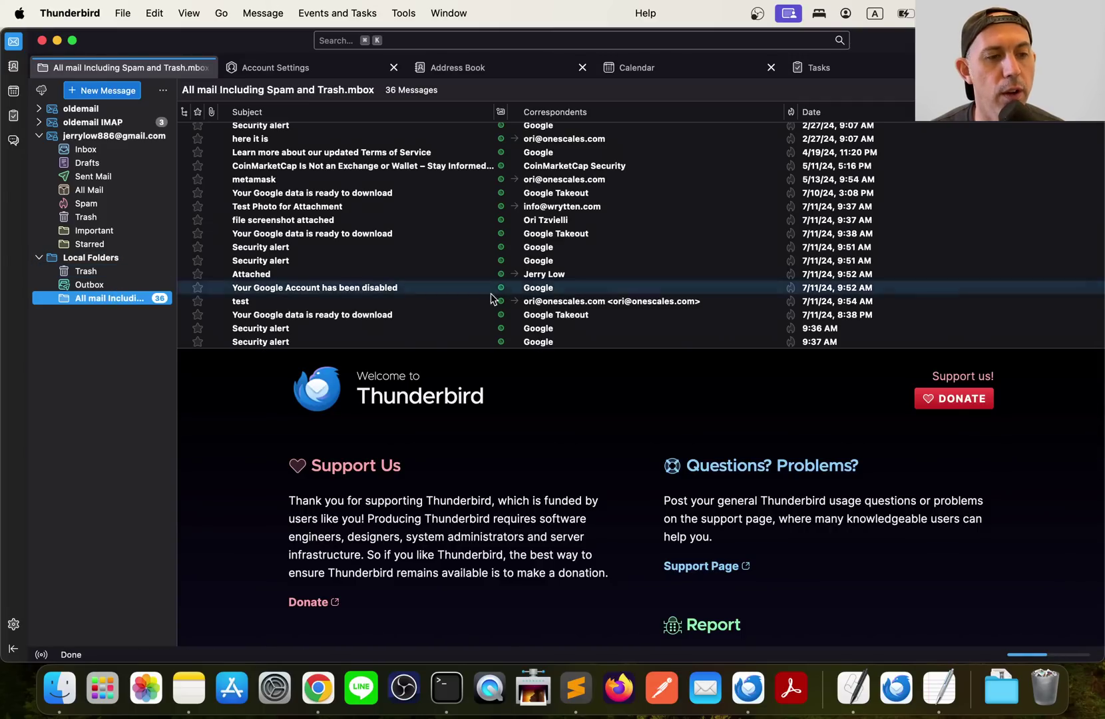
pyautogui.scroll(5, 378, 262)
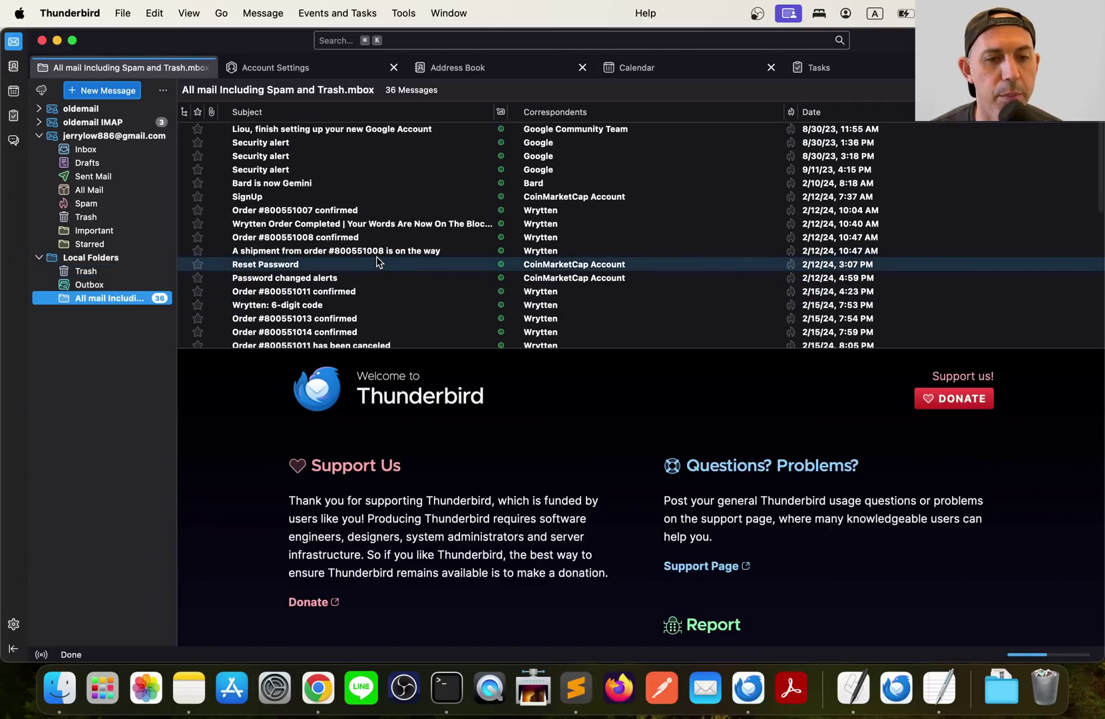
# Step: Copy the All mail Including Spam and Trash.mbox folder from Local Folders into the new Gmail account's Inbox and open the copy
pyautogui.rightClick(126, 303)
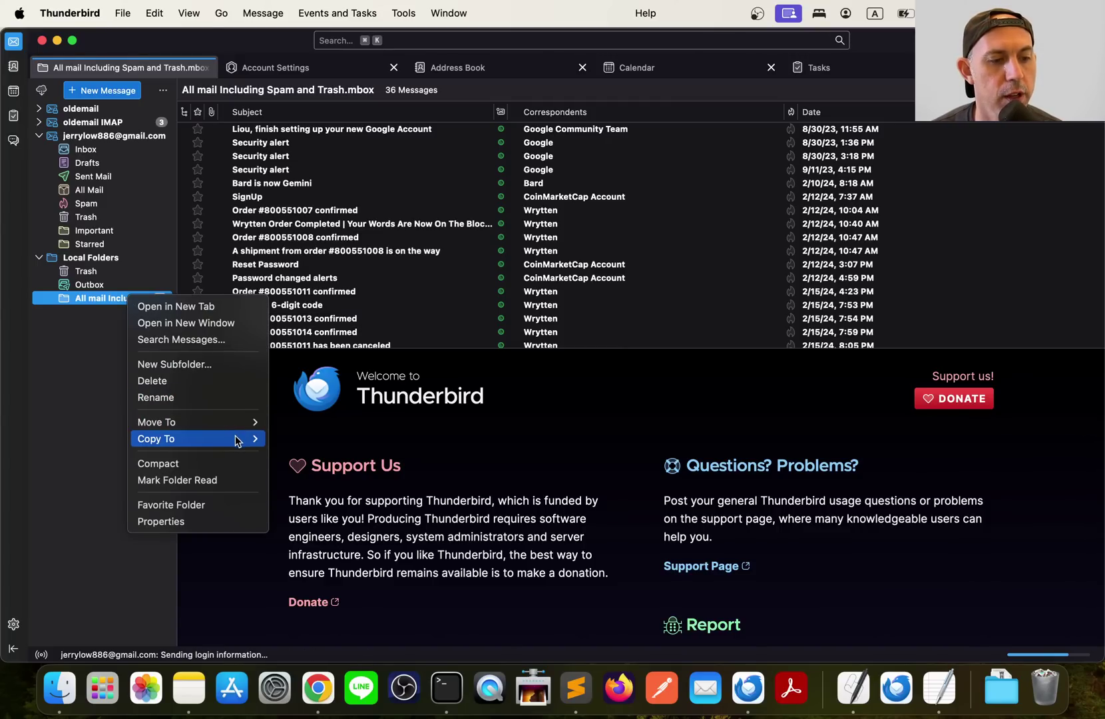
pyautogui.moveTo(248, 425)
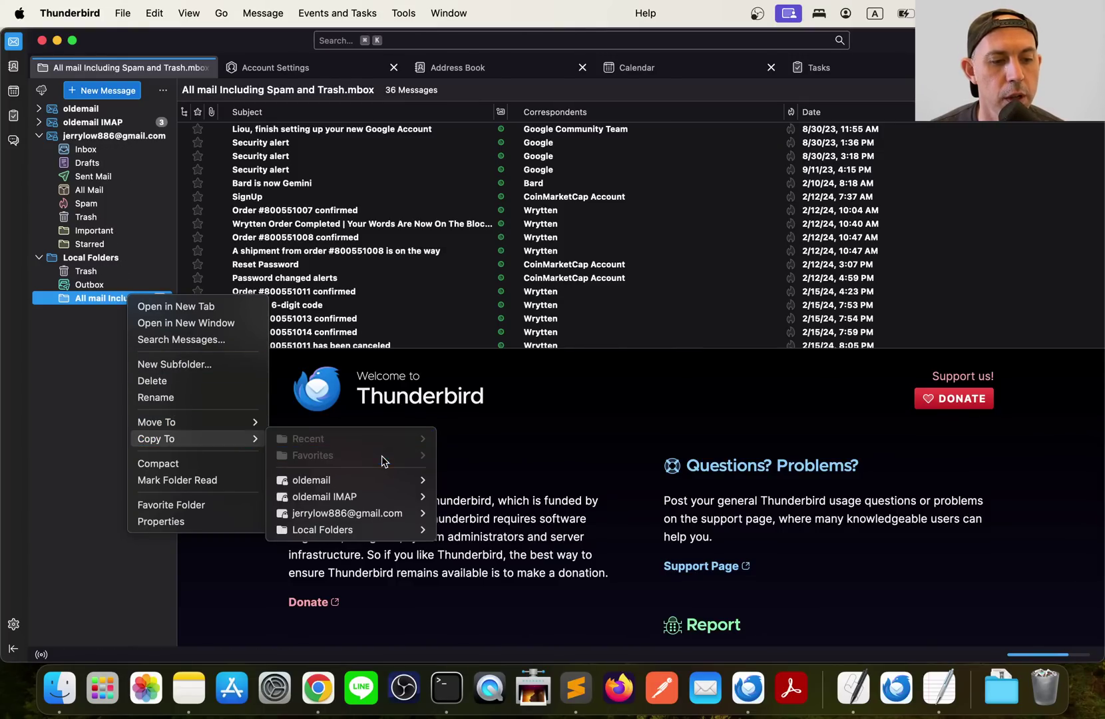
pyautogui.moveTo(396, 516)
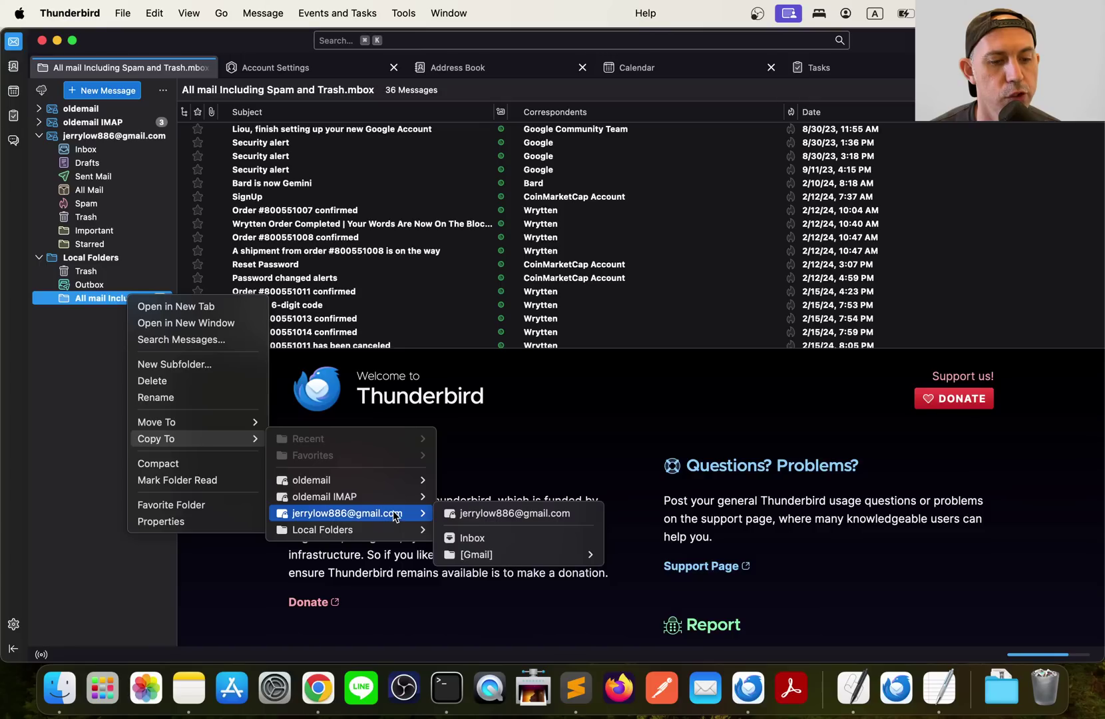
pyautogui.click(508, 537)
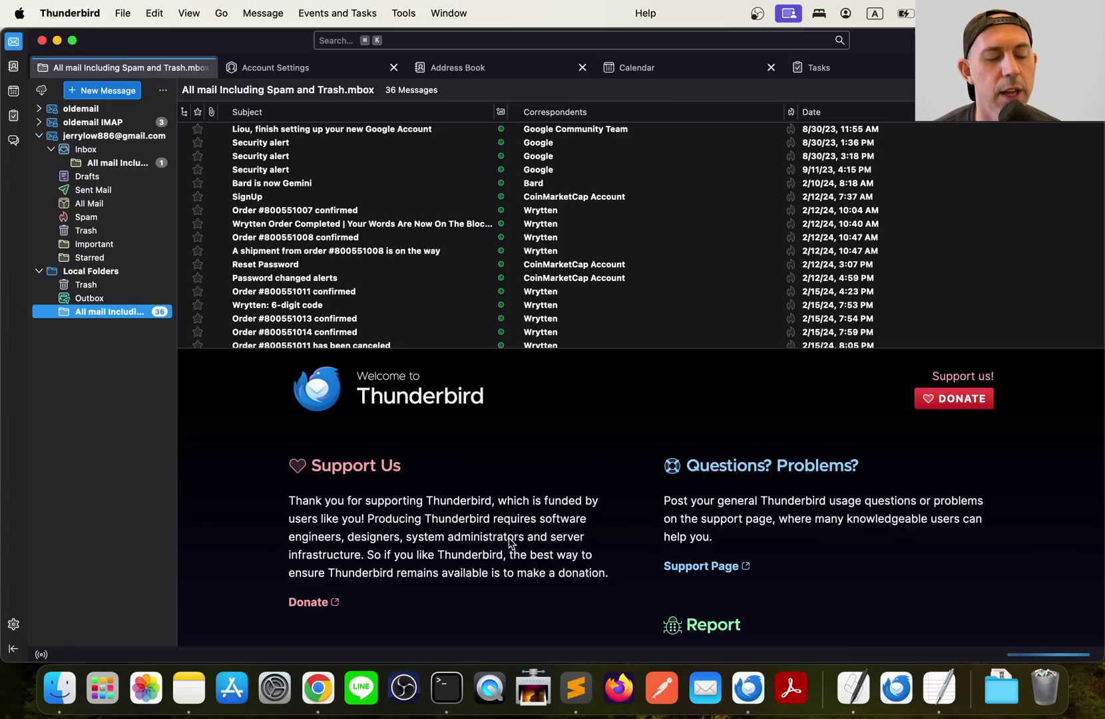
pyautogui.click(120, 165)
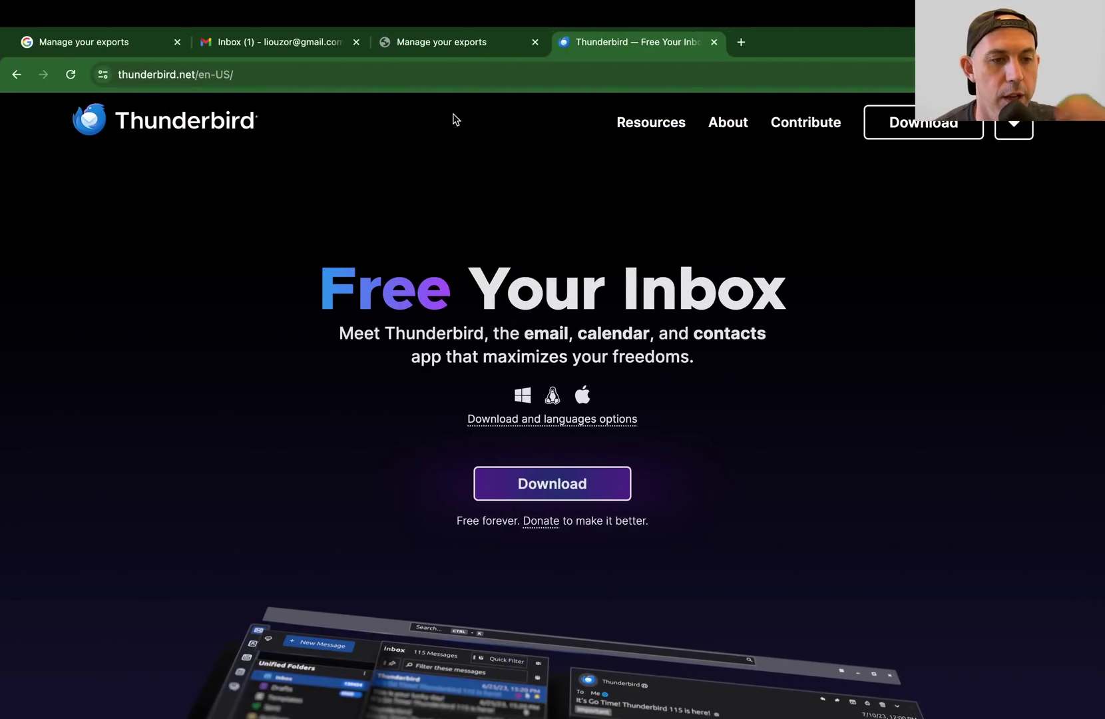
# Step: Switch to the new account's Gmail in Chrome, reload its inbox and view the INBOX/All mail Including Spam and Trash.mbox label
pyautogui.hotkey('ctrl', 'Right')
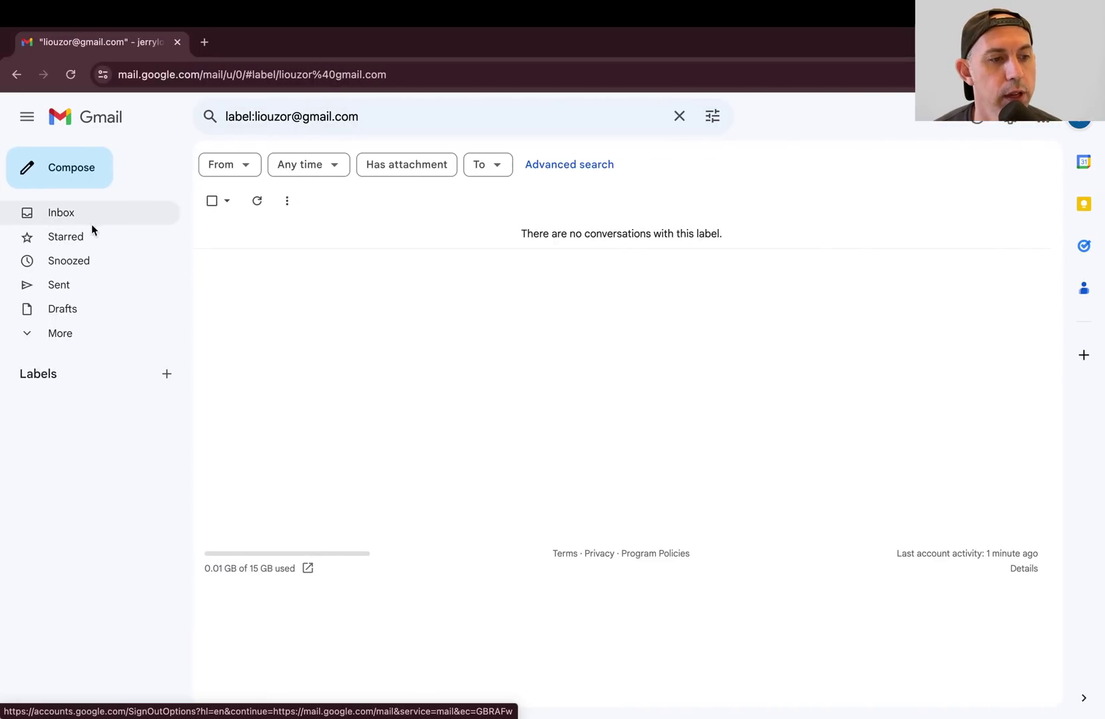
pyautogui.click(78, 217)
pyautogui.click(297, 73)
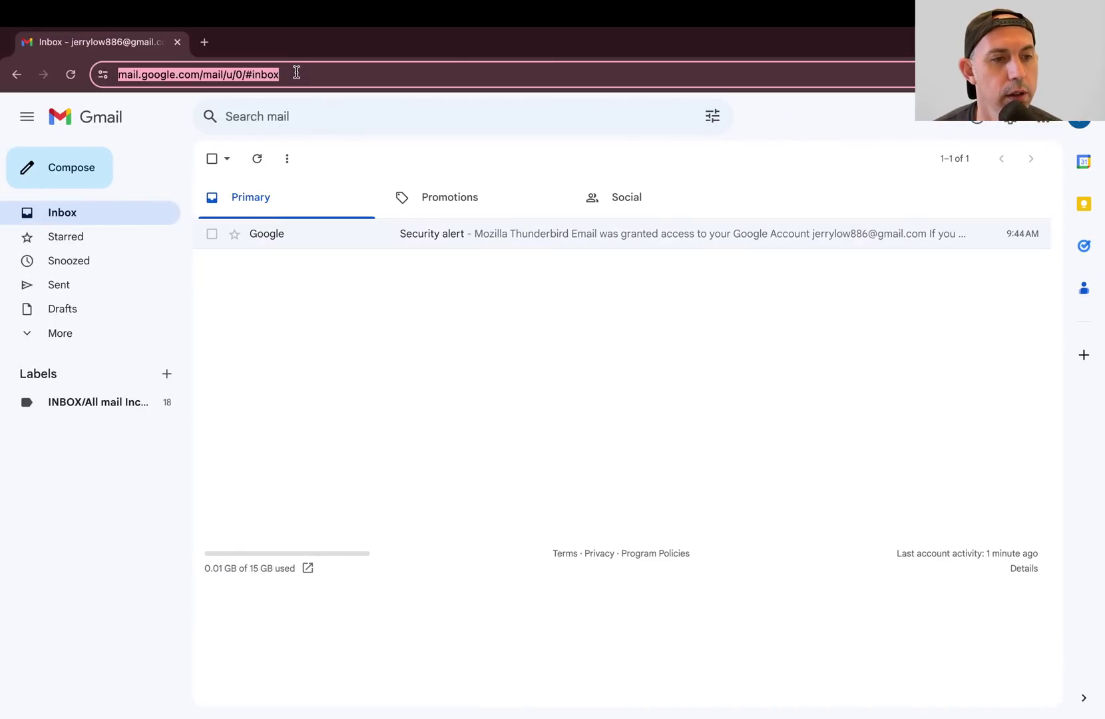
pyautogui.press('Return')
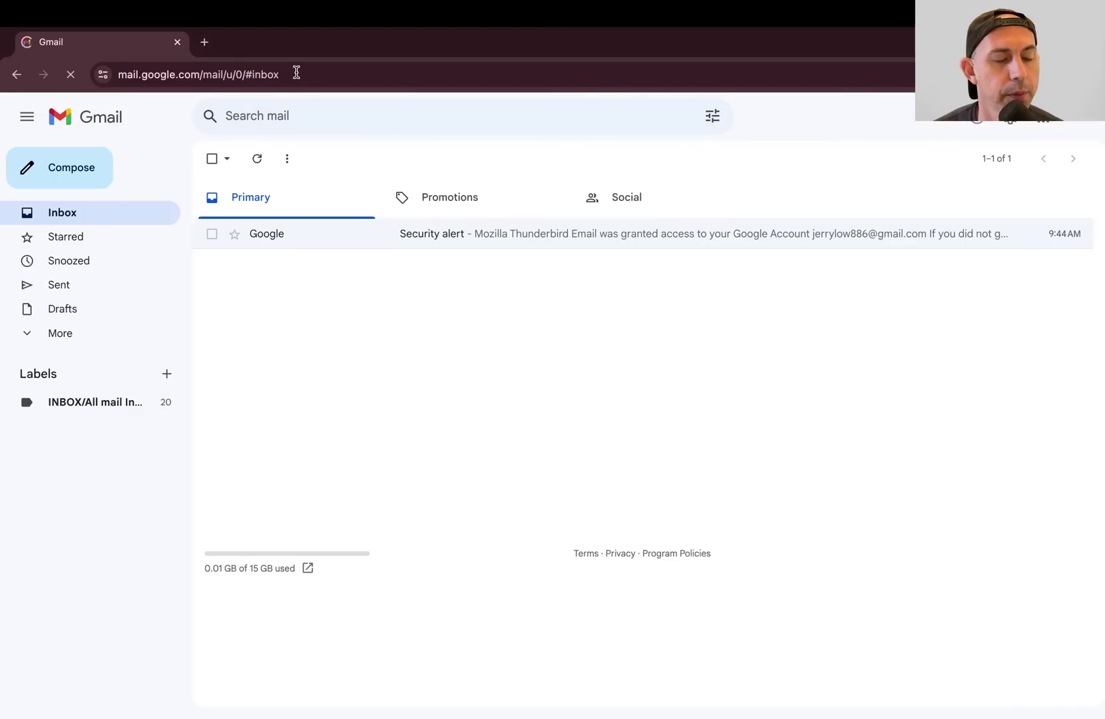
pyautogui.click(106, 410)
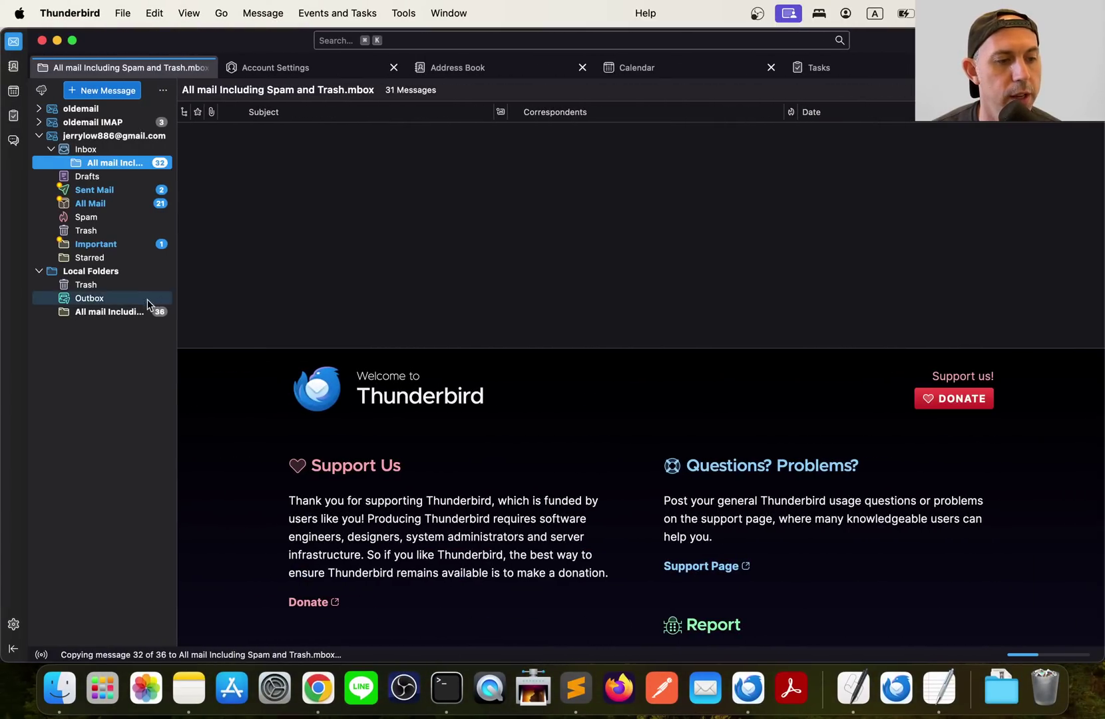
# Step: Select all messages in the Local Folders mbox folder in Thunderbird and view the destinations they can be copied to
pyautogui.click(120, 311)
pyautogui.click(354, 168)
pyautogui.press('super+a')
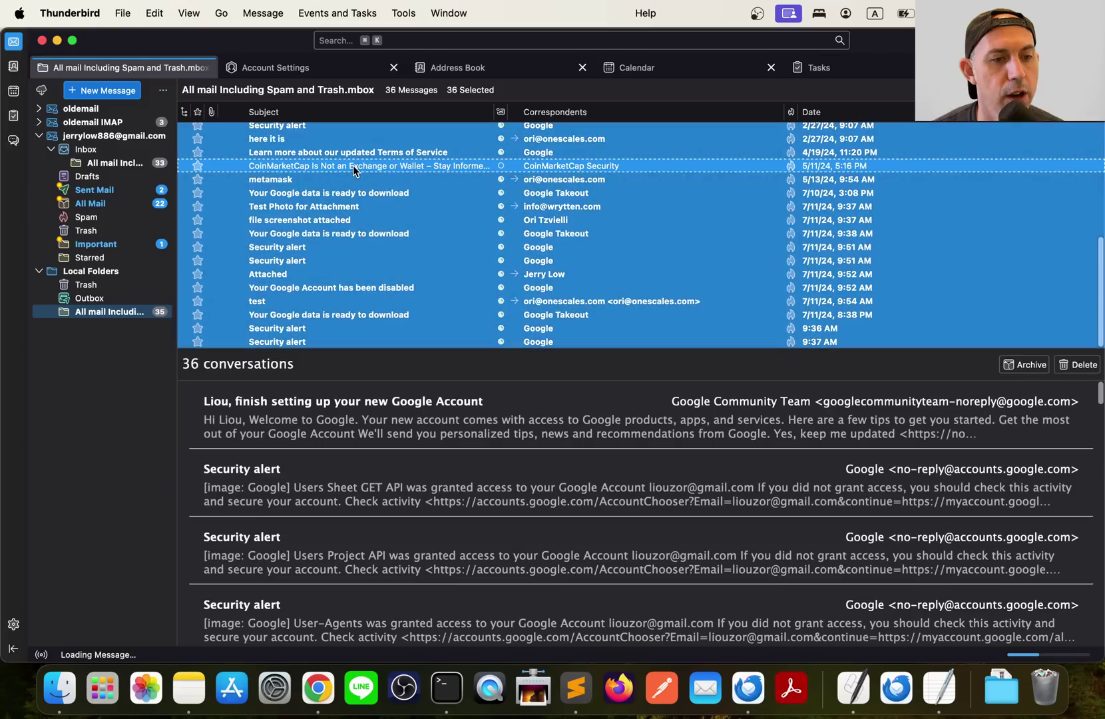
pyautogui.rightClick(398, 168)
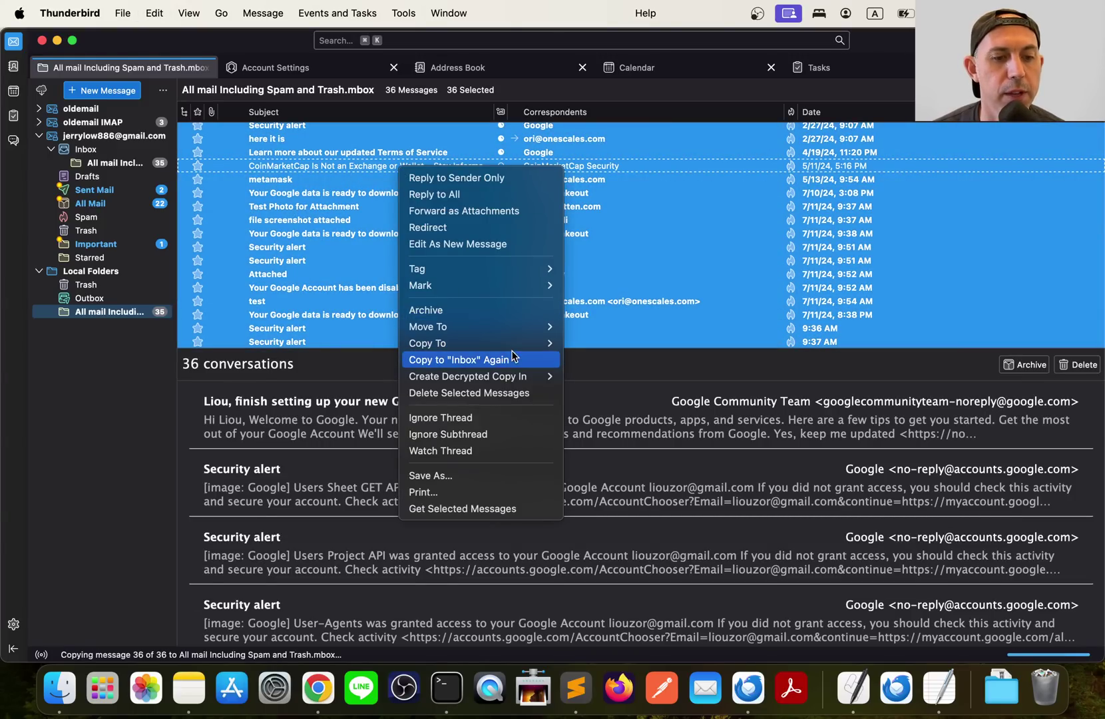
pyautogui.moveTo(531, 345)
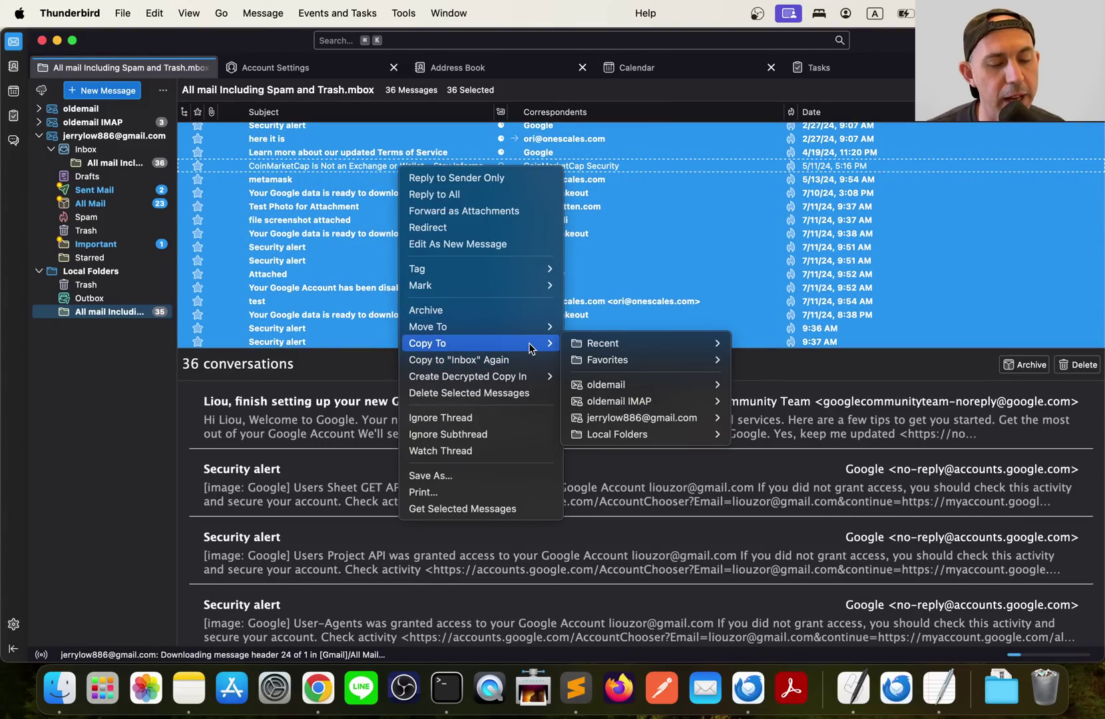
# Step: Switch to Gmail to look at the copied mbox label and its inbox, and return to Thunderbird
pyautogui.hotkey('ctrl', 'Right')
pyautogui.hotkey('ctrl', 'Right')
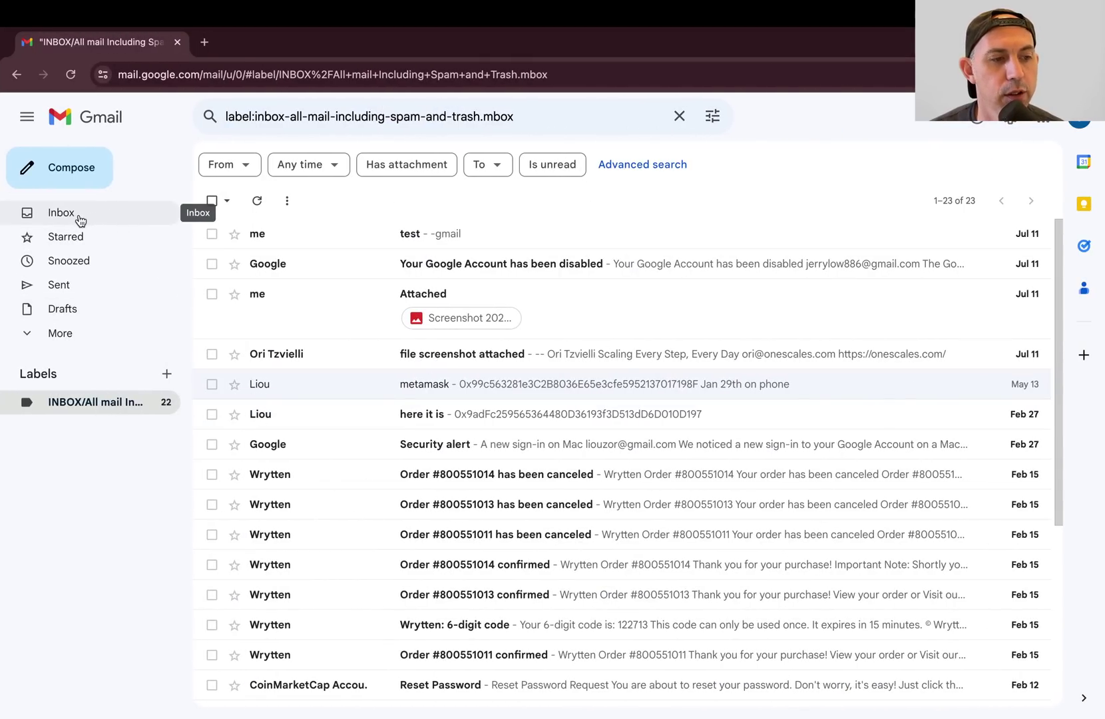
pyautogui.hotkey('ctrl', 'Left')
pyautogui.hotkey('ctrl', 'Left')
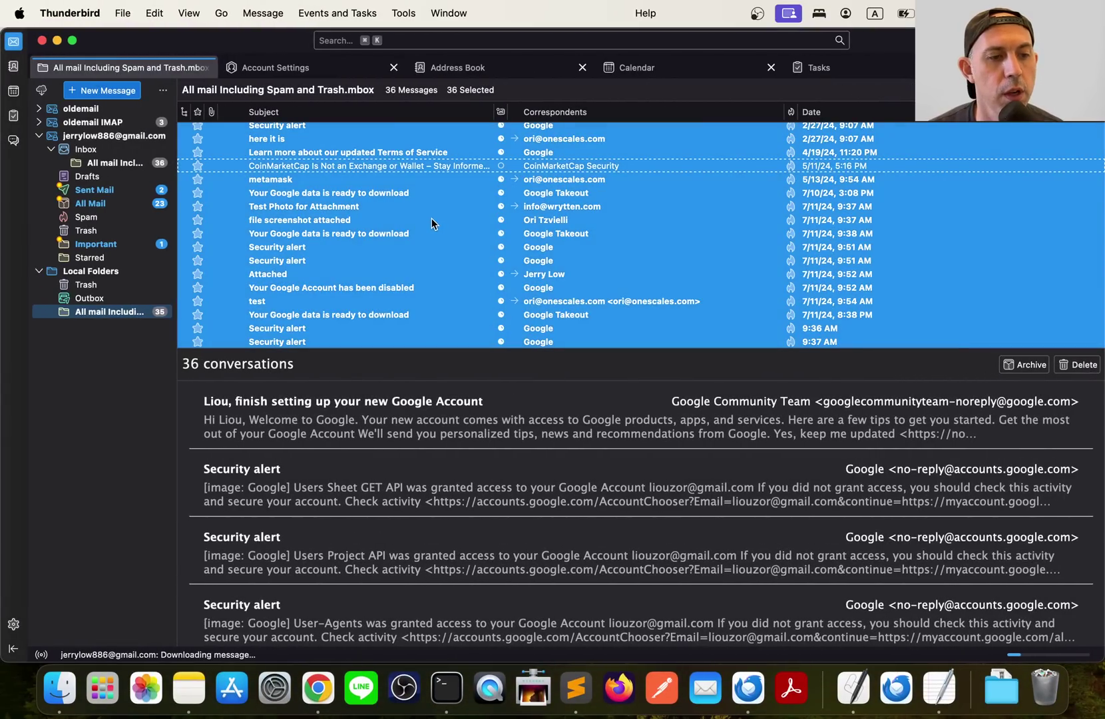
# Step: Examine the option of copying the selected messages directly into the new account's Inbox, and leave it without copying
pyautogui.rightClick(394, 222)
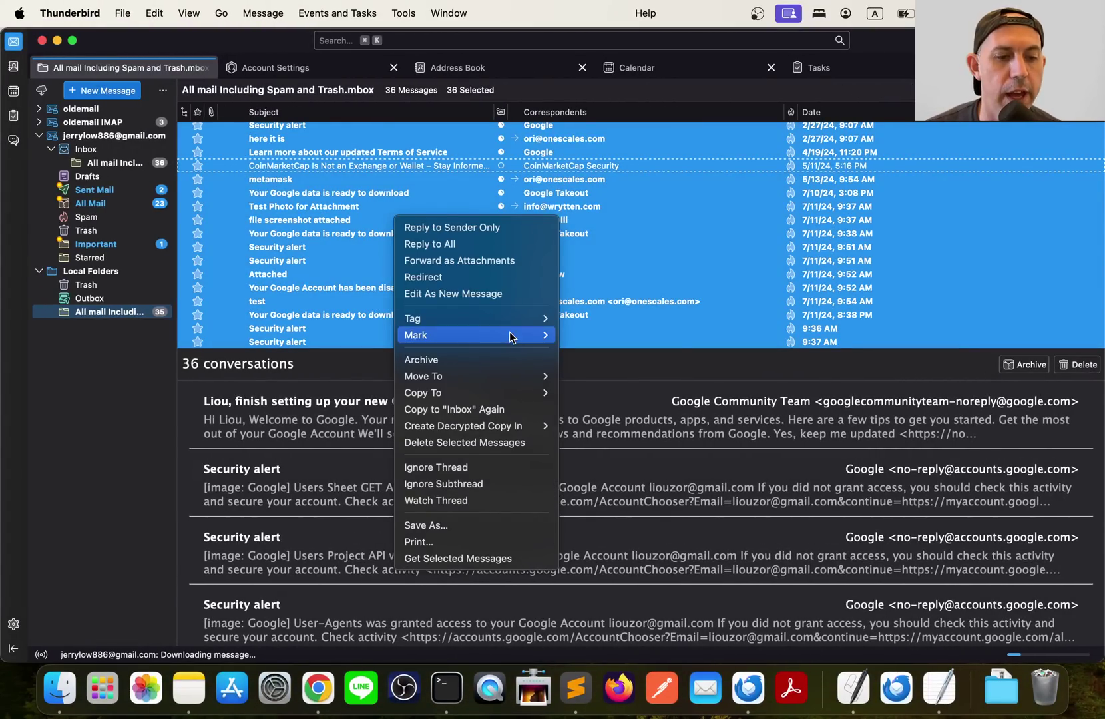
pyautogui.moveTo(522, 397)
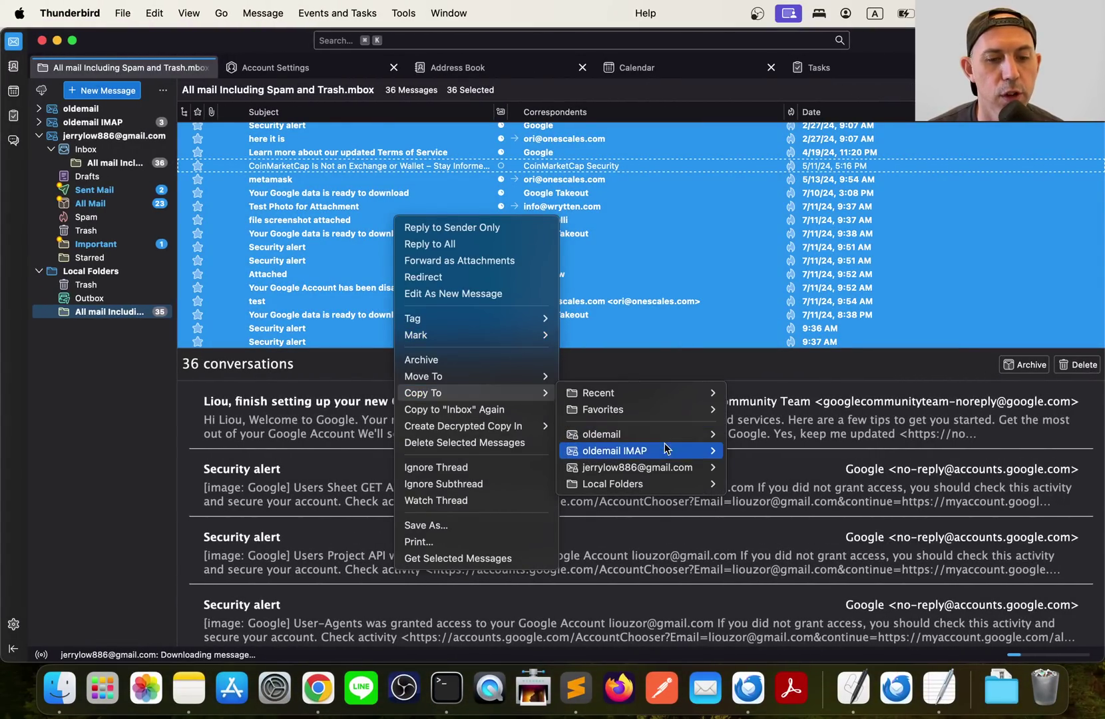
pyautogui.moveTo(675, 469)
pyautogui.moveTo(777, 474)
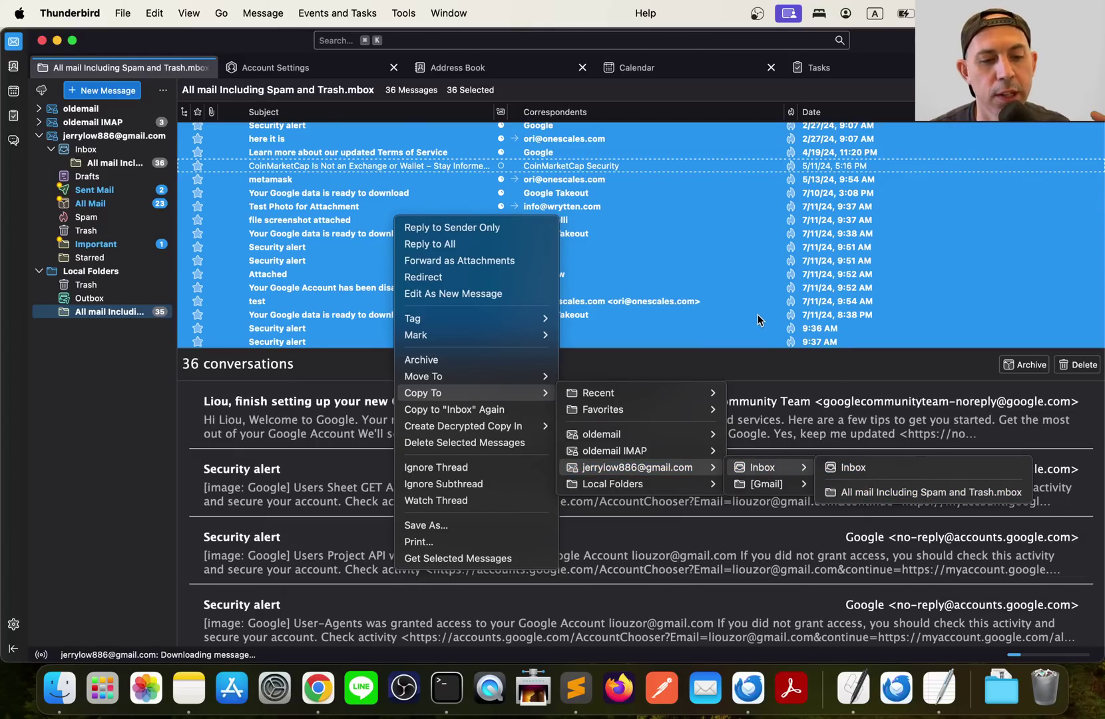
pyautogui.click(699, 277)
pyautogui.click(666, 317)
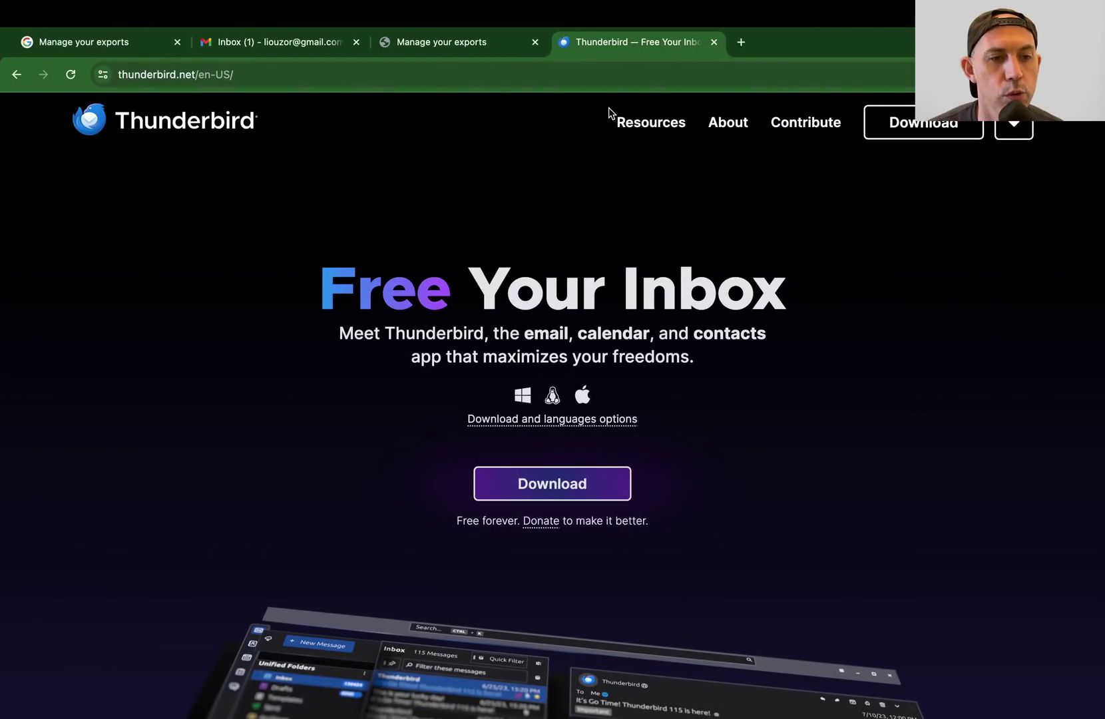
# Step: Switch to the new account's Gmail and move all conversations under the copied mbox label to Trash
pyautogui.hotkey('ctrl', 'Right')
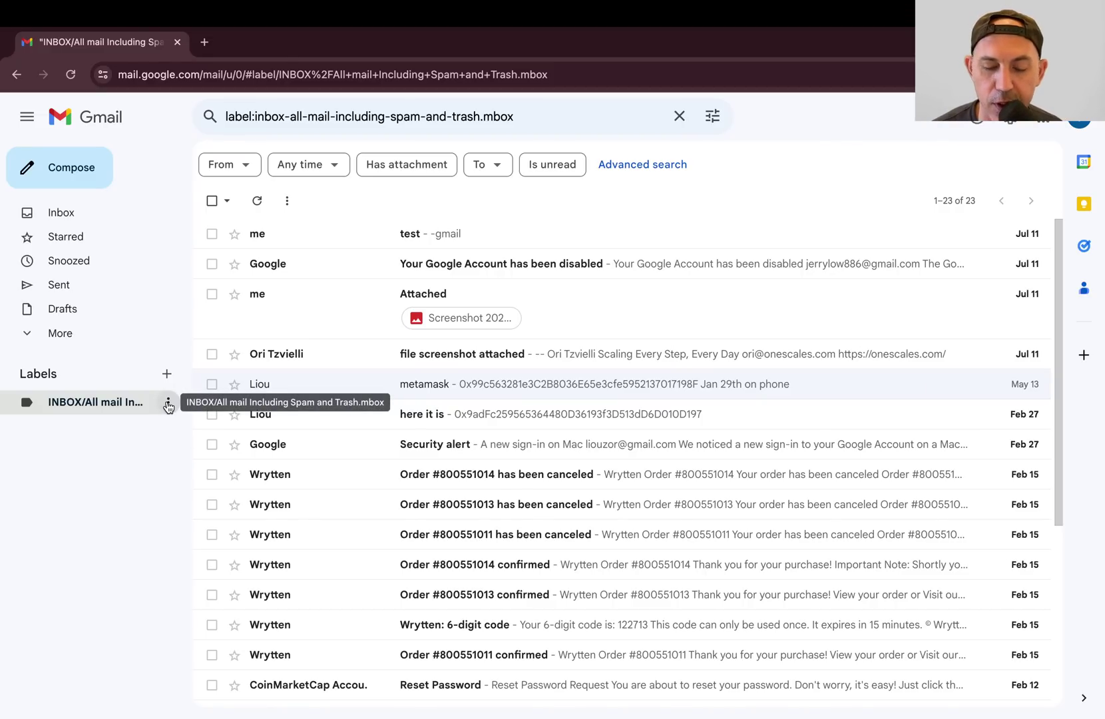
pyautogui.click(212, 201)
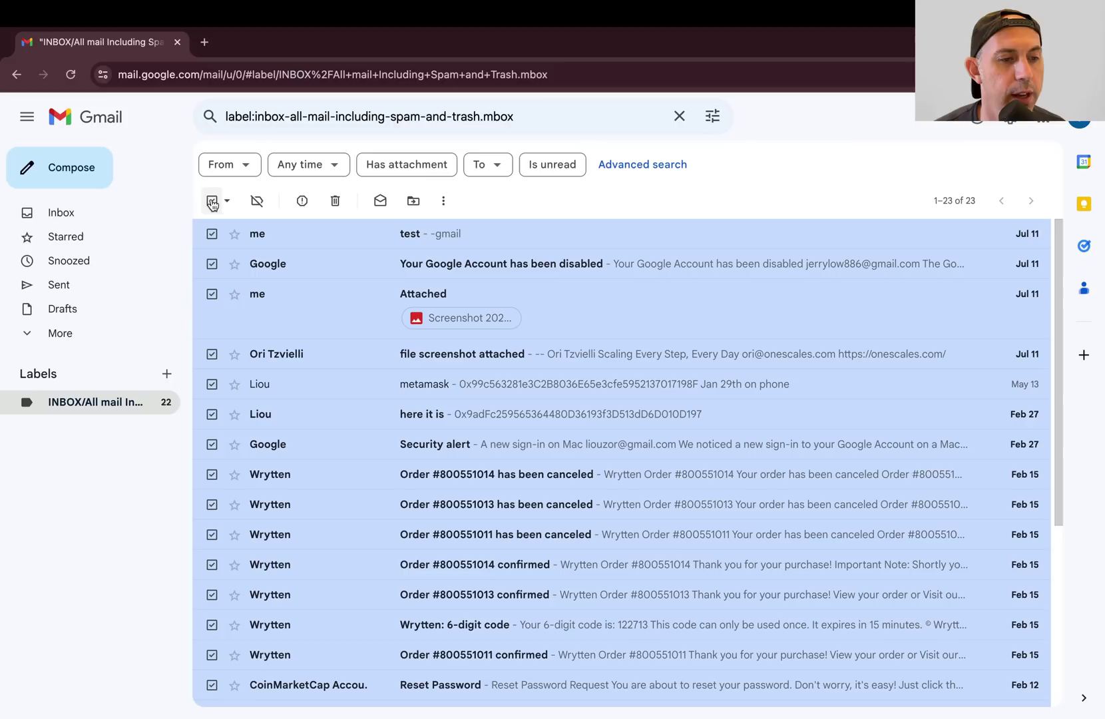
pyautogui.click(333, 203)
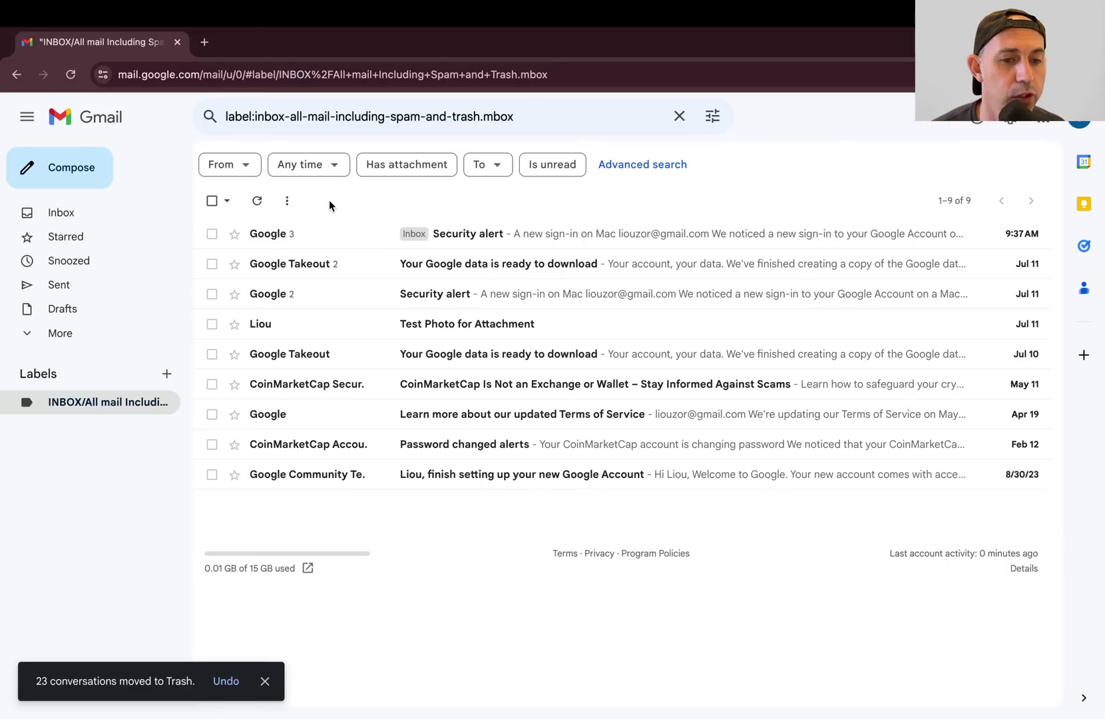
pyautogui.click(216, 202)
pyautogui.click(335, 201)
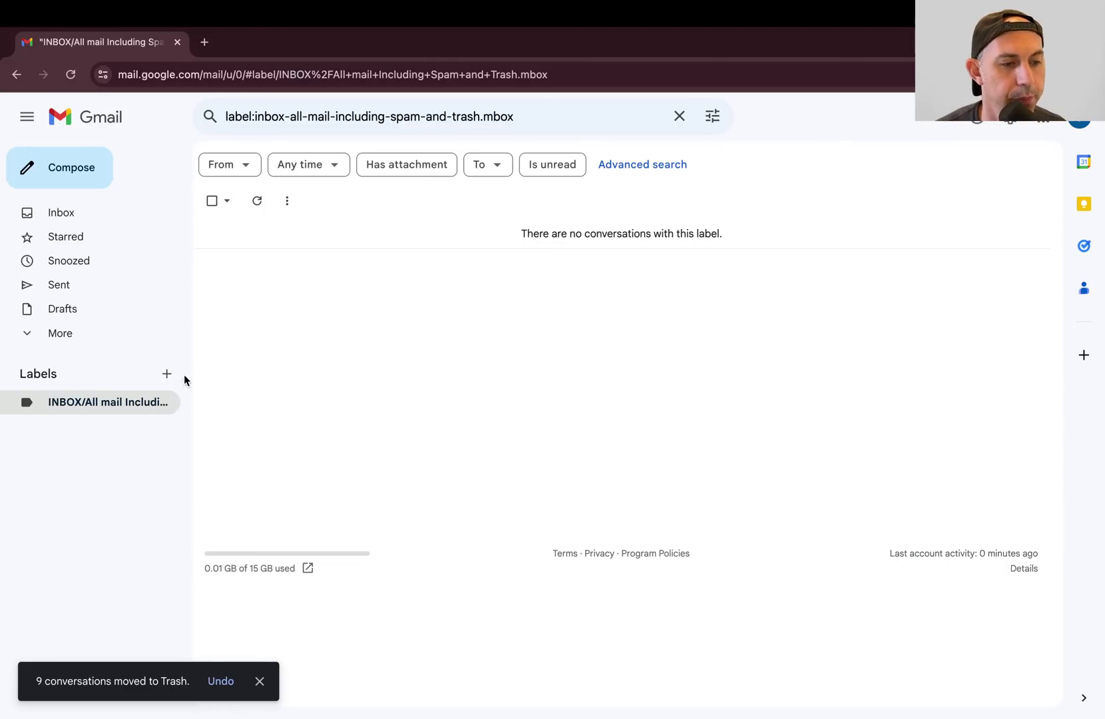
# Step: Remove the INBOX/All mail Including Spam and Trash.mbox label from Gmail and confirm its deletion
pyautogui.click(168, 402)
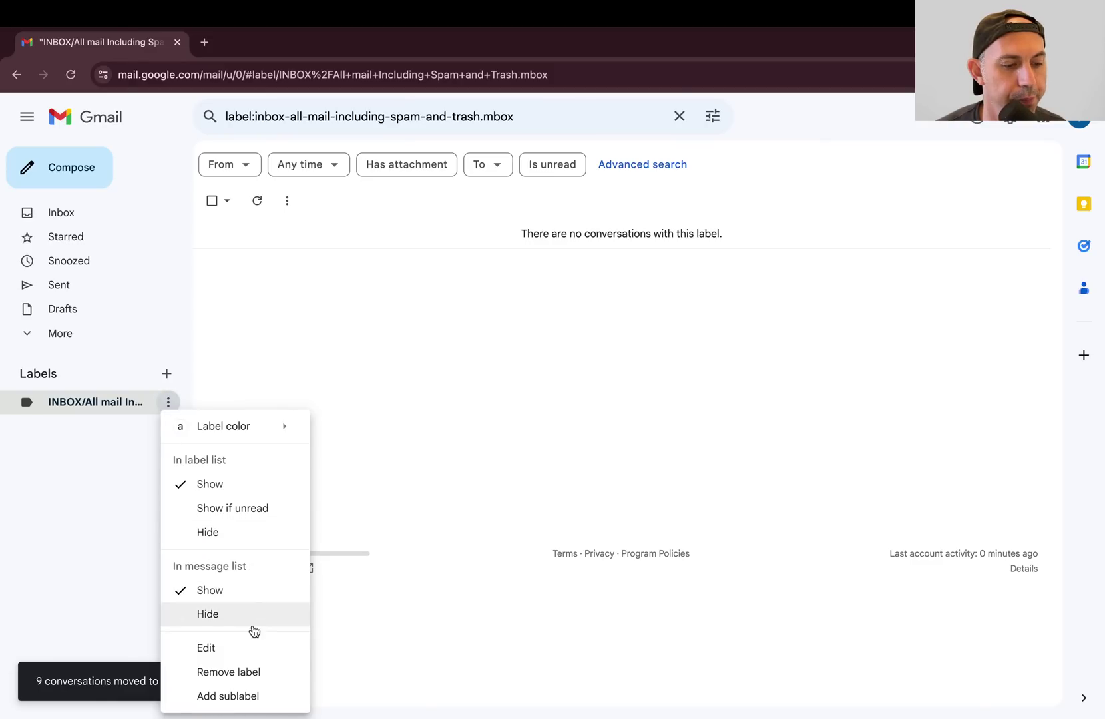
pyautogui.click(245, 670)
pyautogui.click(625, 442)
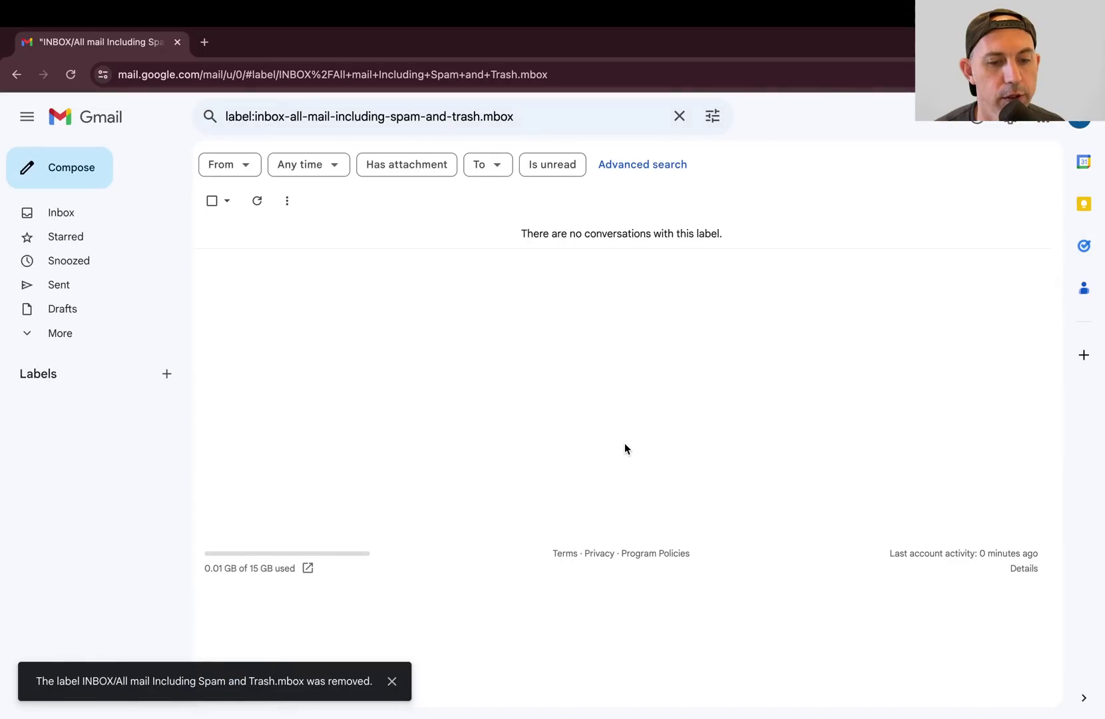
# Step: Switch to the AOL Mail inbox to look over its messages, and return to the new account's Gmail inbox
pyautogui.hotkey('ctrl', 'Left')
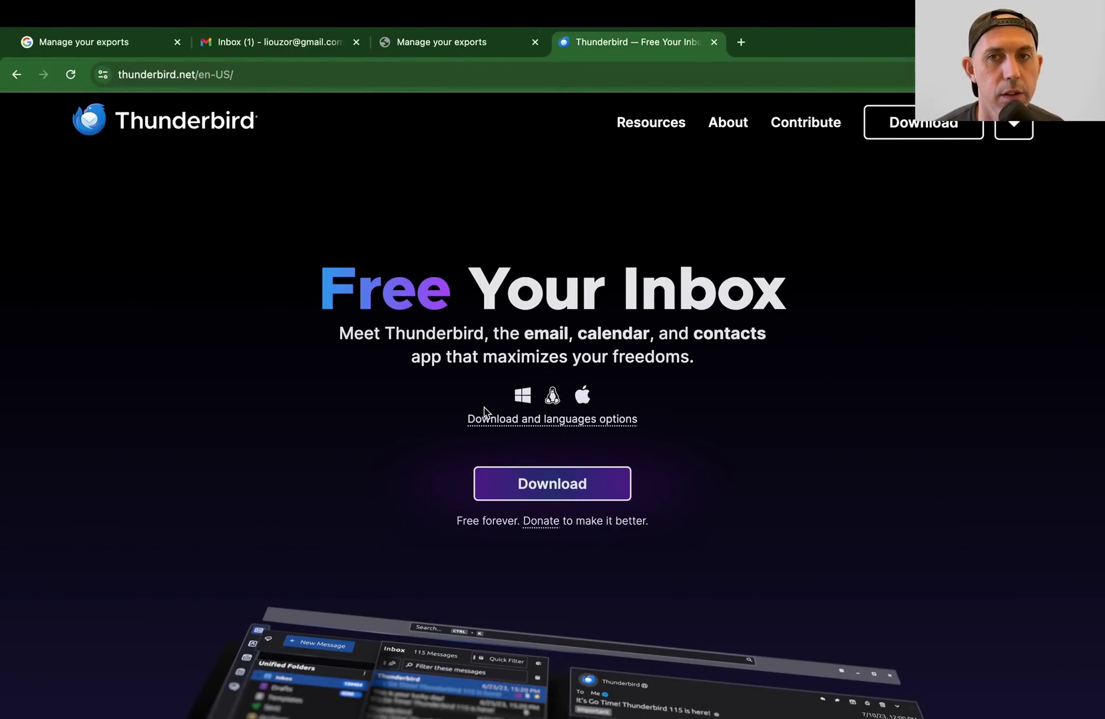
pyautogui.hotkey('ctrl', 'Left')
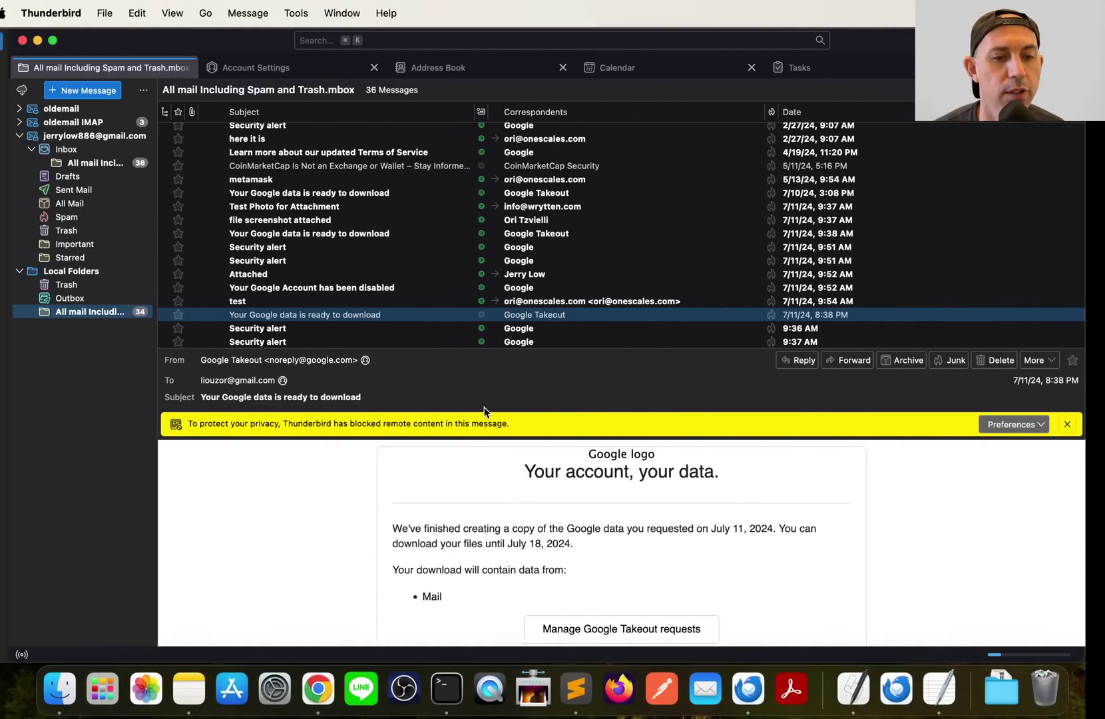
pyautogui.hotkey('ctrl', 'Right')
pyautogui.hotkey('ctrl', 'Right')
pyautogui.hotkey('ctrl', 'Right')
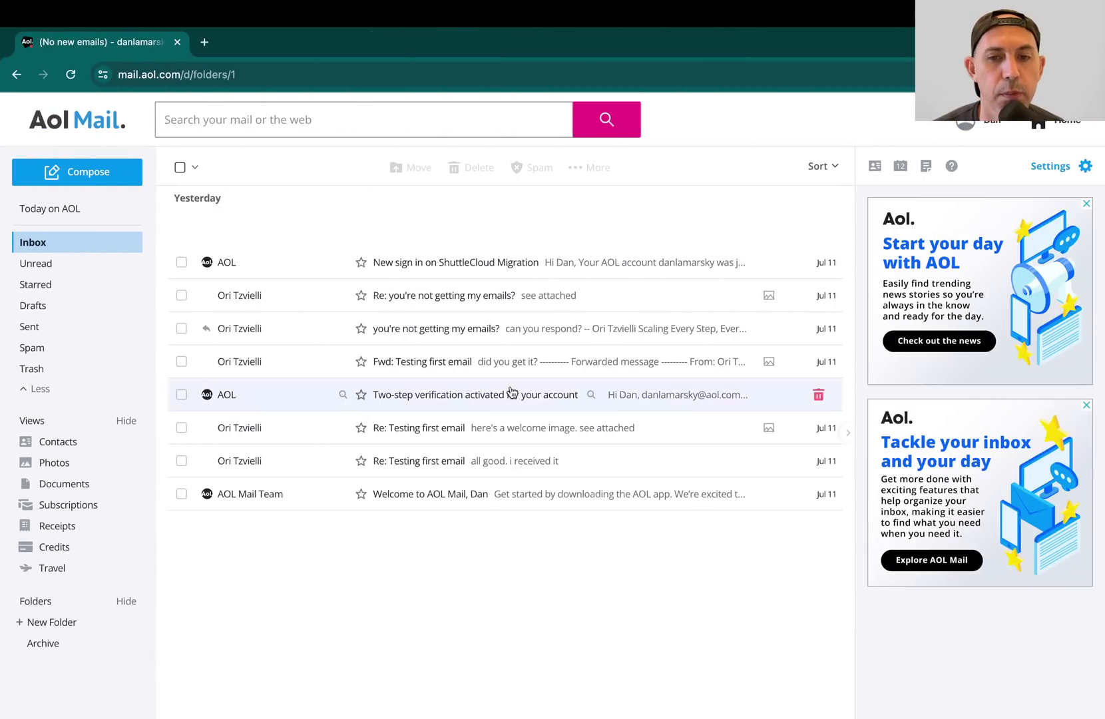
pyautogui.moveTo(975, 122)
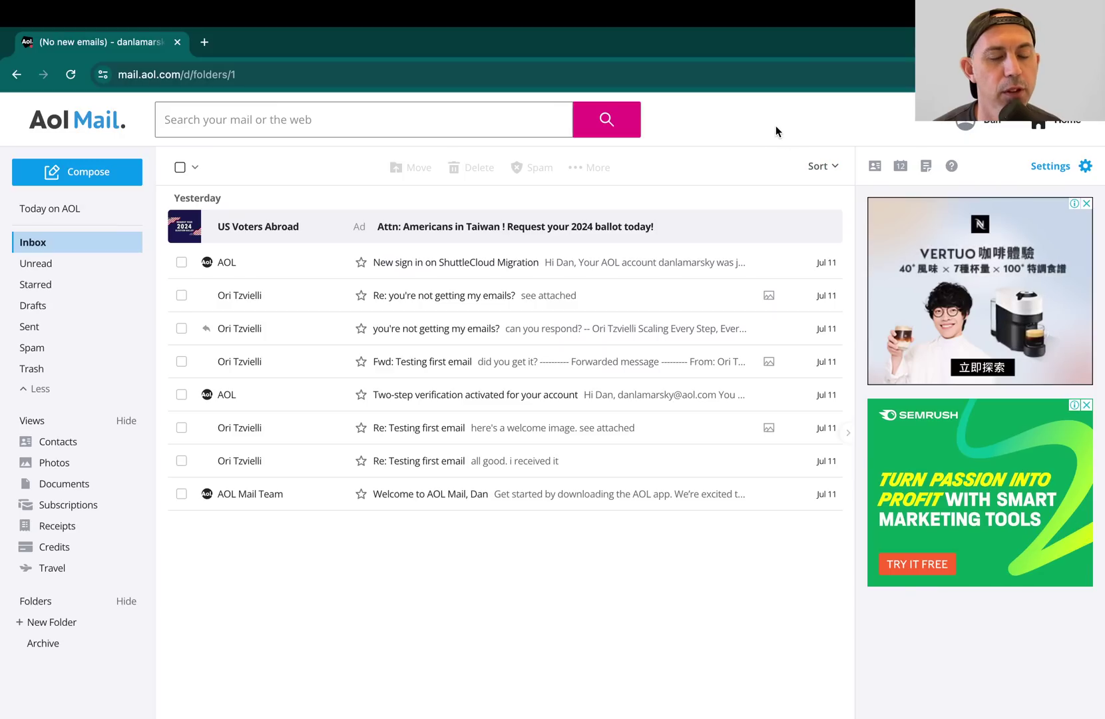
pyautogui.hotkey('ctrl', 'Left')
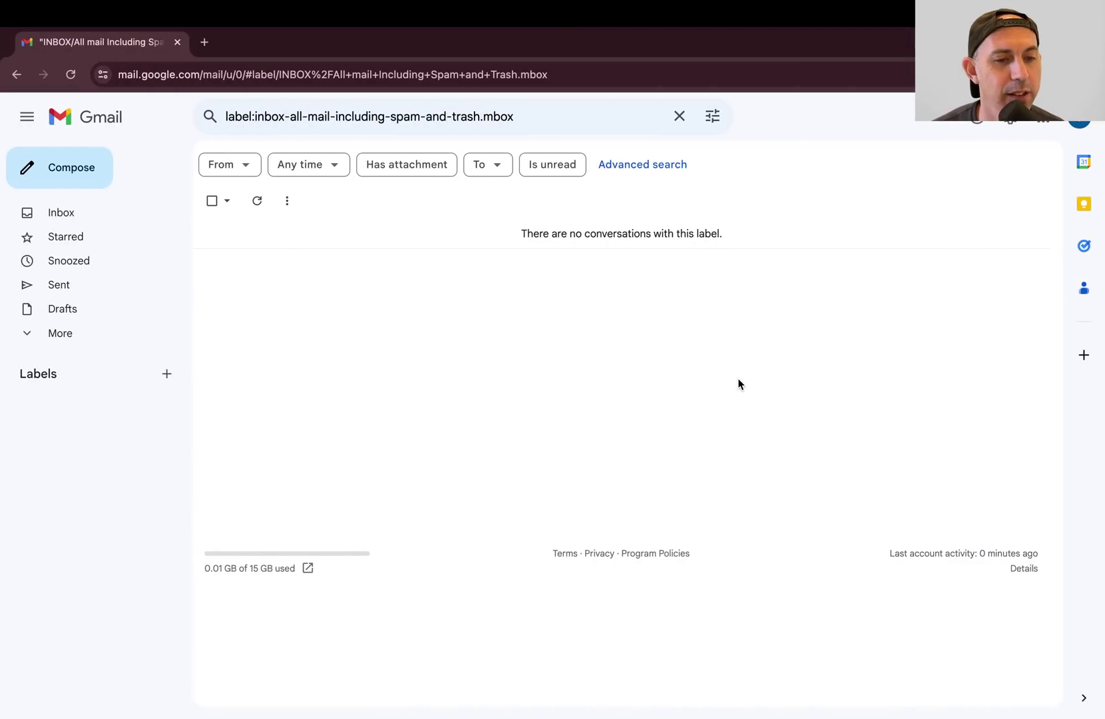
pyautogui.click(115, 219)
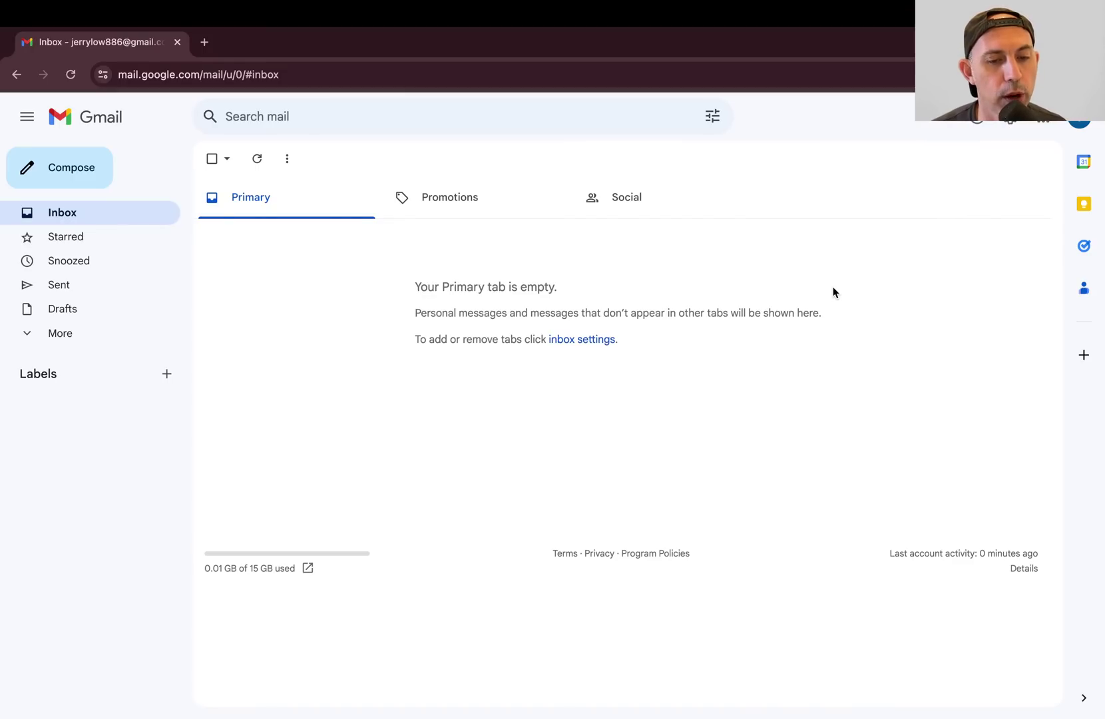
# Step: Remove the completed import of the other Gmail address from the account's Accounts and Import settings
pyautogui.click(1009, 121)
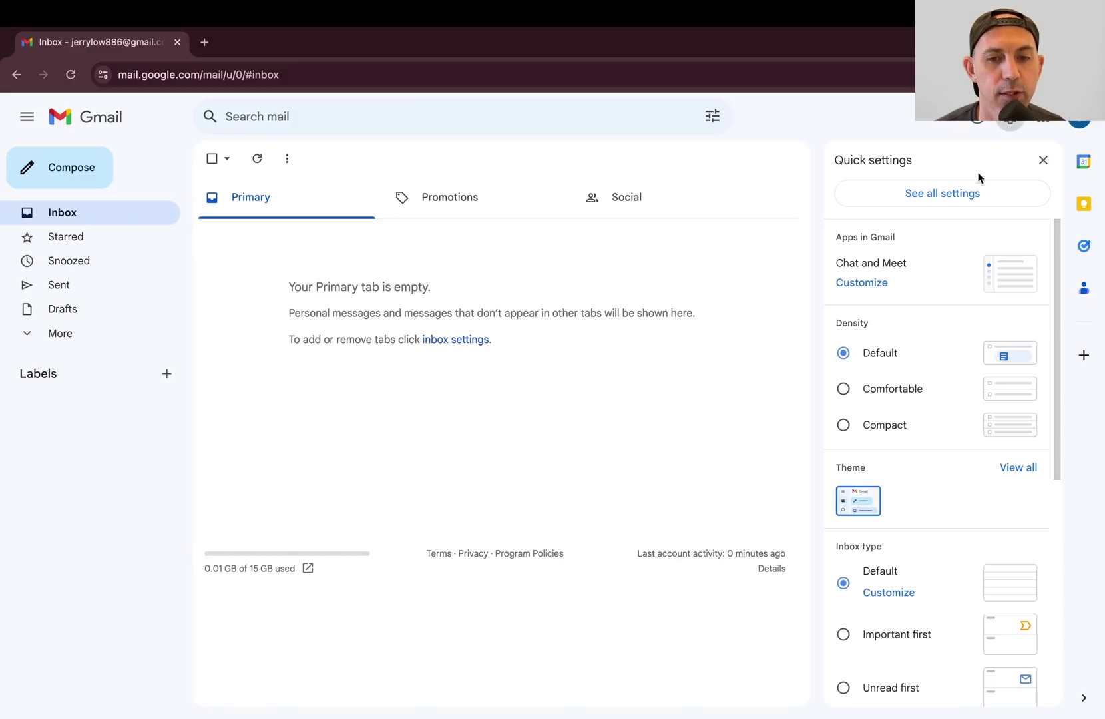
pyautogui.click(977, 193)
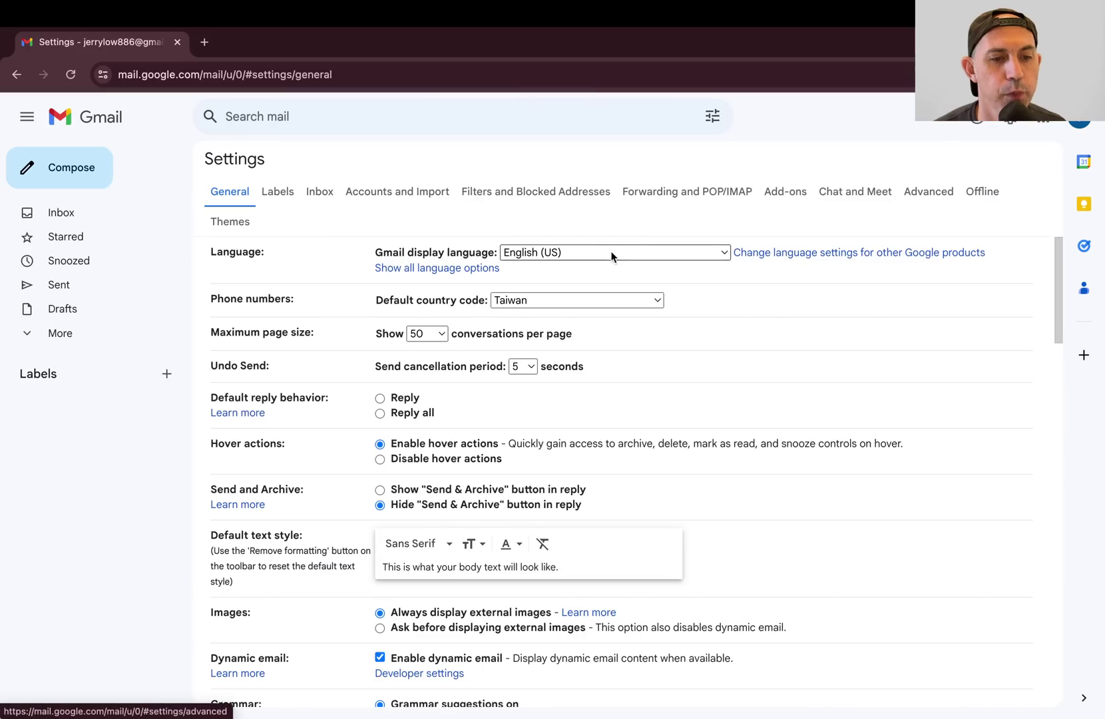
pyautogui.click(411, 193)
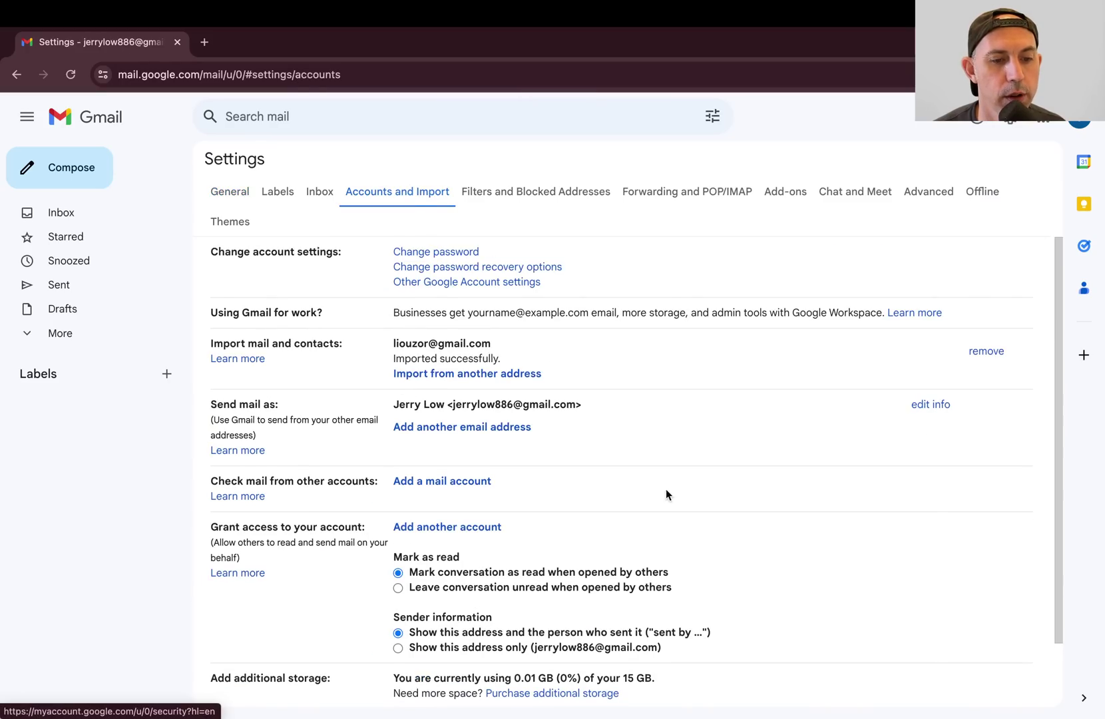
pyautogui.click(987, 351)
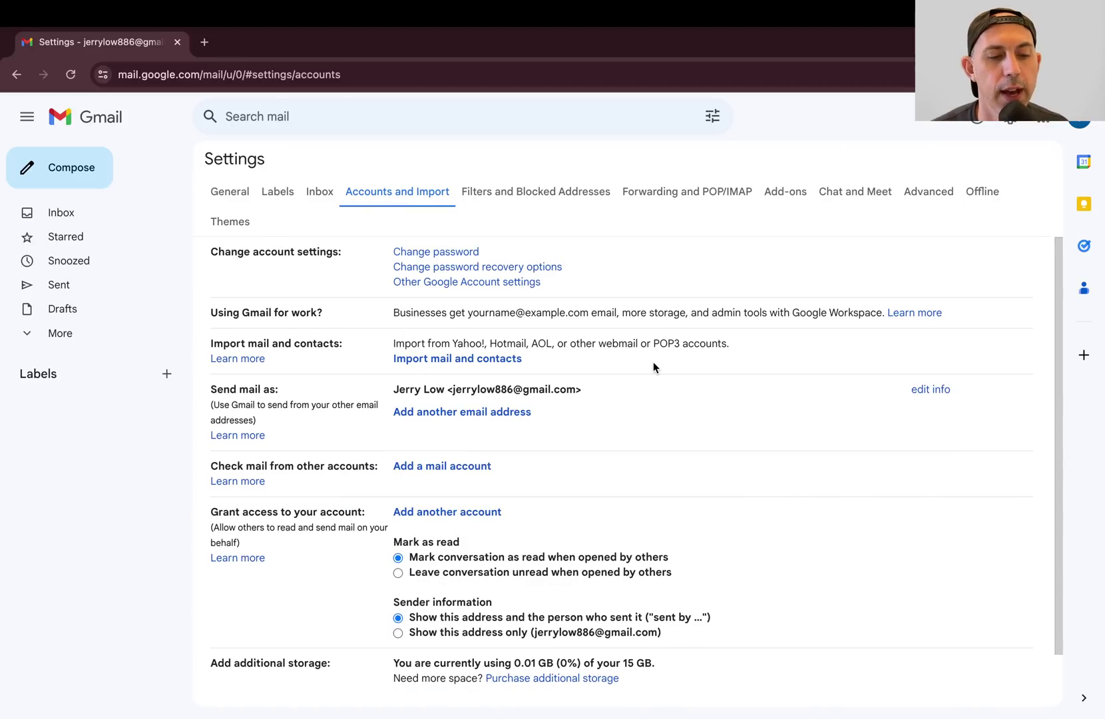
# Step: Start a mail and contacts import in Gmail, entering the AOL e-mail address copied from logins.txt as the source account
pyautogui.moveTo(249, 343); pyautogui.dragTo(326, 342)
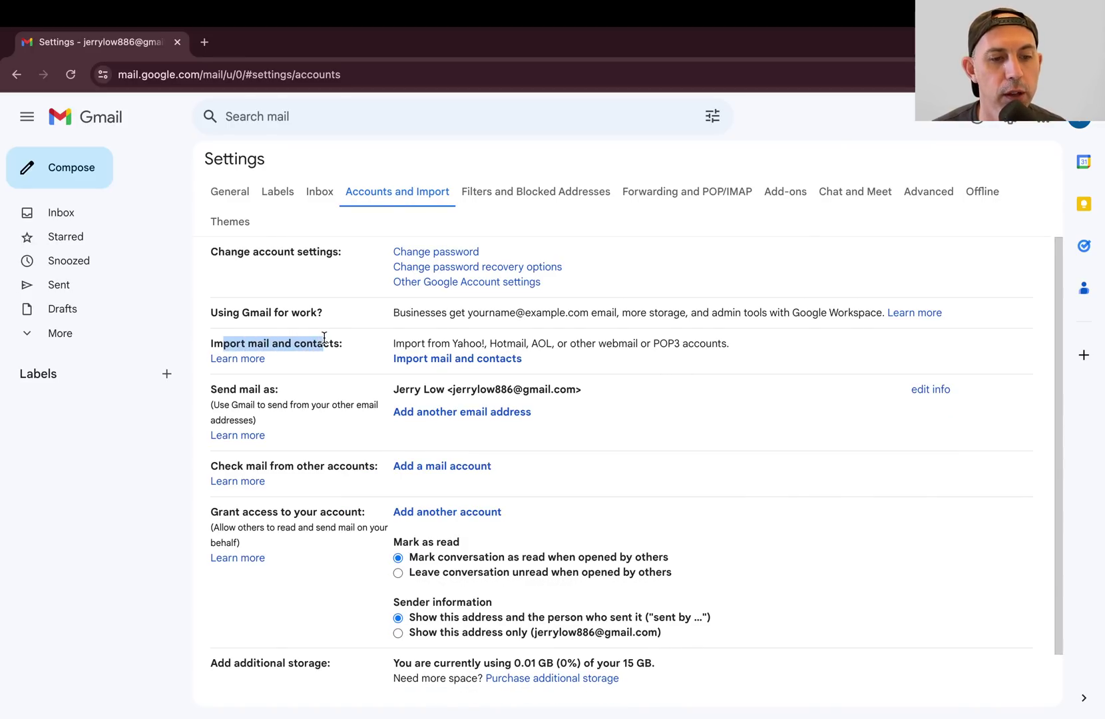
pyautogui.click(457, 359)
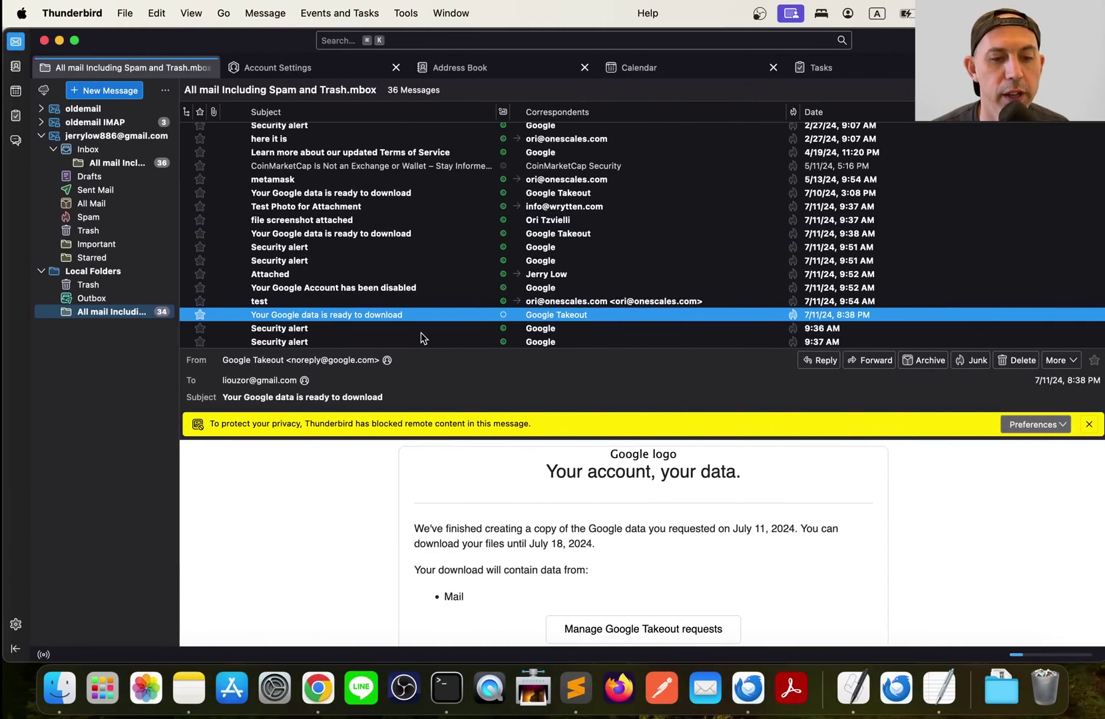
pyautogui.click(42, 44)
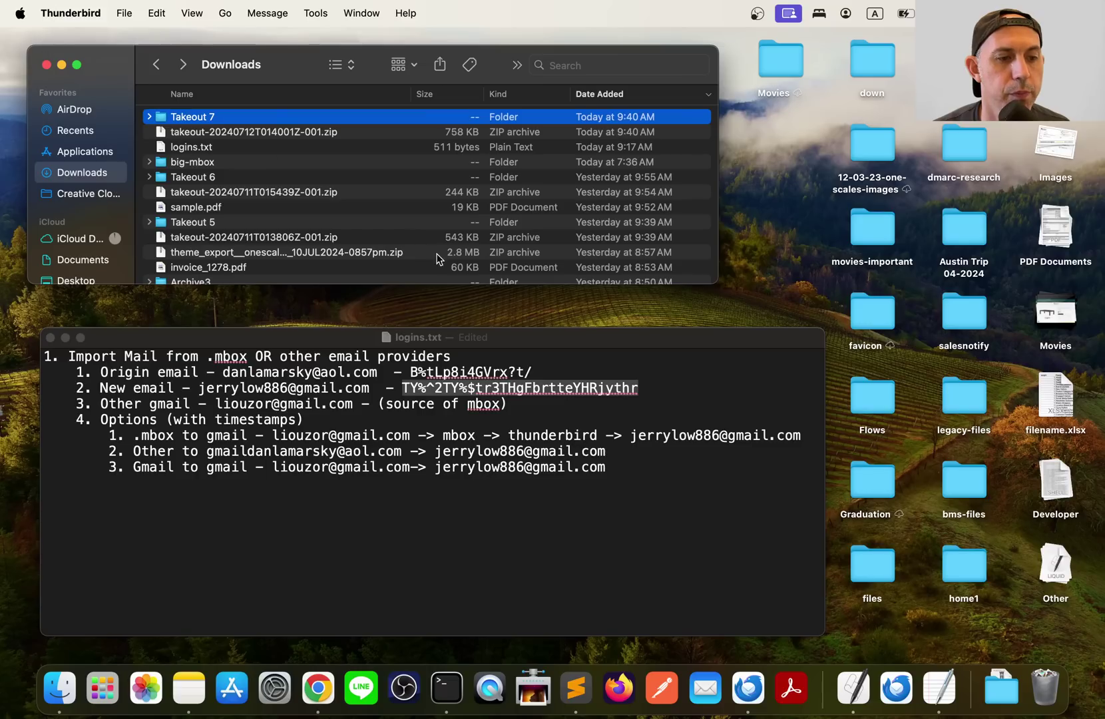
pyautogui.click(464, 394)
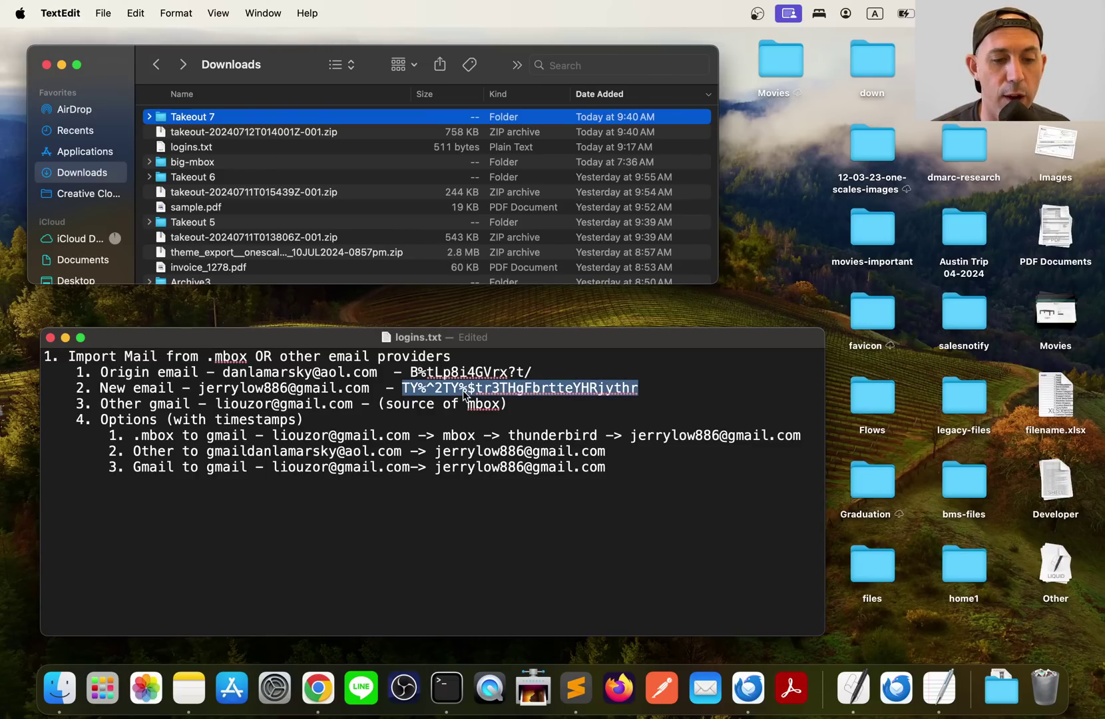
pyautogui.click(605, 437)
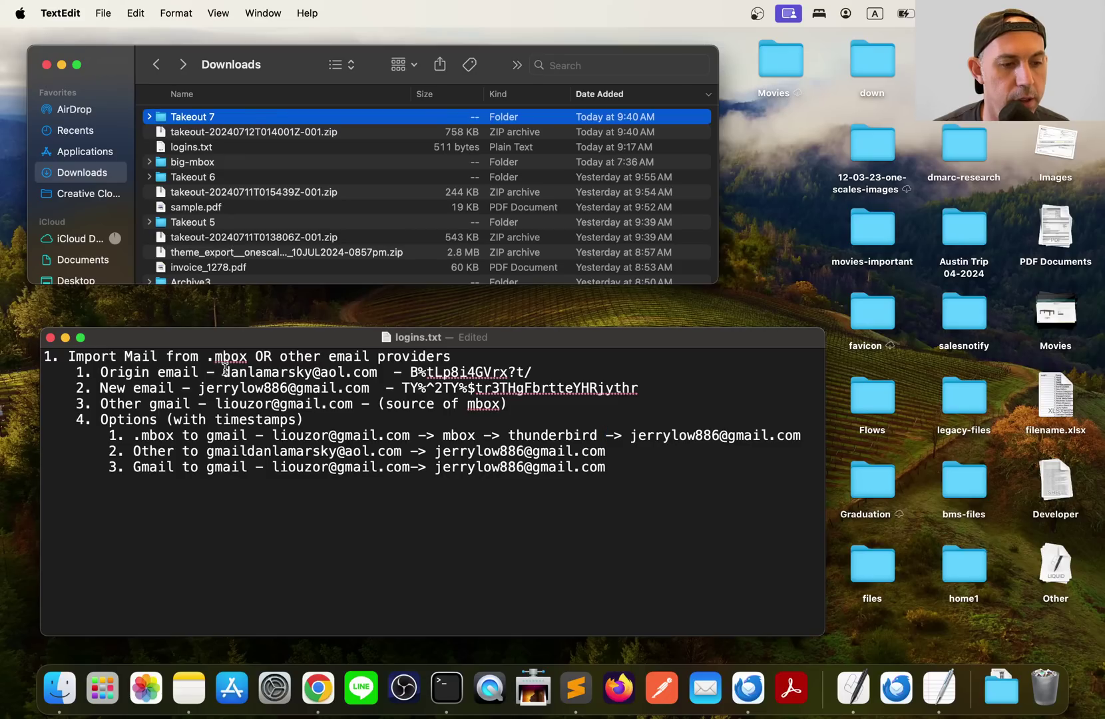
pyautogui.moveTo(222, 372); pyautogui.dragTo(377, 373)
pyautogui.press('super+c')
pyautogui.hotkey('ctrl', 'Right')
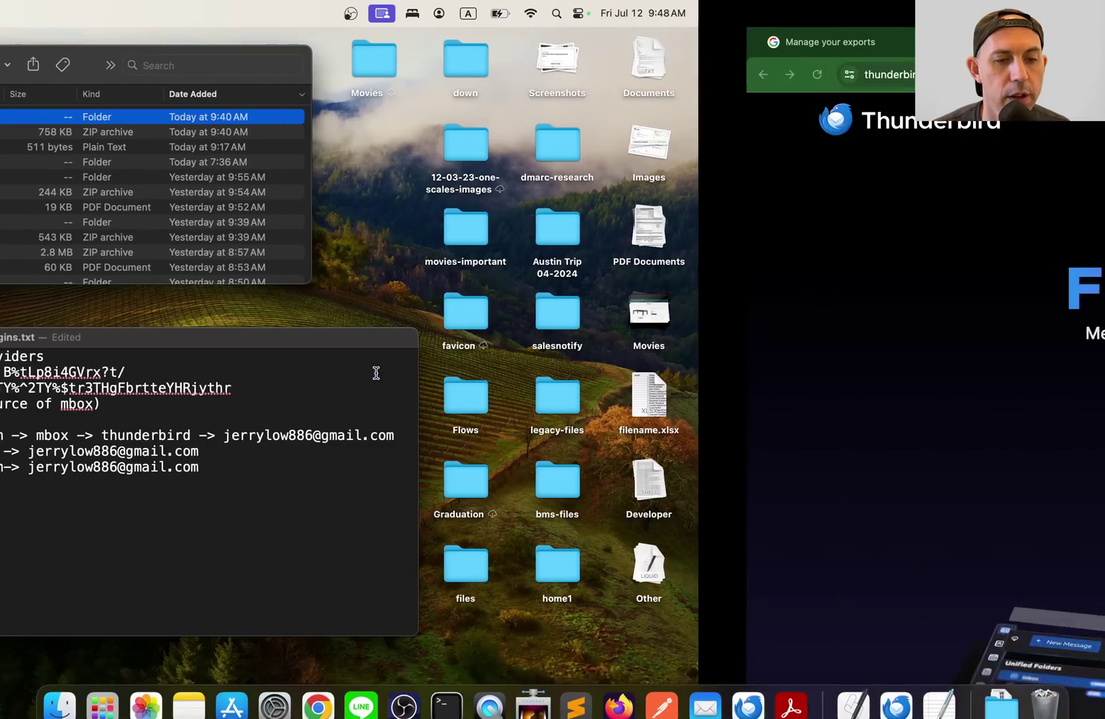
pyautogui.hotkey('ctrl', 'Right')
pyautogui.click(130, 175)
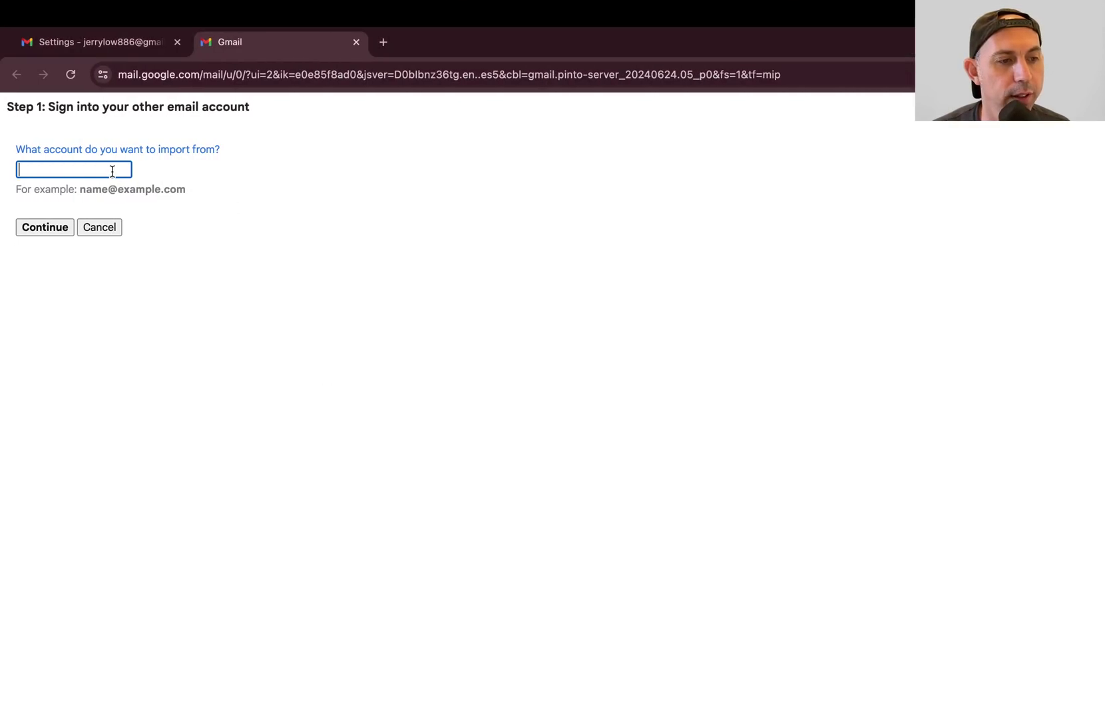
pyautogui.press('super+v')
pyautogui.click(53, 227)
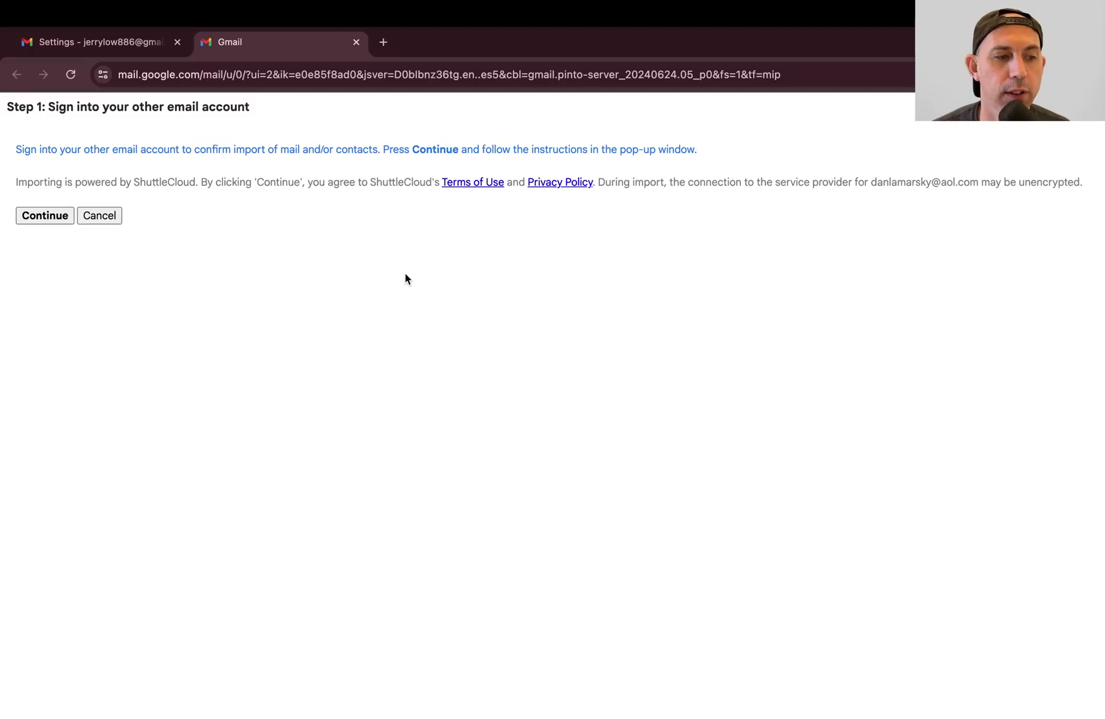
# Step: Agree to the ShuttleCloud import terms and submit the prefilled e-mail address on the AOL sign-in page
pyautogui.doubleClick(133, 181)
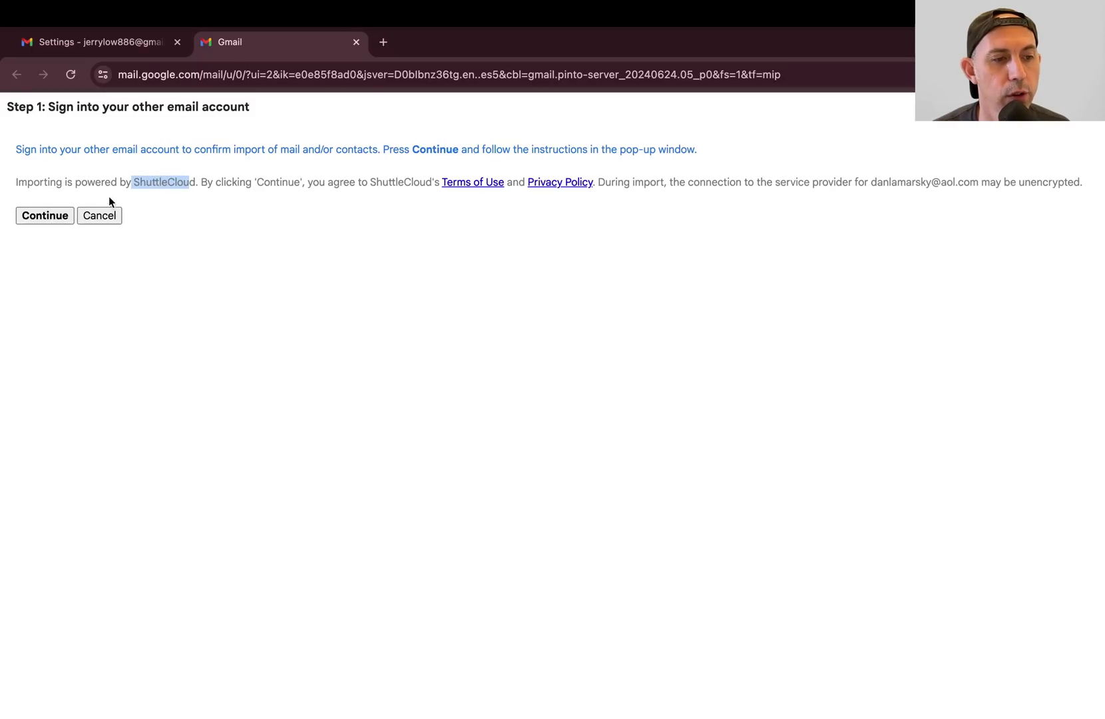
pyautogui.click(46, 215)
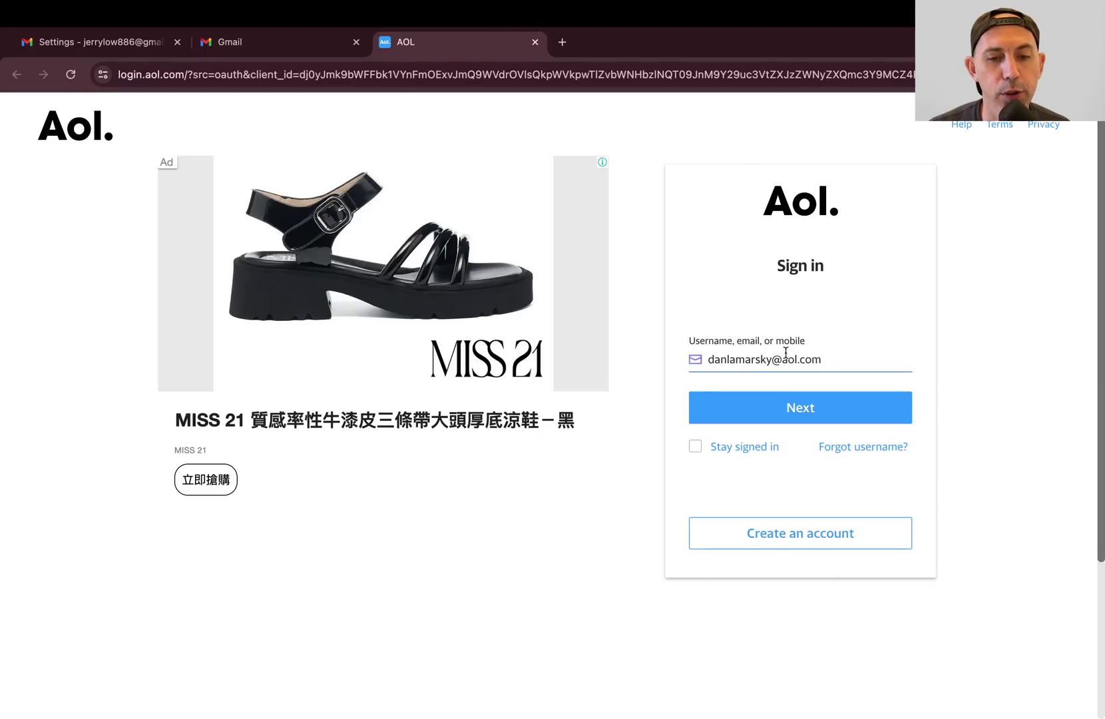
pyautogui.press('Return')
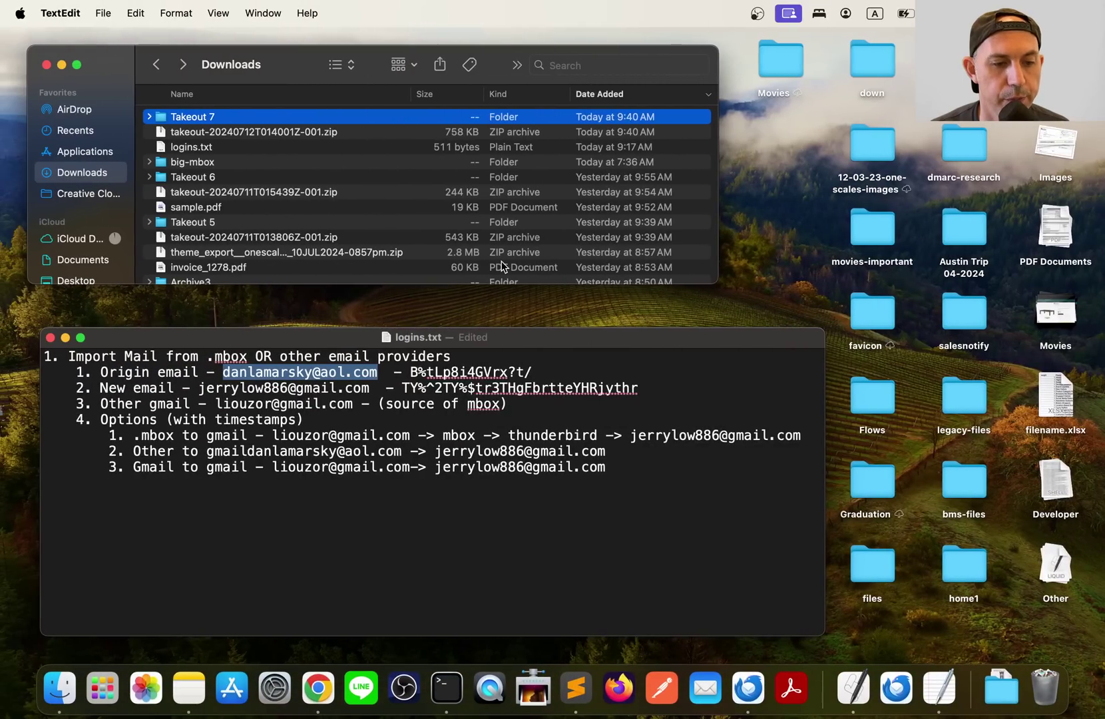
# Step: Sign in to AOL with the account password copied from logins.txt and the texted verification code
pyautogui.moveTo(411, 371); pyautogui.dragTo(569, 372)
pyautogui.press('super+c')
pyautogui.hotkey('ctrl', 'Right')
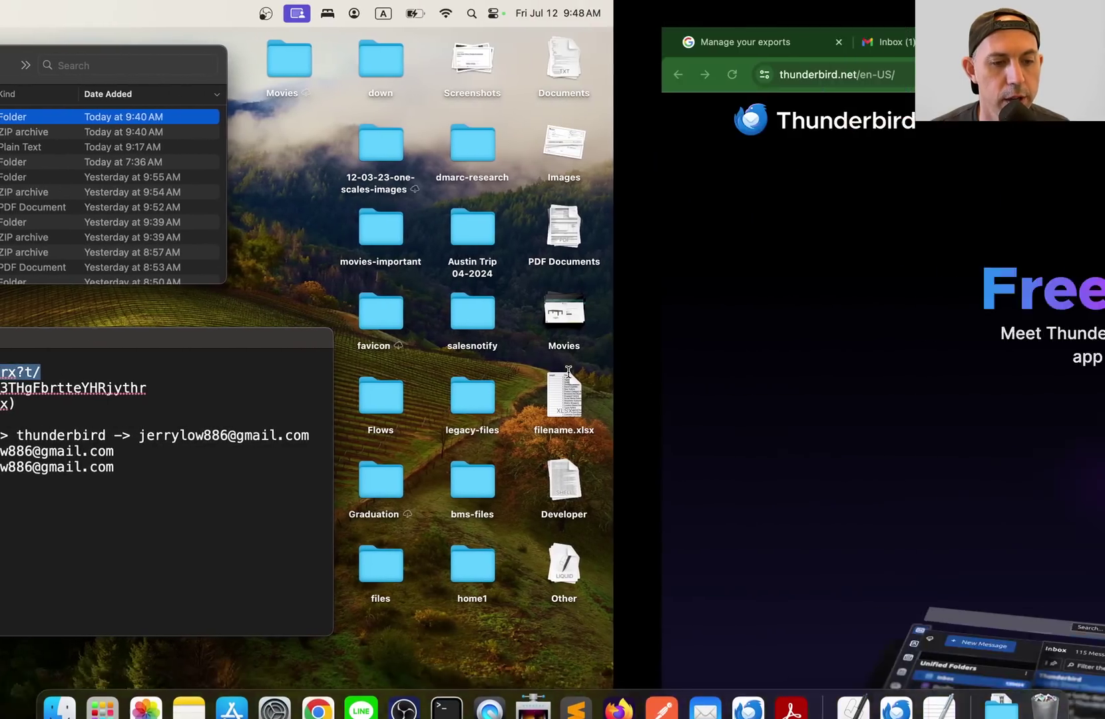
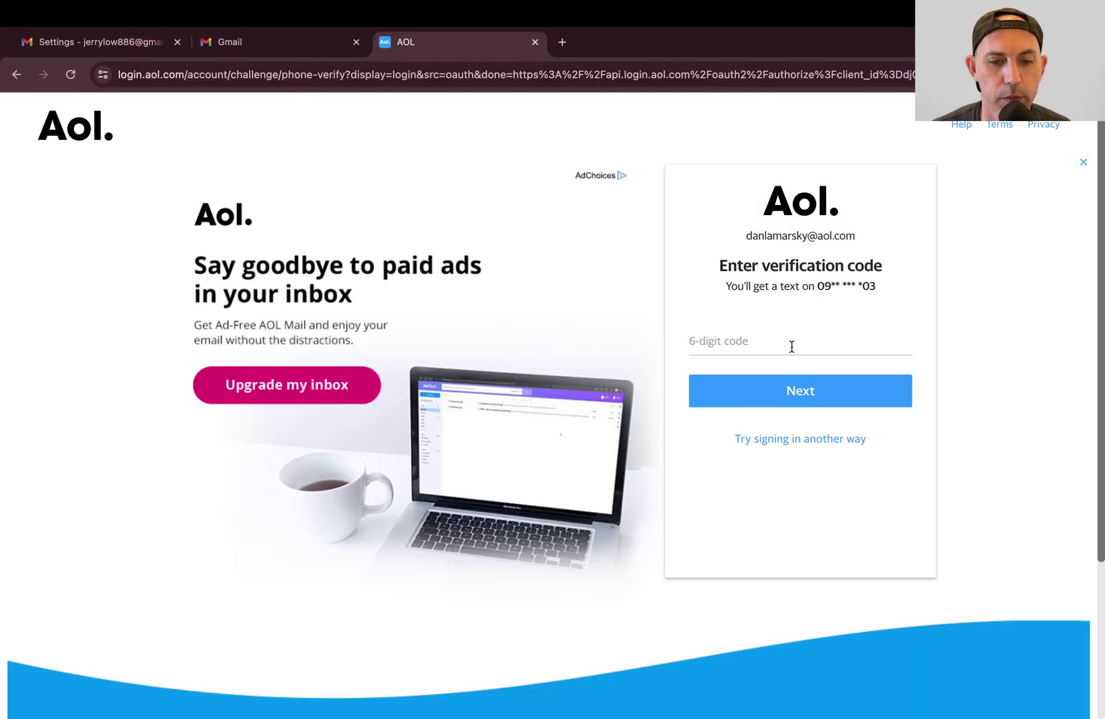
pyautogui.click(790, 345)
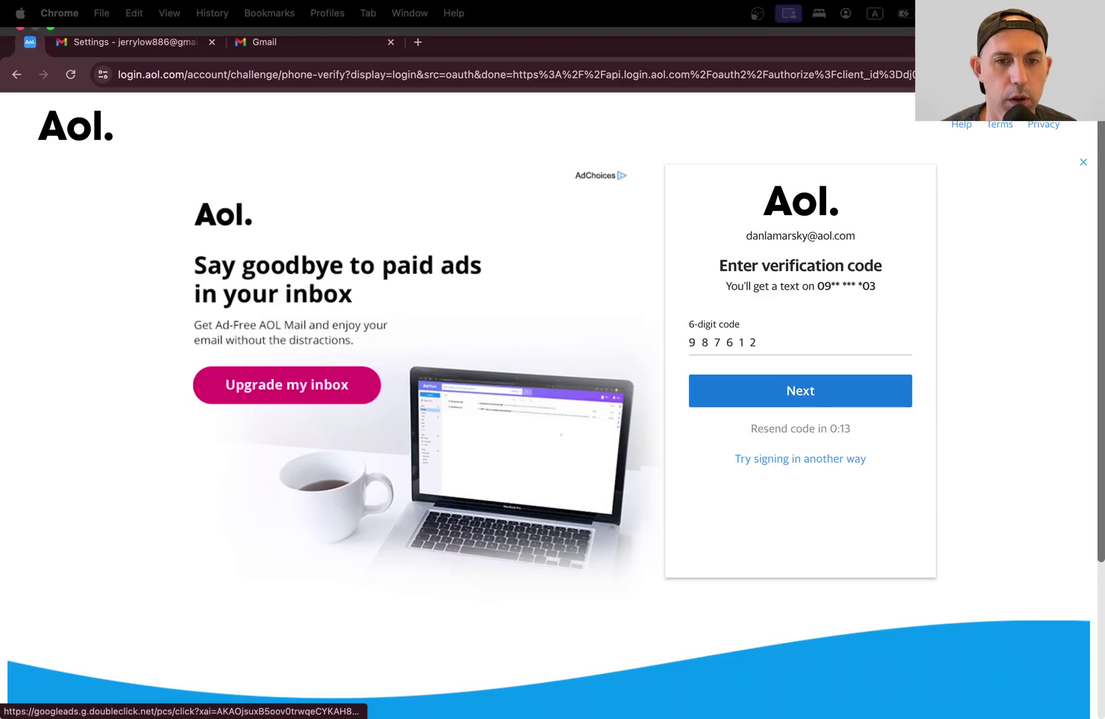
pyautogui.click(829, 395)
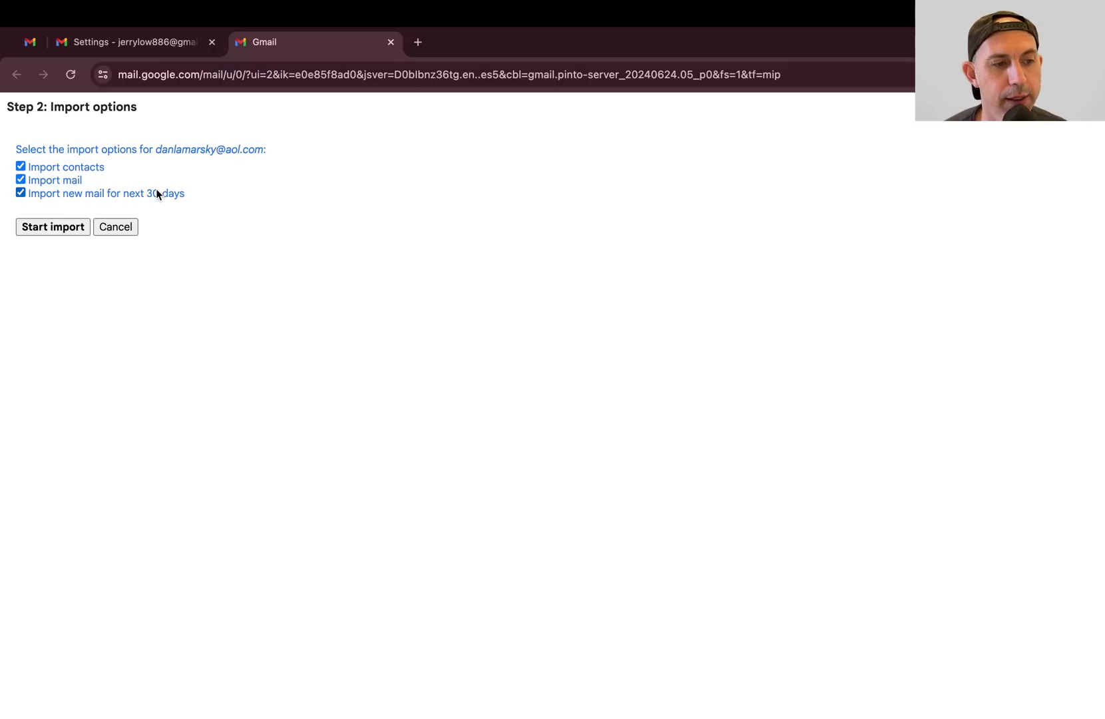
# Step: Start the AOL import with only Import mail enabled, leaving out contacts and new mail for the next 30 days, and finish the wizard
pyautogui.click(91, 165)
pyautogui.click(72, 193)
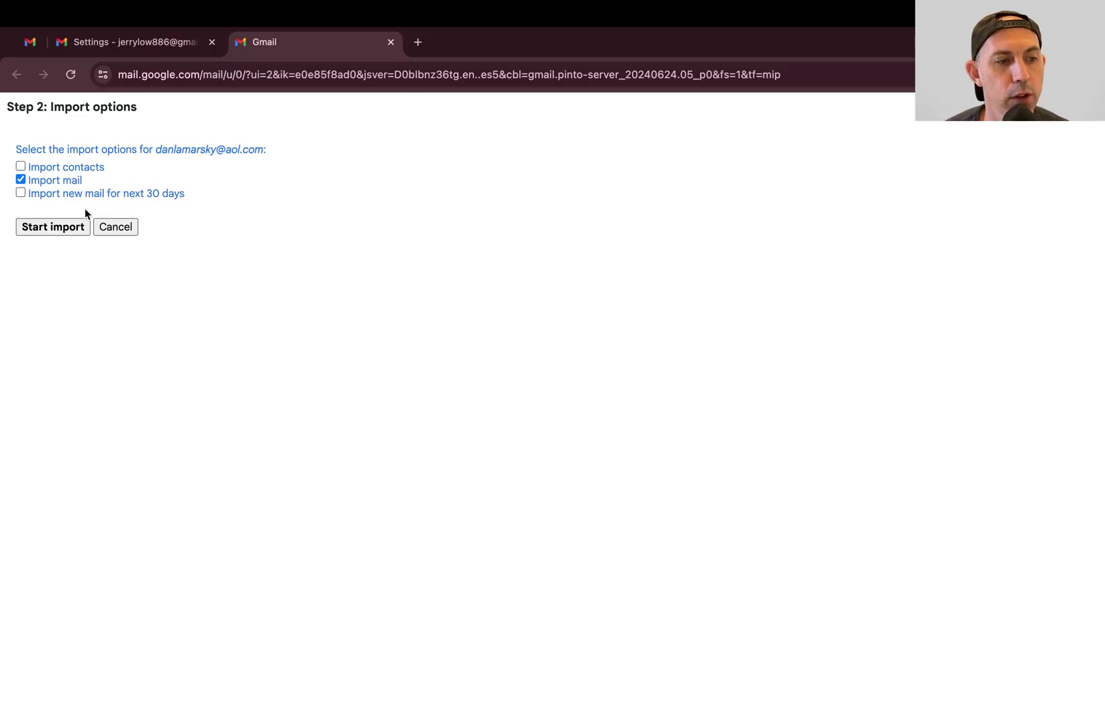
pyautogui.click(70, 227)
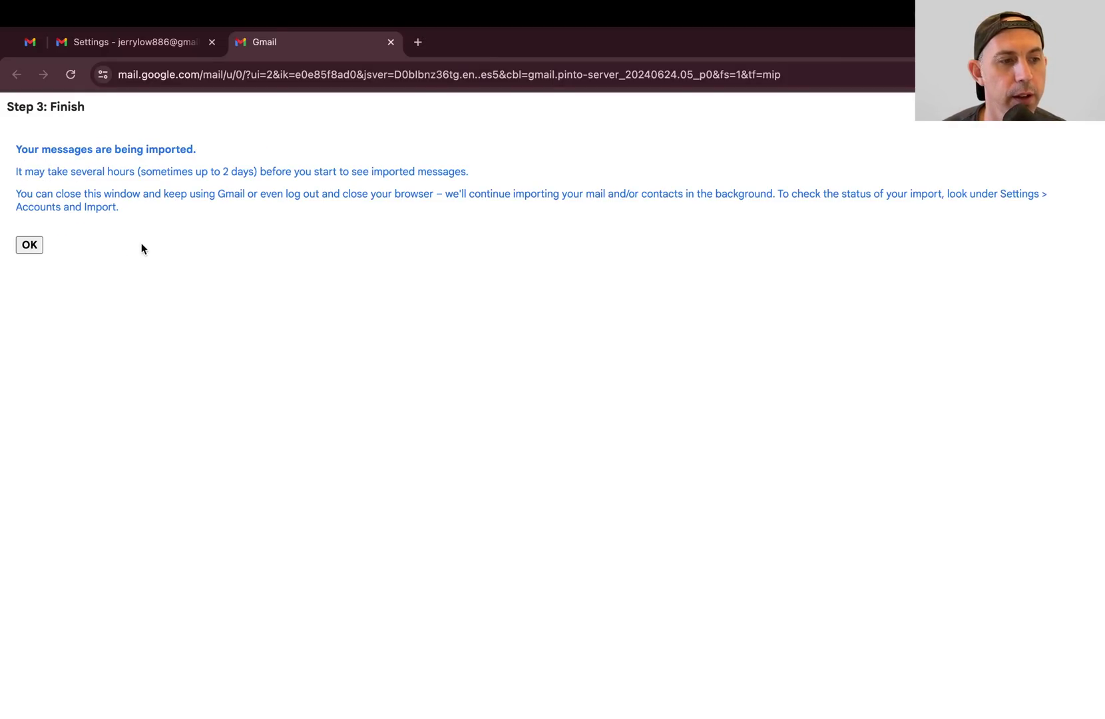
pyautogui.click(31, 246)
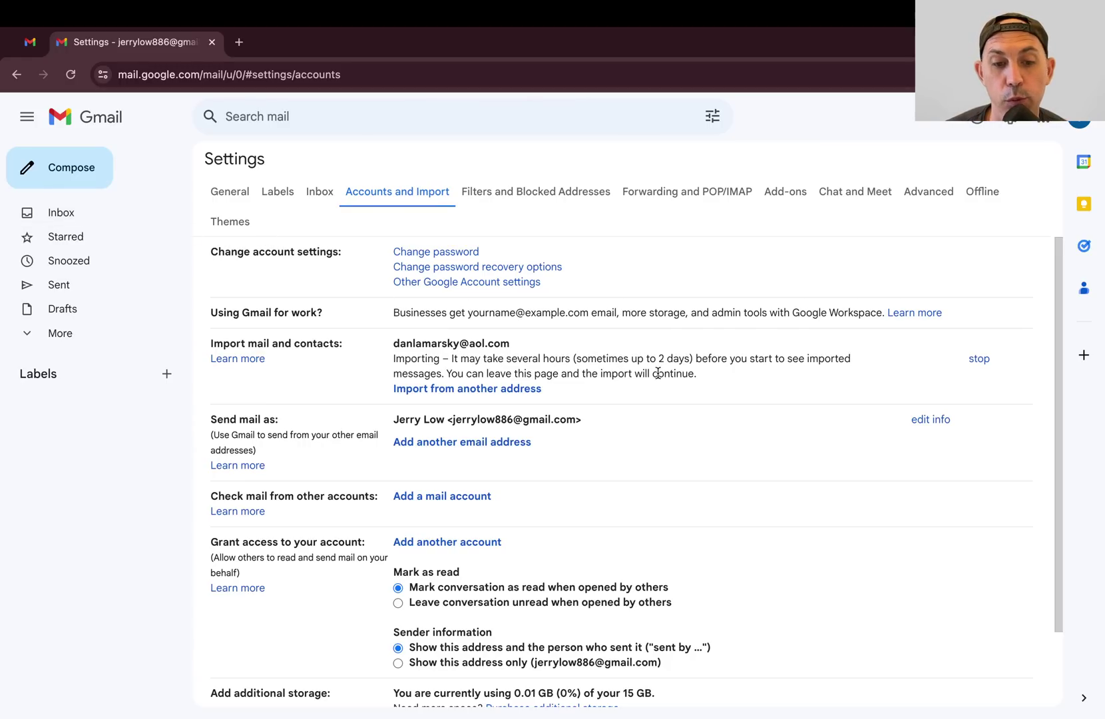
# Step: Reload the Accounts and Import settings to check the status of the AOL import
pyautogui.click(511, 79)
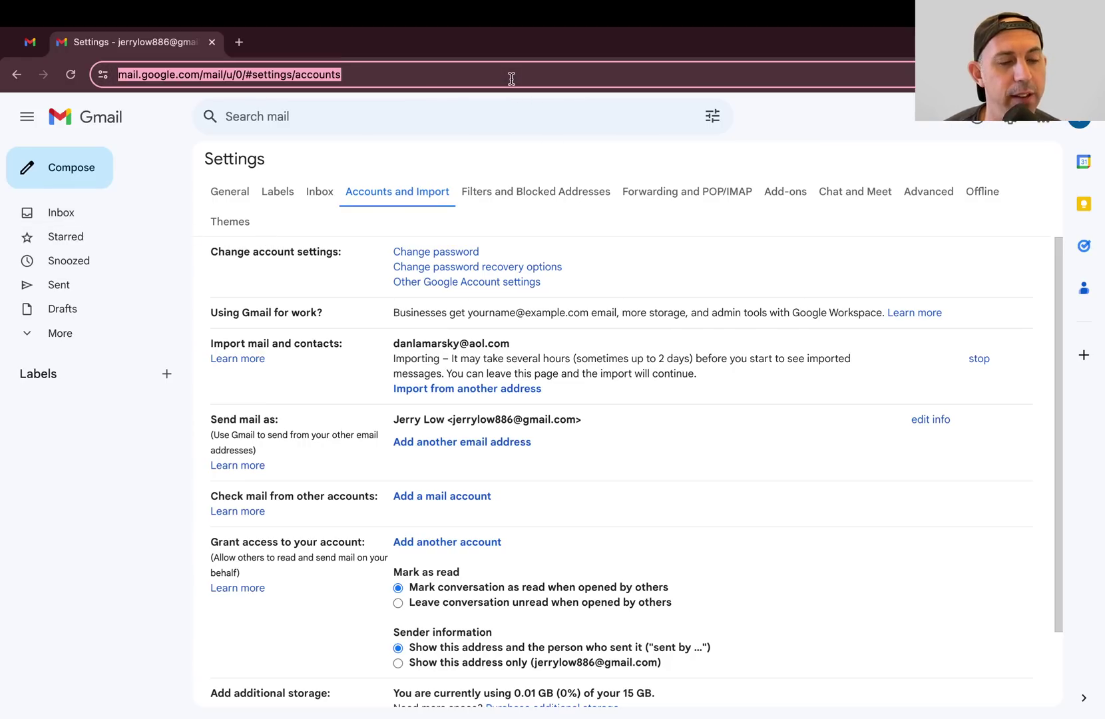
pyautogui.press('Return')
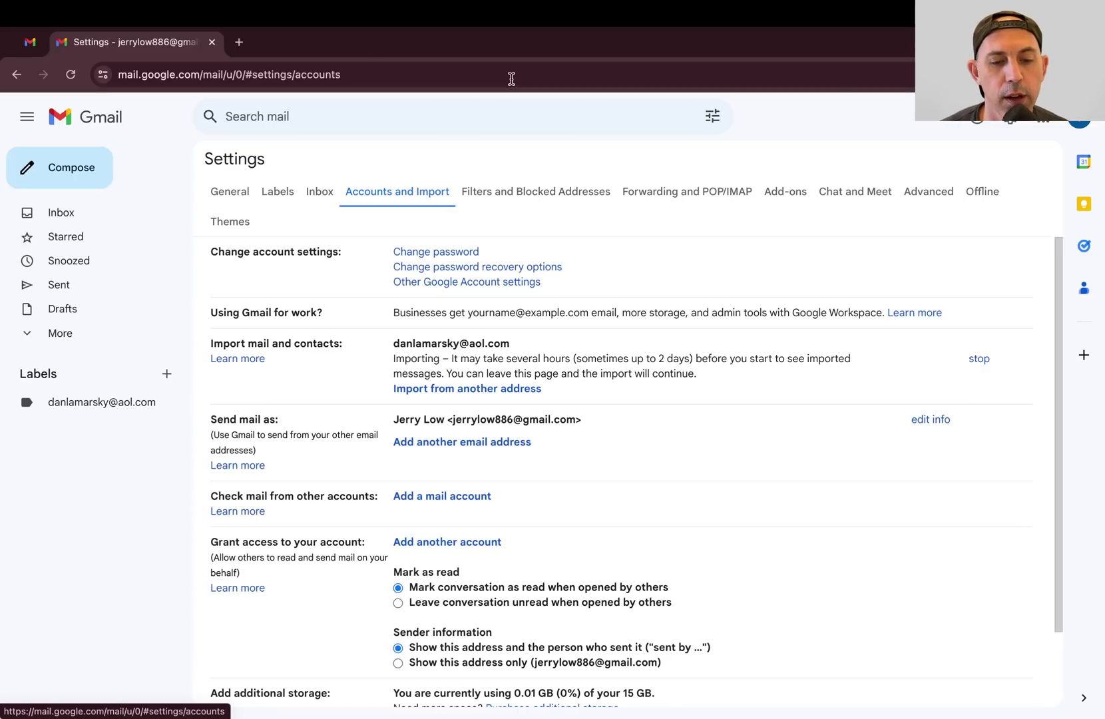
pyautogui.click(511, 78)
pyautogui.press('Return')
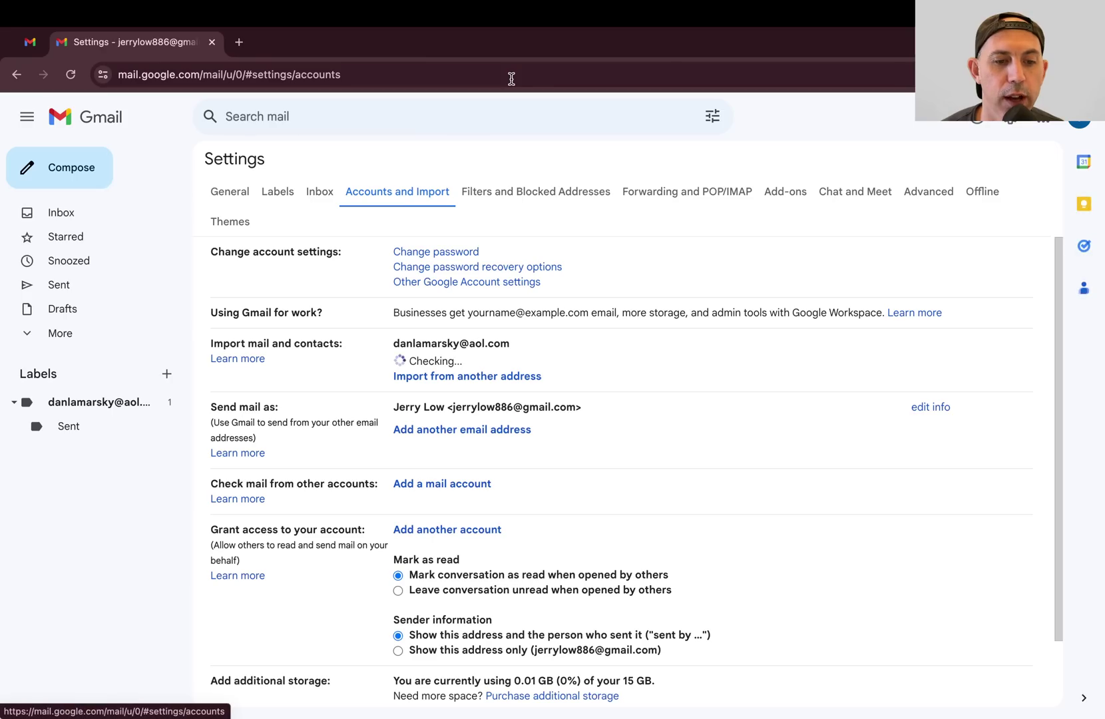
# Step: Look over the Gmail inbox and the label holding the imported AOL mail, and return to the inbox
pyautogui.click(117, 217)
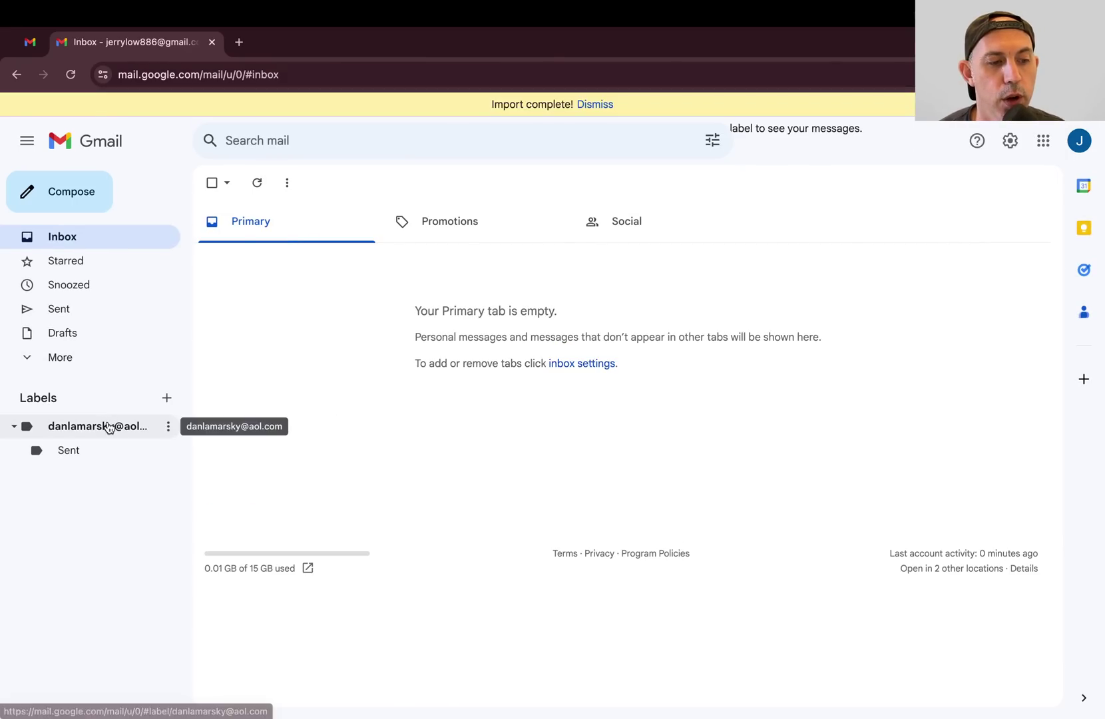
pyautogui.click(108, 426)
pyautogui.click(104, 237)
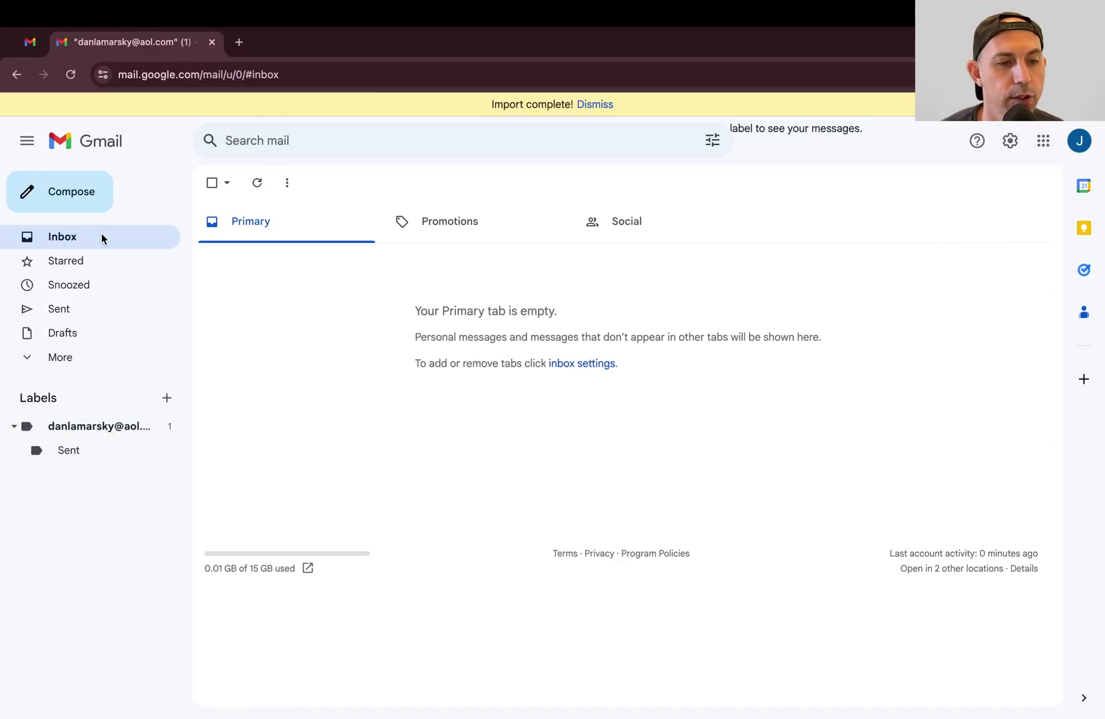